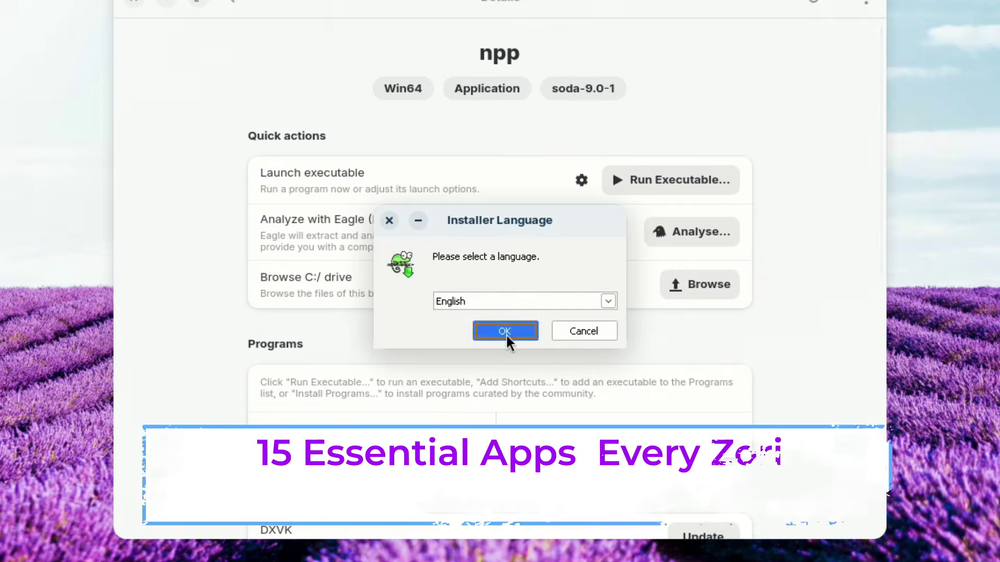
- Set Timeshift's snapshot location to the sda2 partition and bring up the Schedule settings
left_click(505, 332)
key("Return")
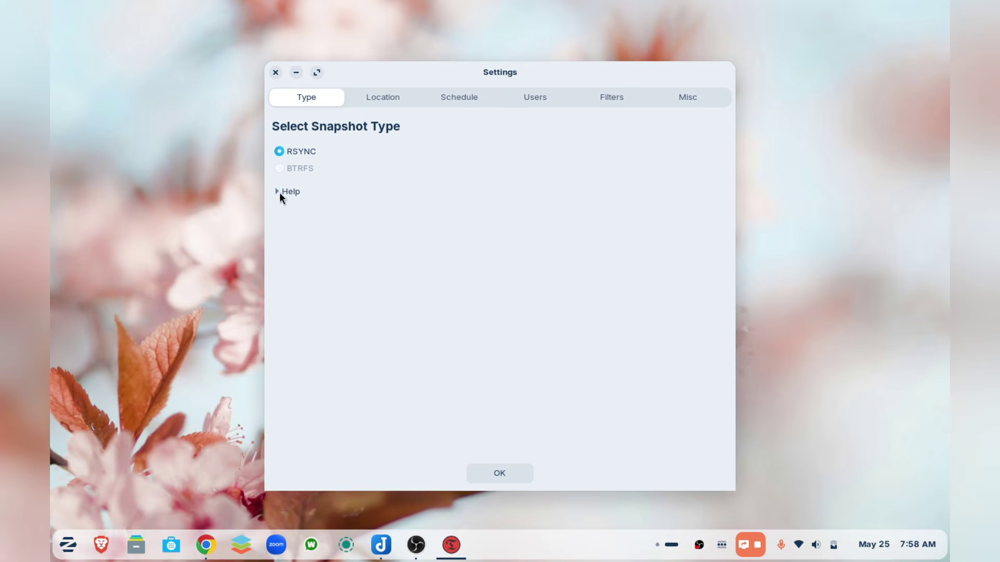
left_click(398, 99)
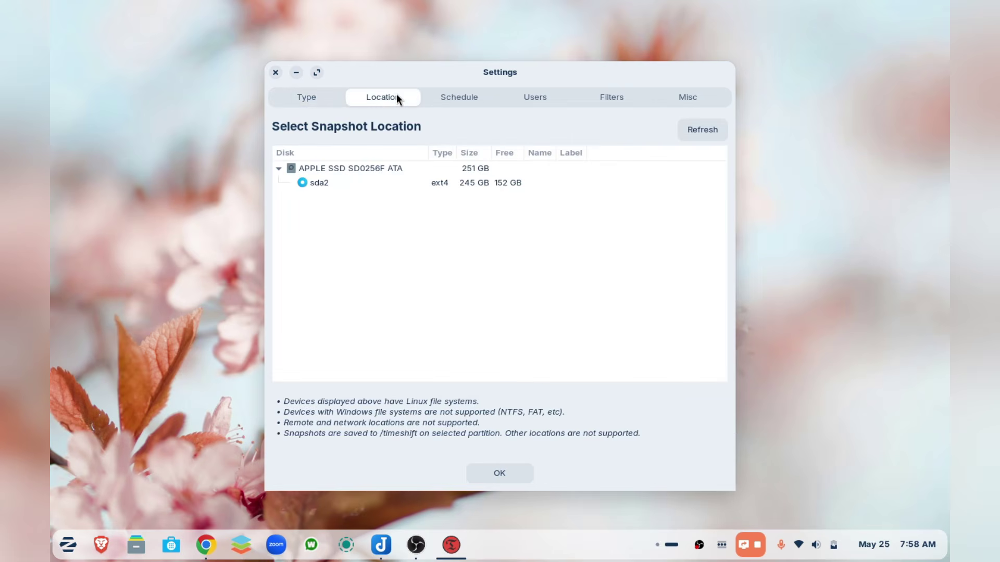
left_click(322, 184)
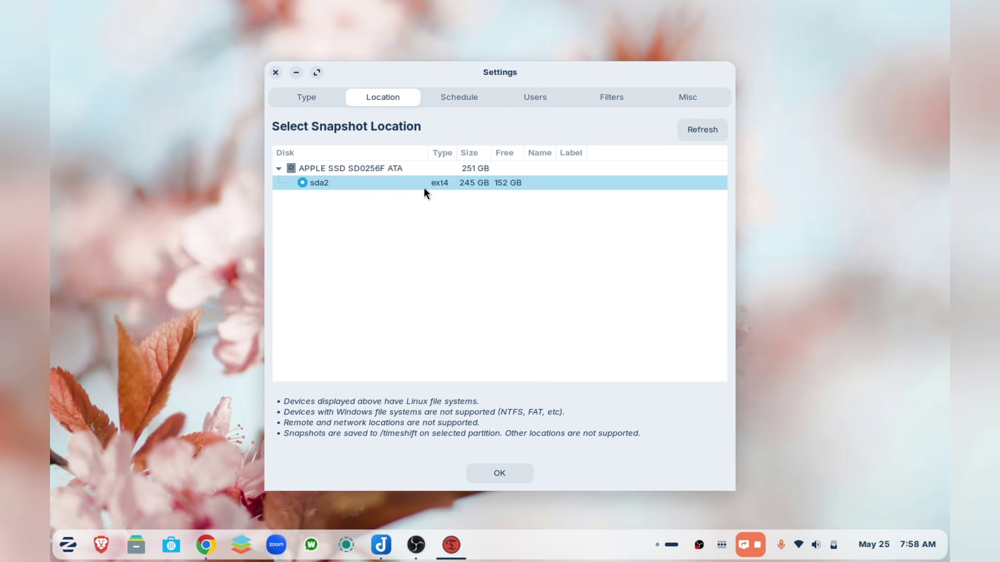
left_click(459, 98)
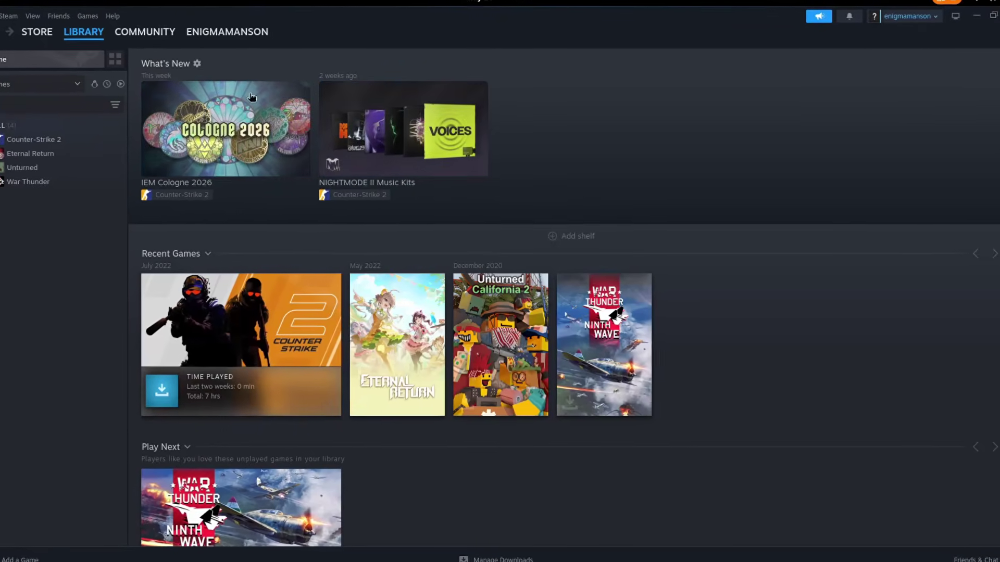
- Open Counter-Strike 2 in the Steam library and check its install location choices
left_click(19, 134)
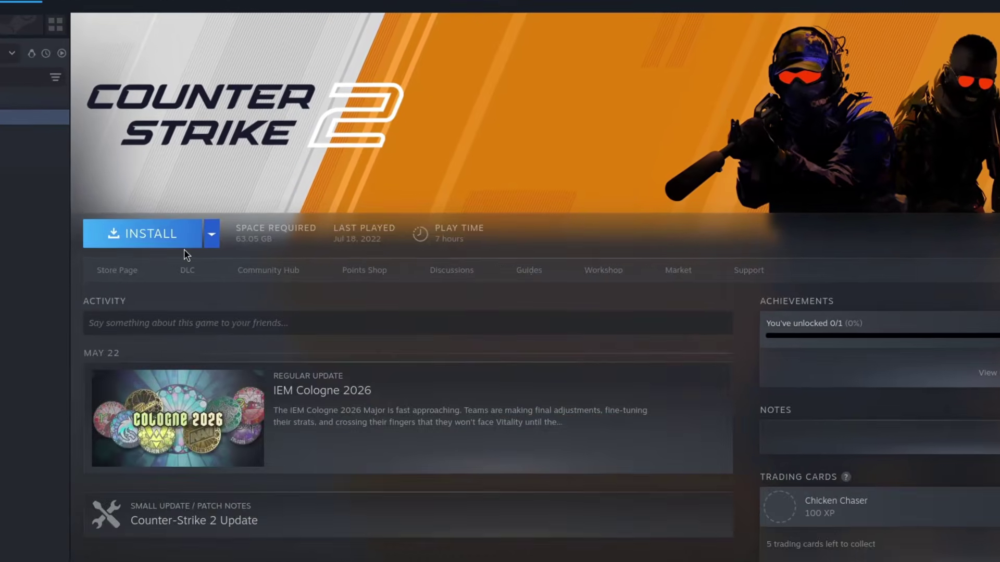
left_click(209, 239)
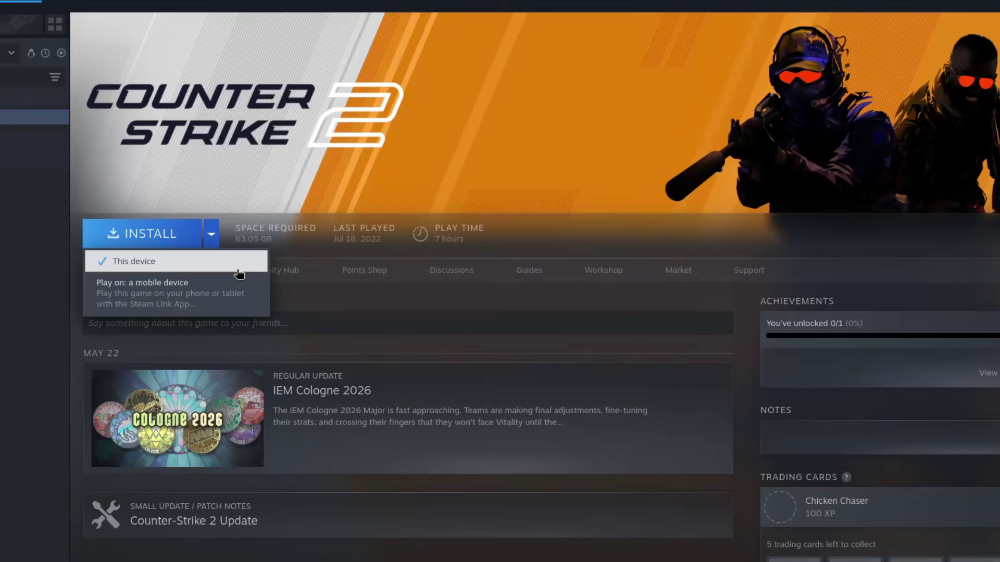
left_click(248, 223)
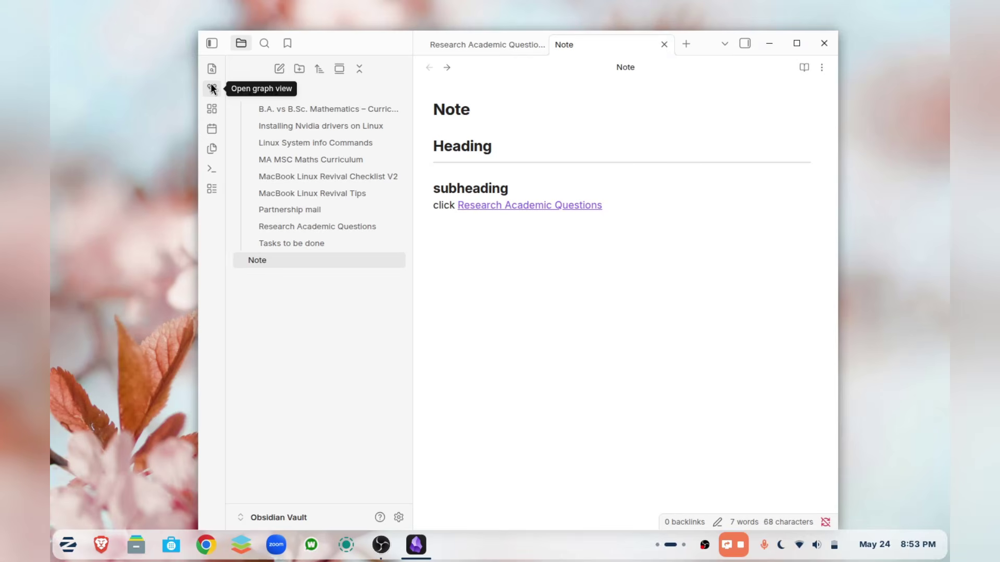
- Show the Obsidian vault as a linked-notes graph and maximize the window
left_click(212, 88)
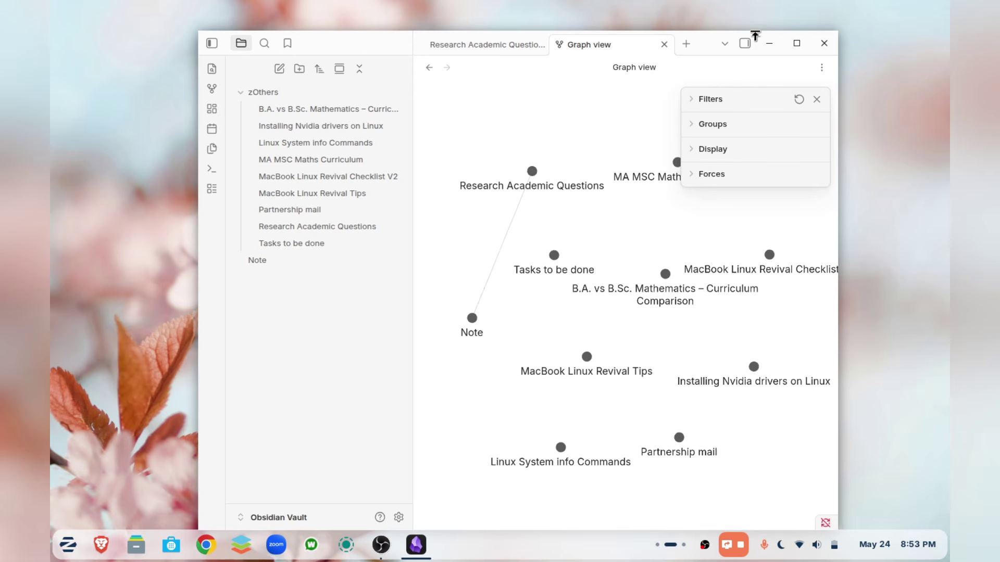
left_click(797, 43)
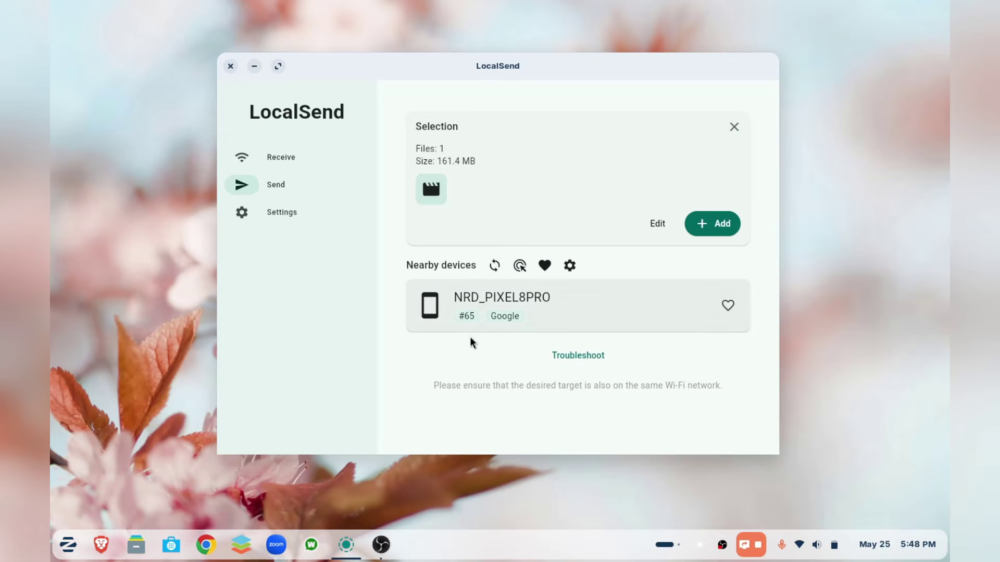
- Send the 161.4 MB video to NRD_PIXEL8PRO and go to LocalSend's settings page
left_click(559, 312)
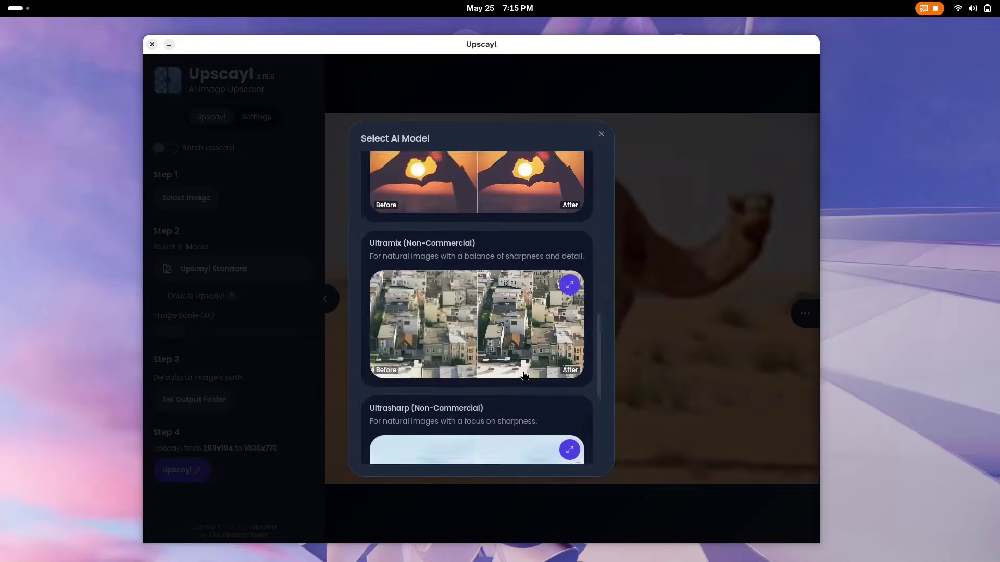
scroll(504, 269, "up", 10)
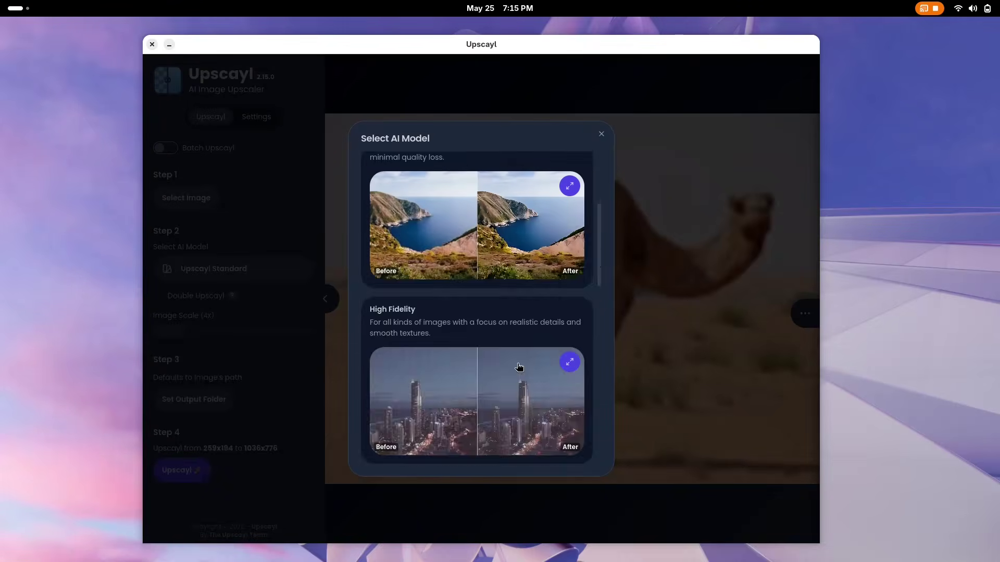
left_click(504, 270)
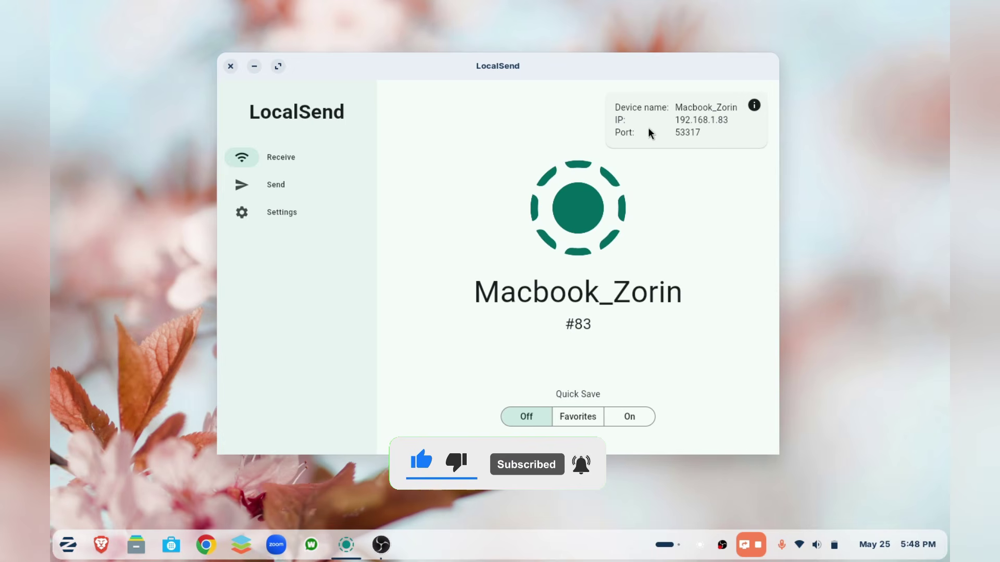
left_click(289, 219)
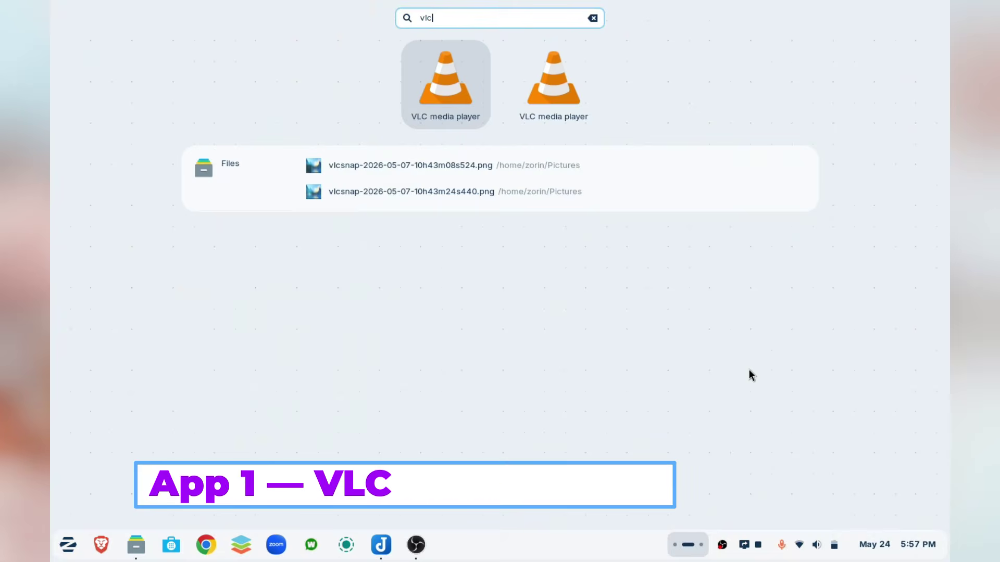
key("Return")
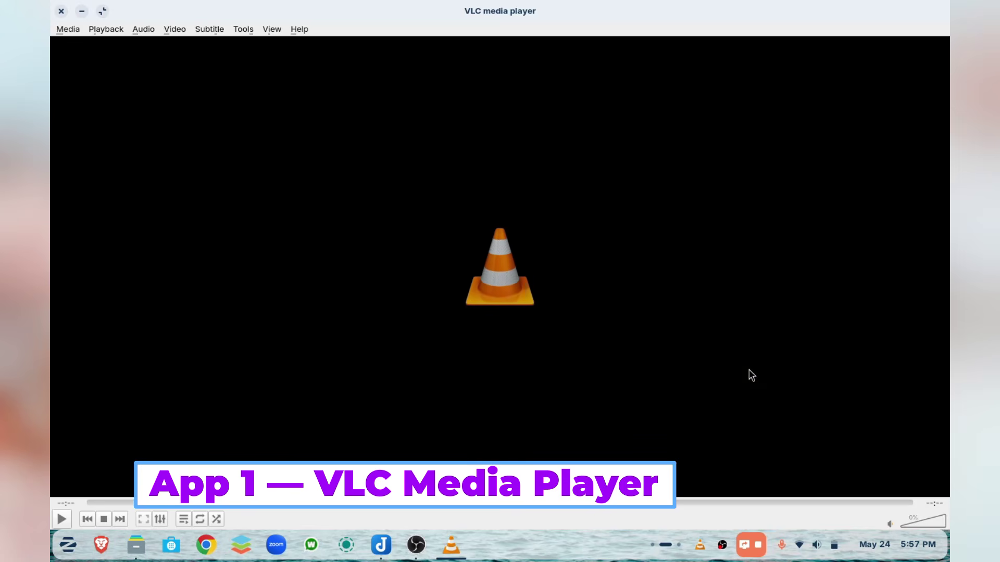
- Restore the VLC window and drag MANJARO 26 REVIEW.mp4 from Files into it
left_click_drag(428, 5, 488, 69)
left_click(136, 545)
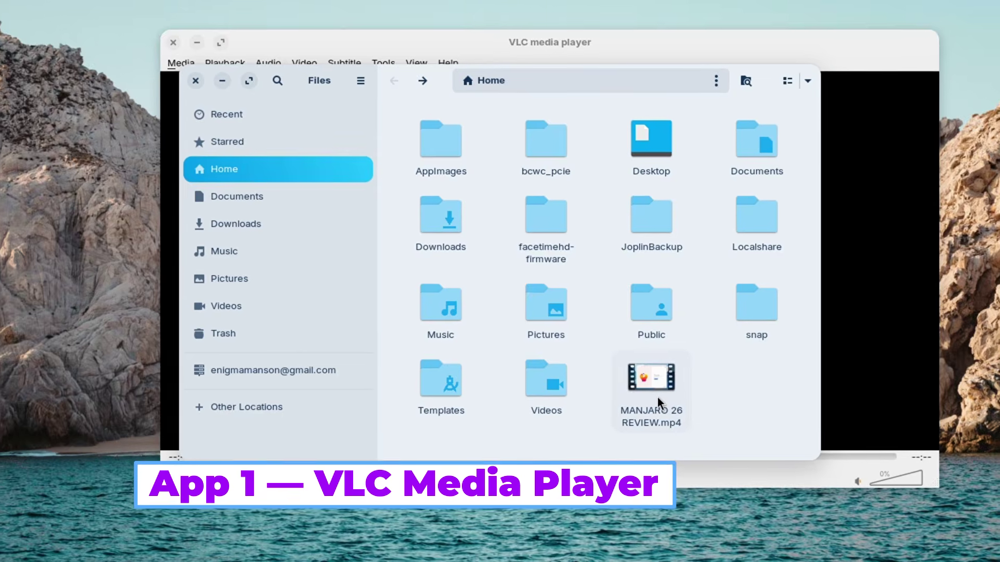
left_click_drag(655, 392, 837, 302)
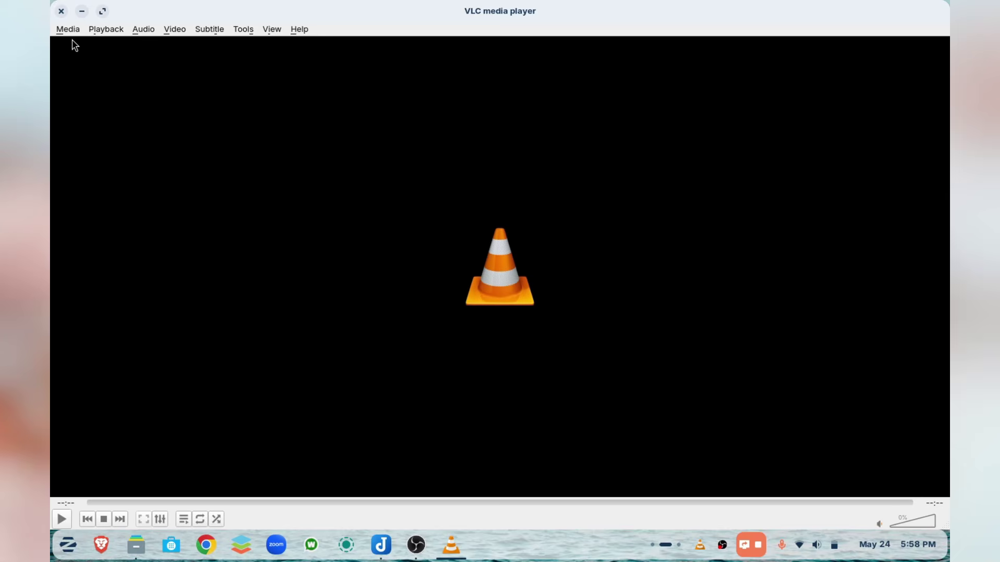
- Reload MANJARO 26 REVIEW.mp4 from Open Recent Media, play it and skip to about 01:04
left_click(69, 29)
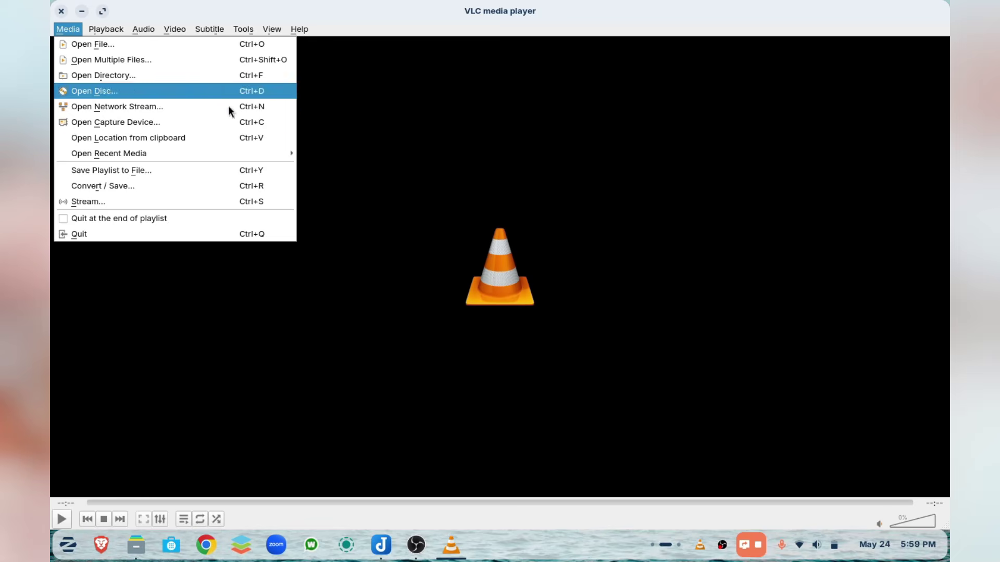
mouse_move(242, 153)
left_click(357, 156)
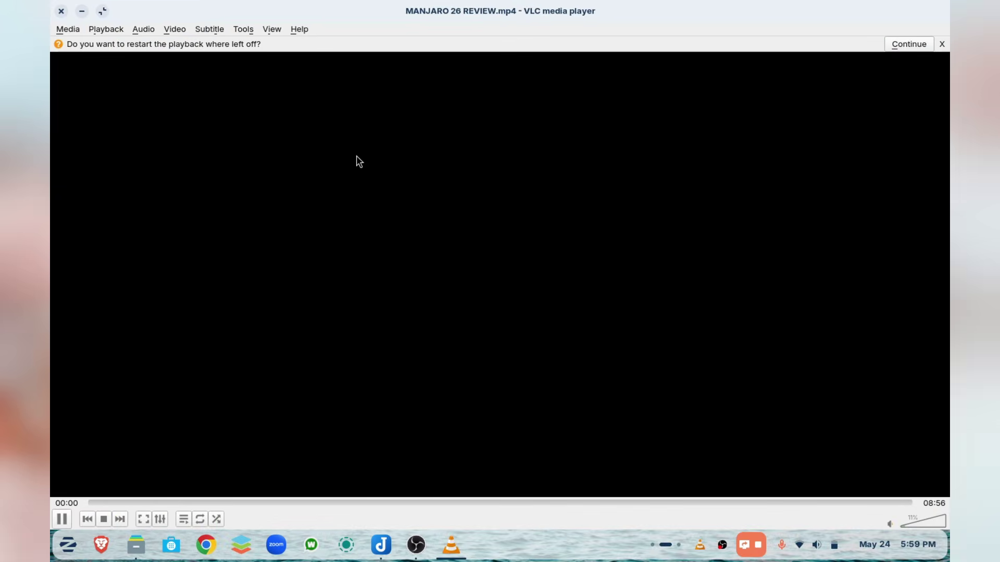
key("space")
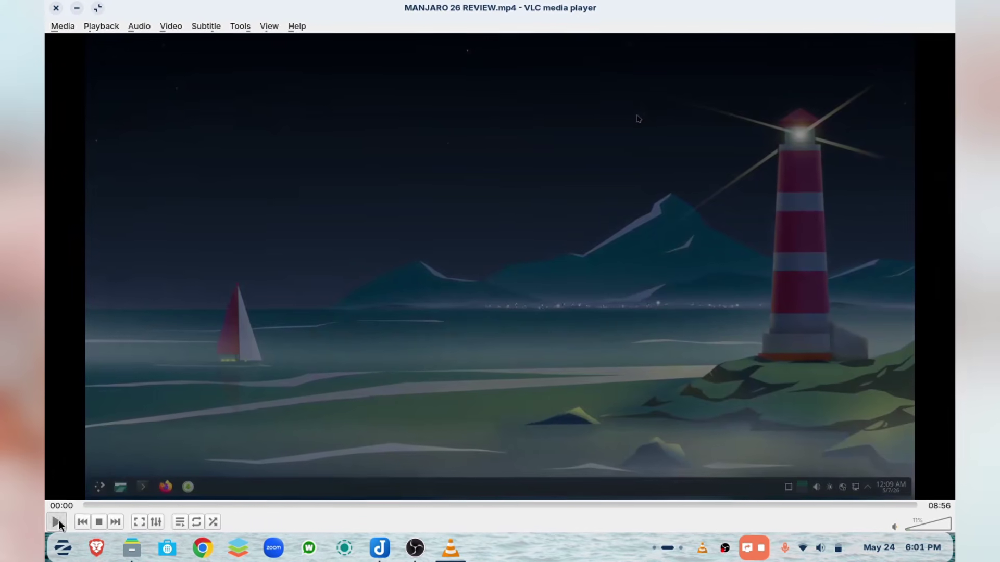
left_click(58, 520)
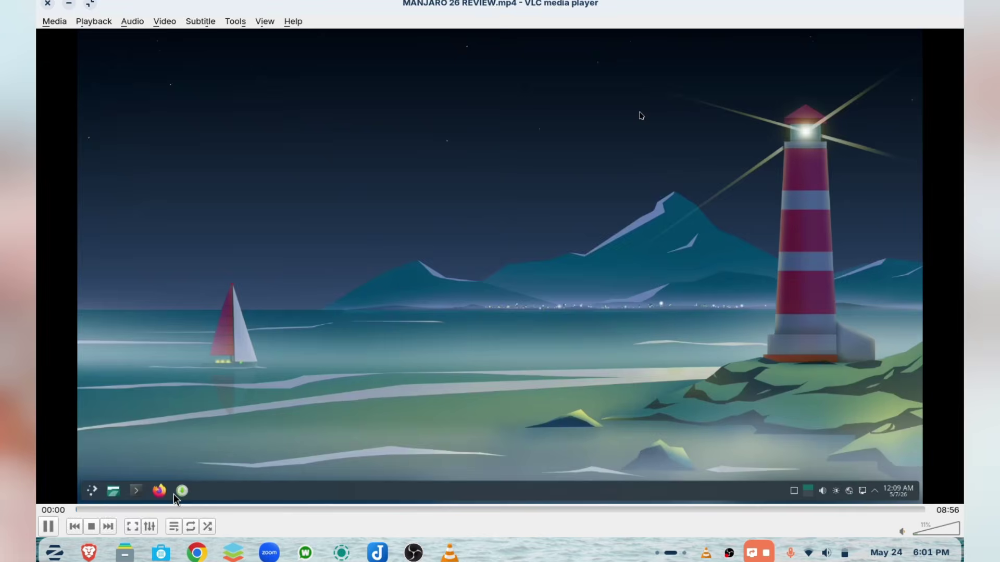
left_click(181, 505)
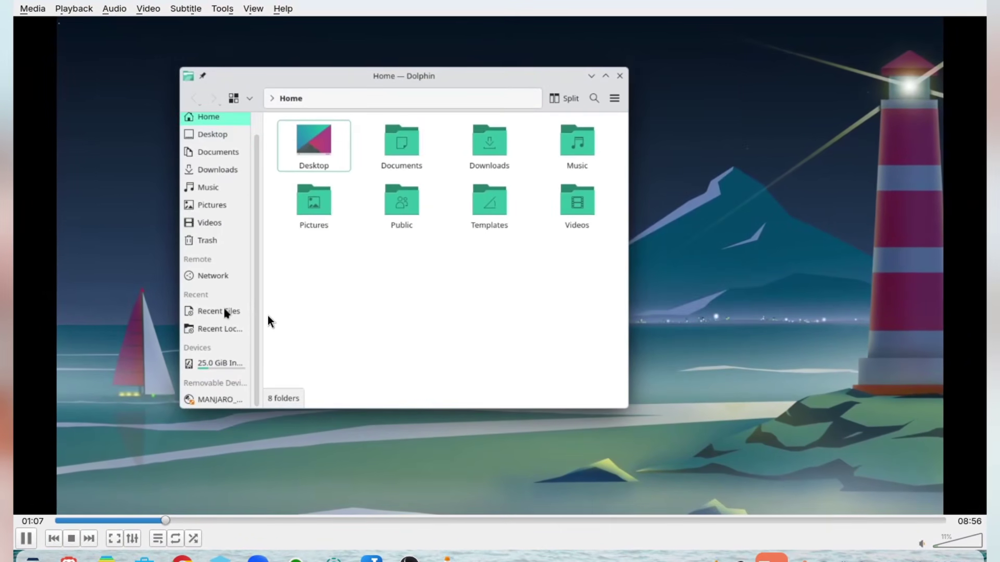
right_click(268, 316)
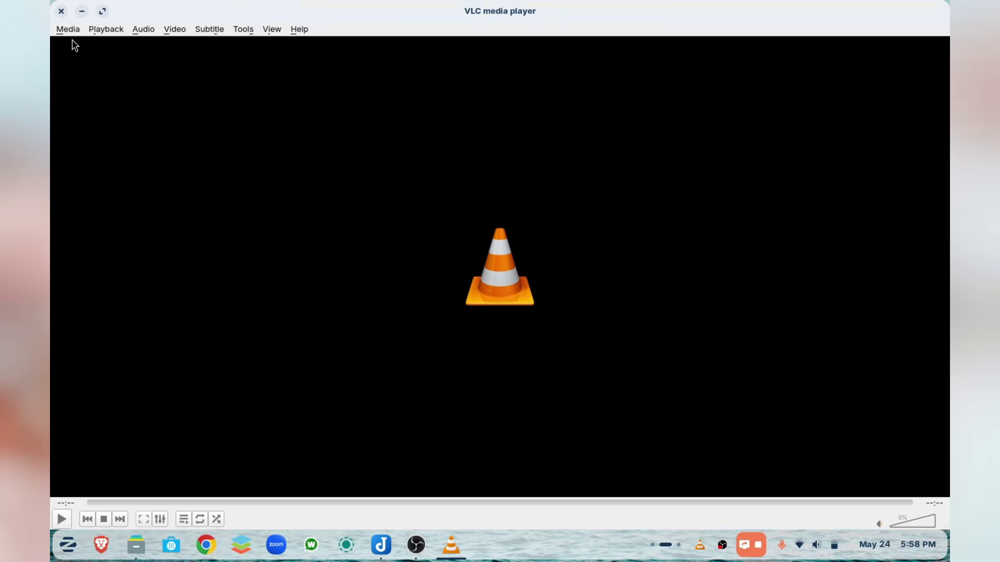
left_click(68, 30)
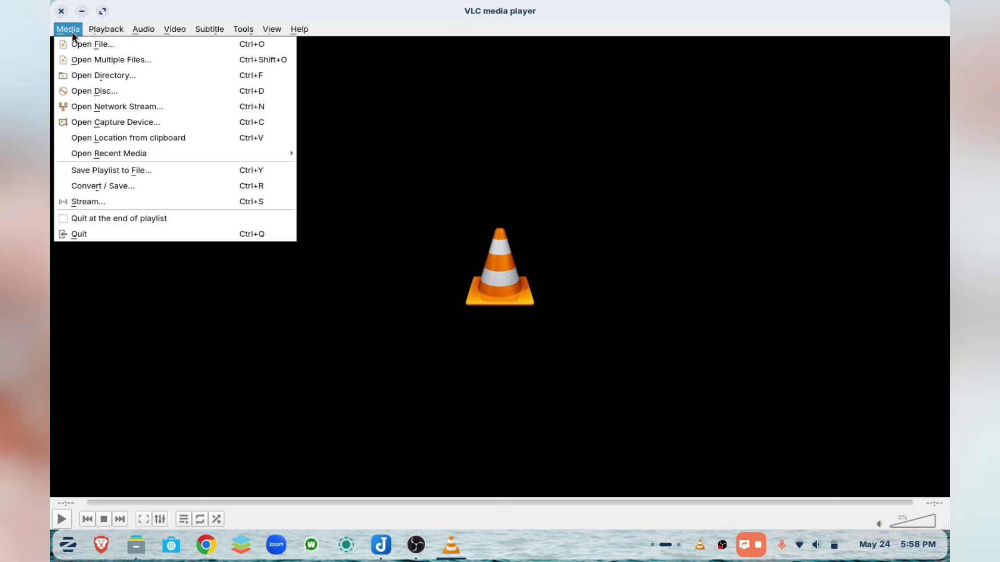
- Browse the Convert / Save dialog's Disc, Network, Capture Device and File source tabs
left_click(99, 186)
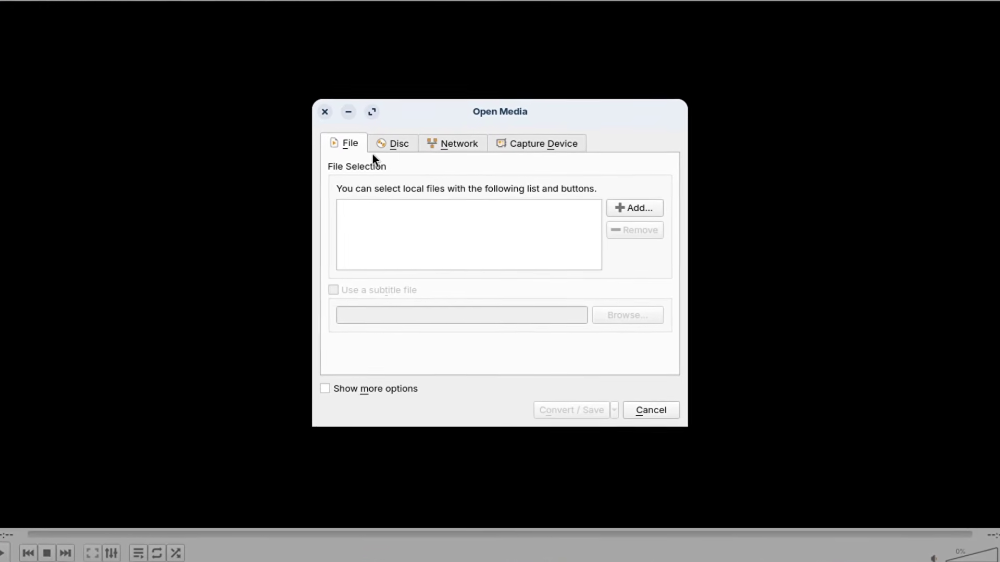
left_click(398, 148)
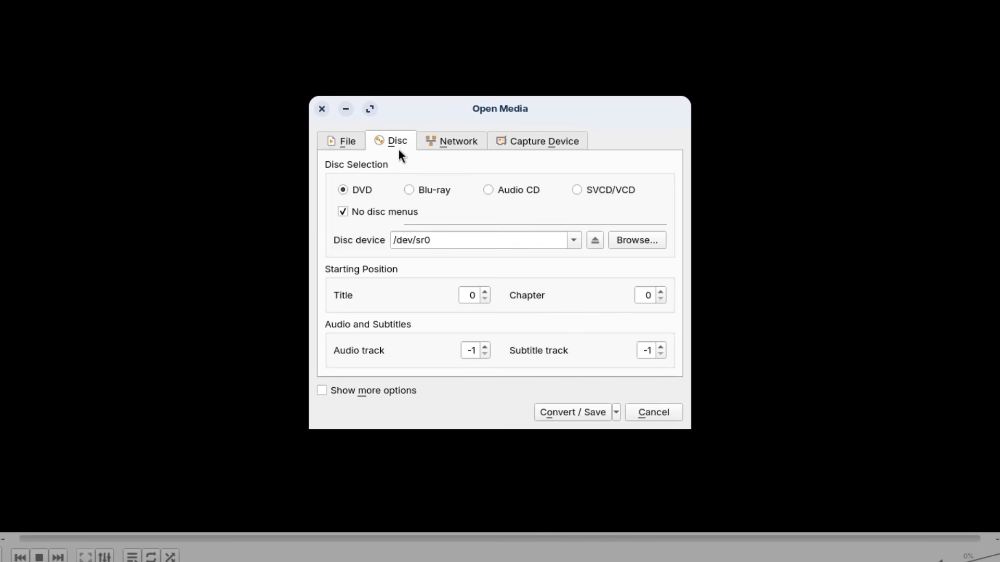
left_click(447, 144)
left_click(533, 146)
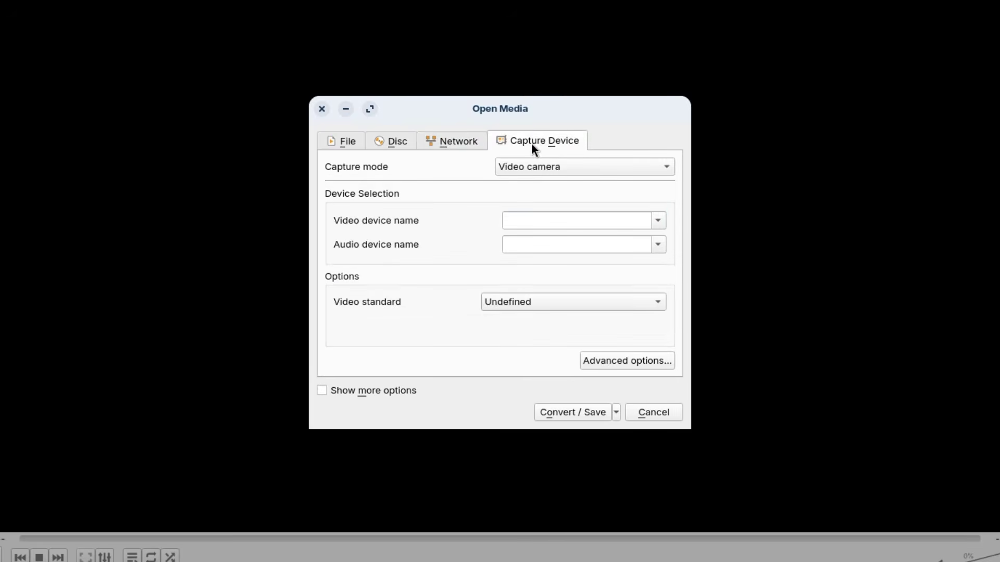
left_click(344, 141)
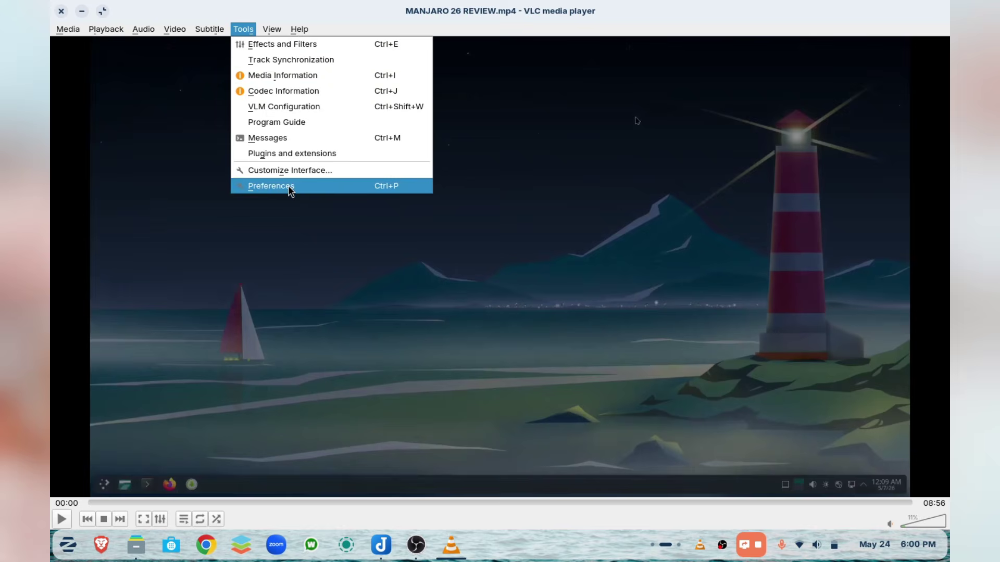
- Open Preferences, then Effects and Filters on the audio compressor and video effects pages
left_click(289, 189)
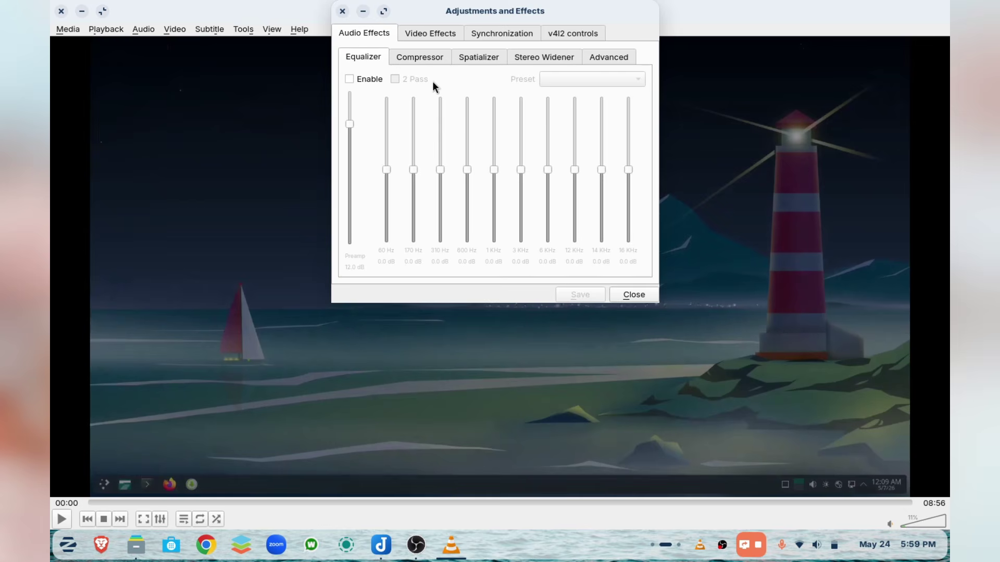
left_click(415, 55)
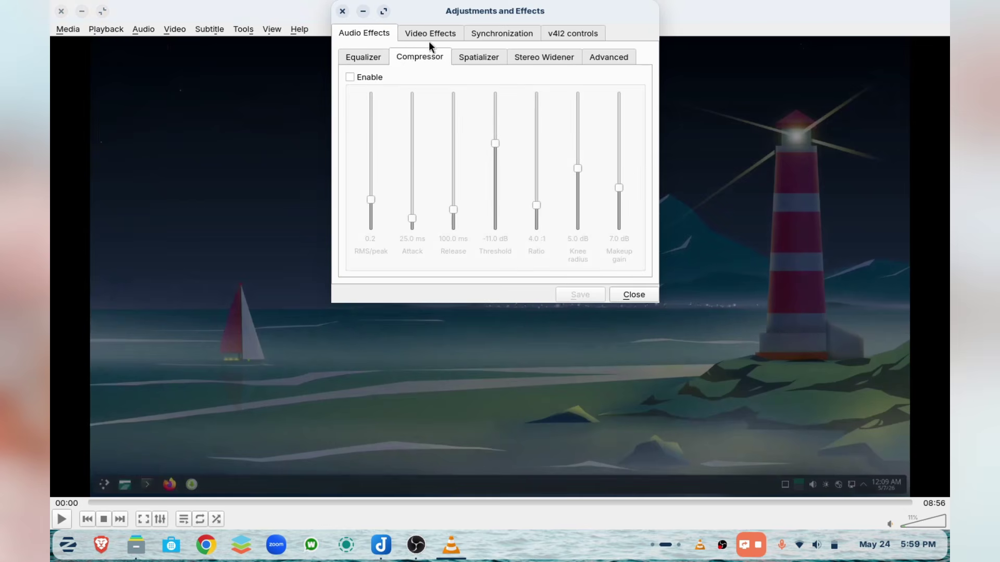
left_click(437, 34)
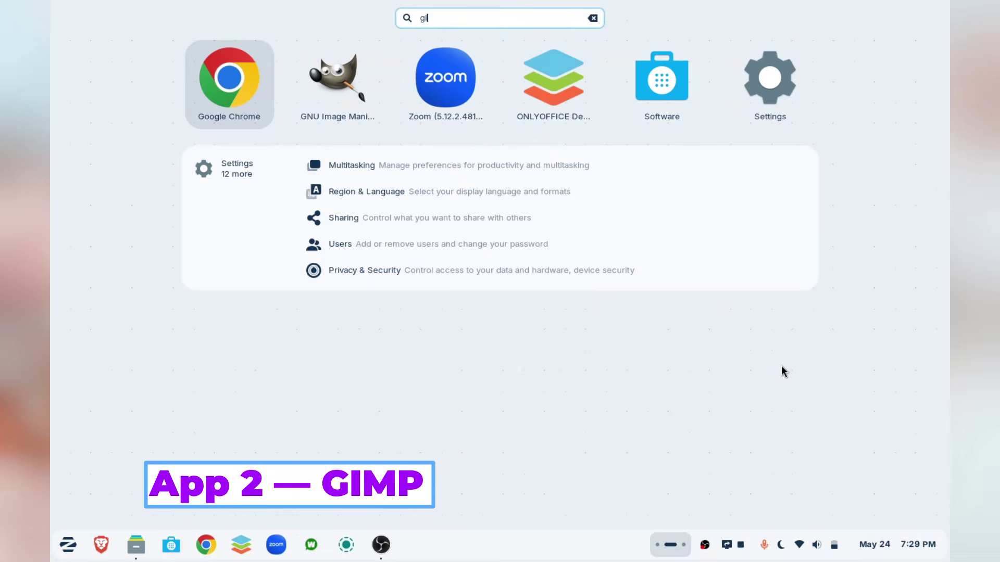
- Launch GIMP and open PXL_20260524_123529855.jpg from the home folder, keeping its sRGB profile
type("m")
key("Return")
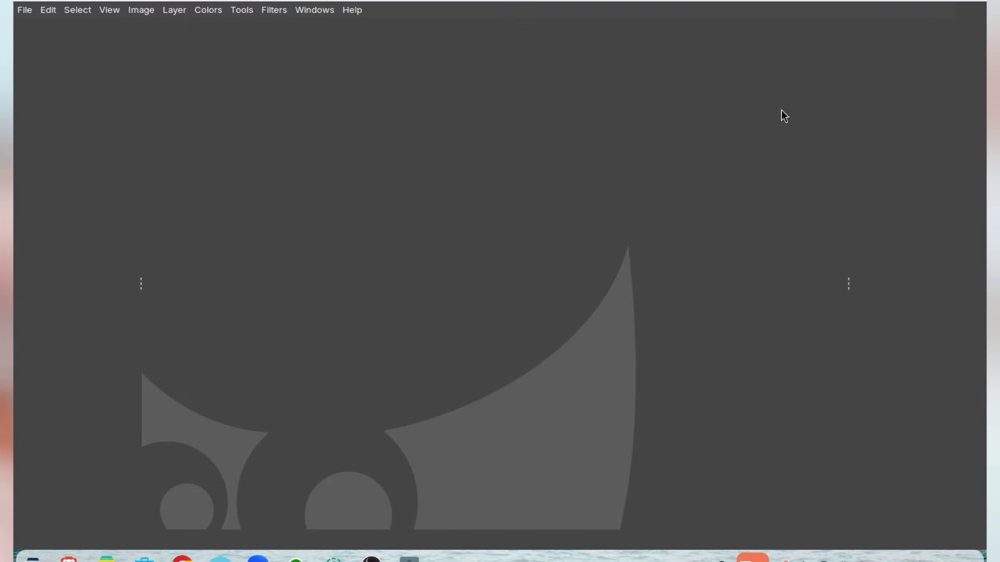
left_click(24, 10)
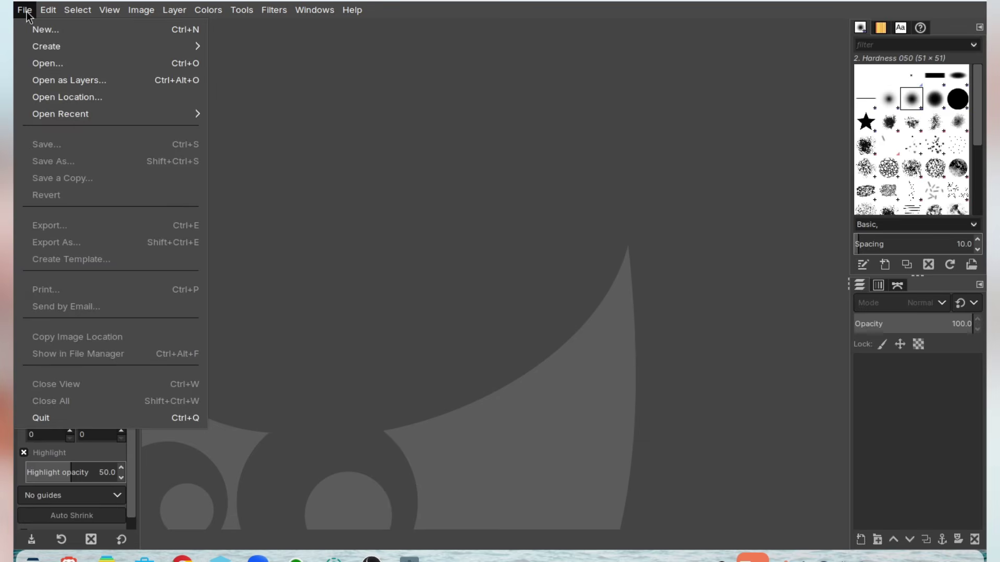
left_click(57, 66)
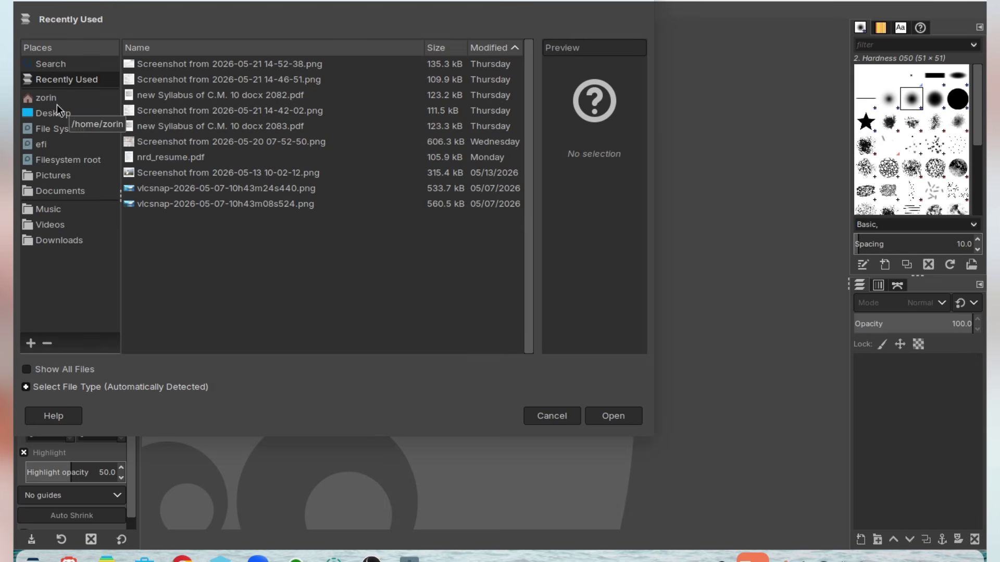
left_click(46, 98)
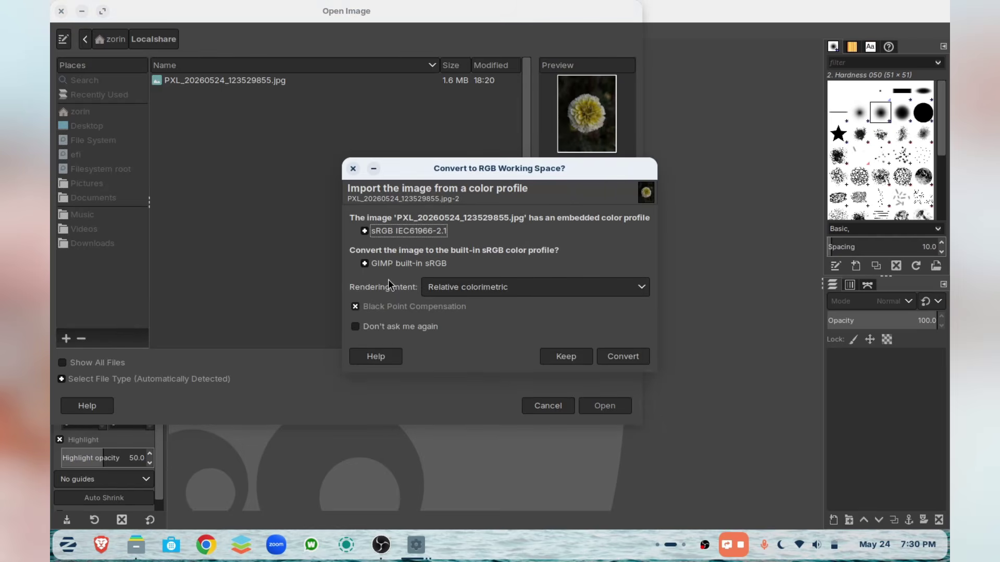
left_click(566, 356)
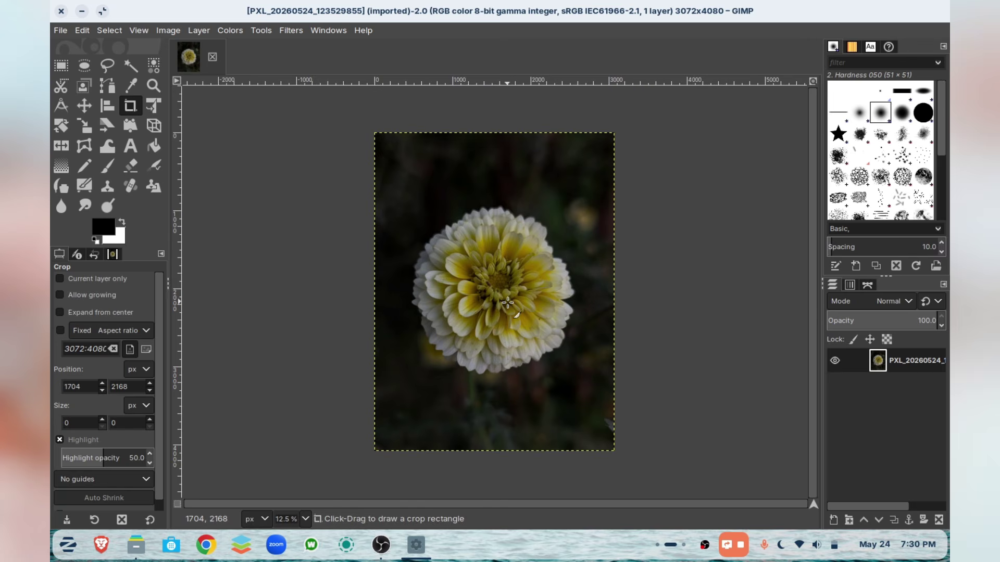
- Add a new transparent layer named Layer and move it below the photo
right_click(901, 396)
left_click(781, 100)
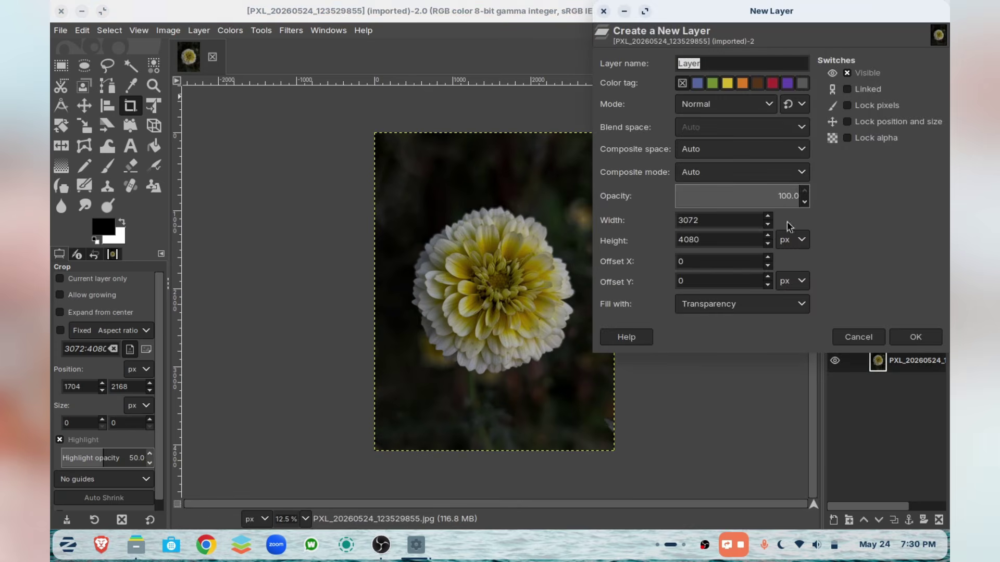
left_click(908, 336)
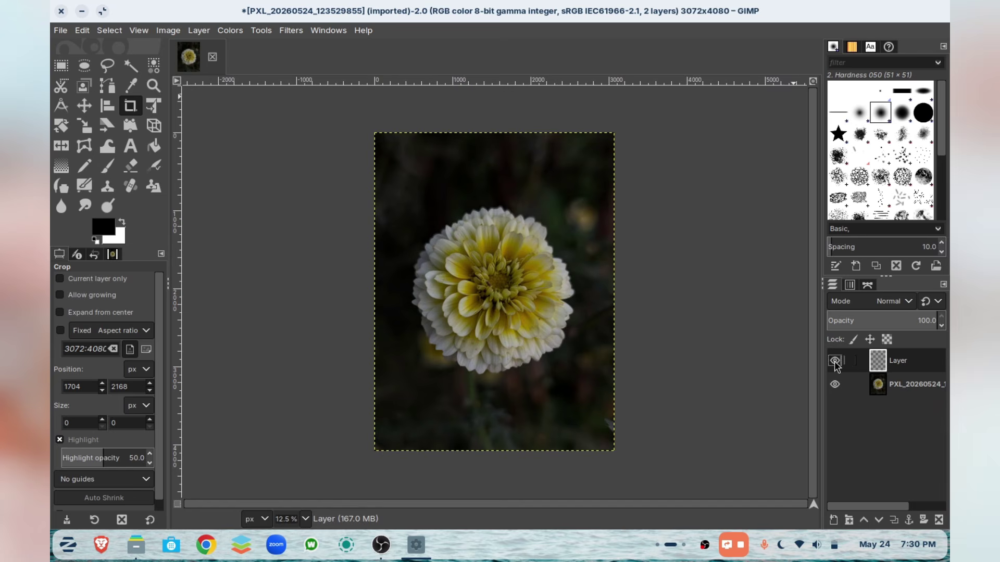
left_click_drag(863, 368, 892, 412)
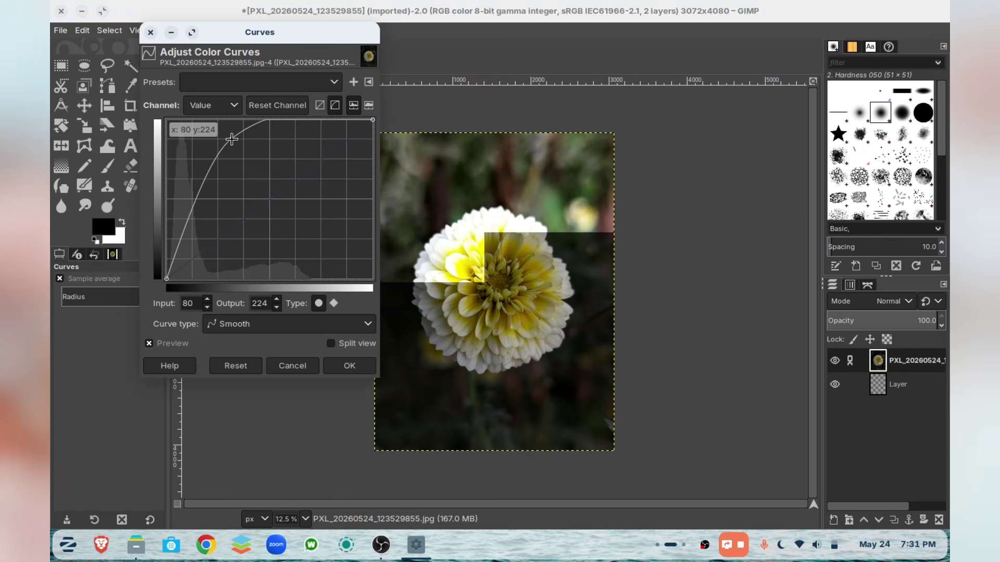
- Apply a two-point Curves adjustment and a Gaussian Blur to the photo above the transparent layer
left_click_drag(228, 142, 233, 192)
left_click_drag(304, 148, 304, 198)
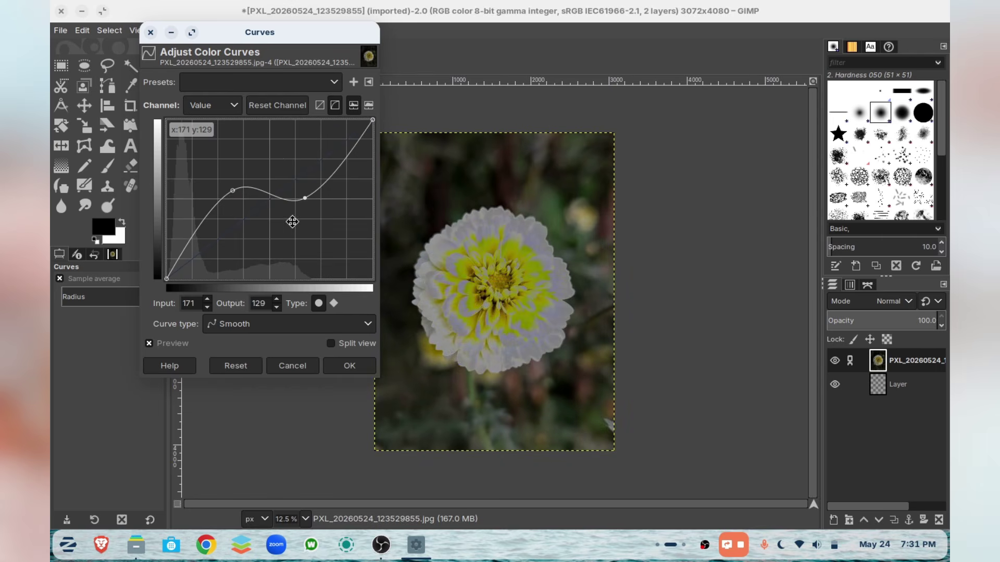
left_click(346, 371)
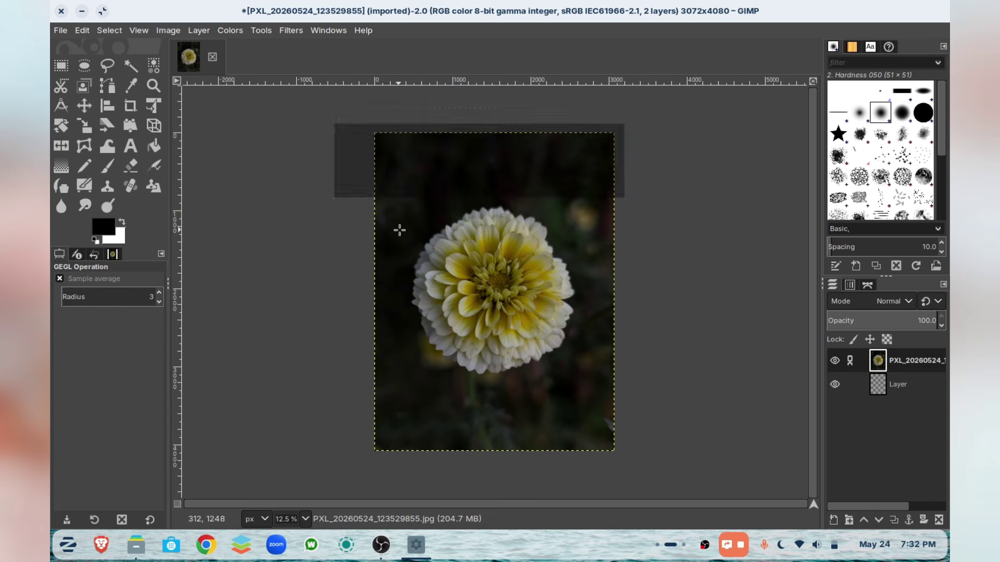
left_click(564, 267)
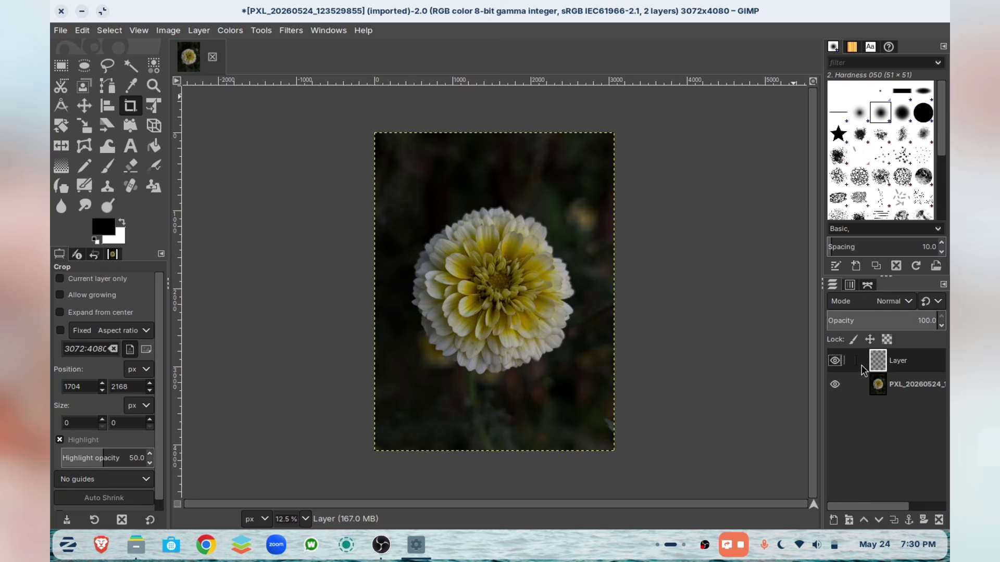
left_click_drag(862, 370, 865, 403)
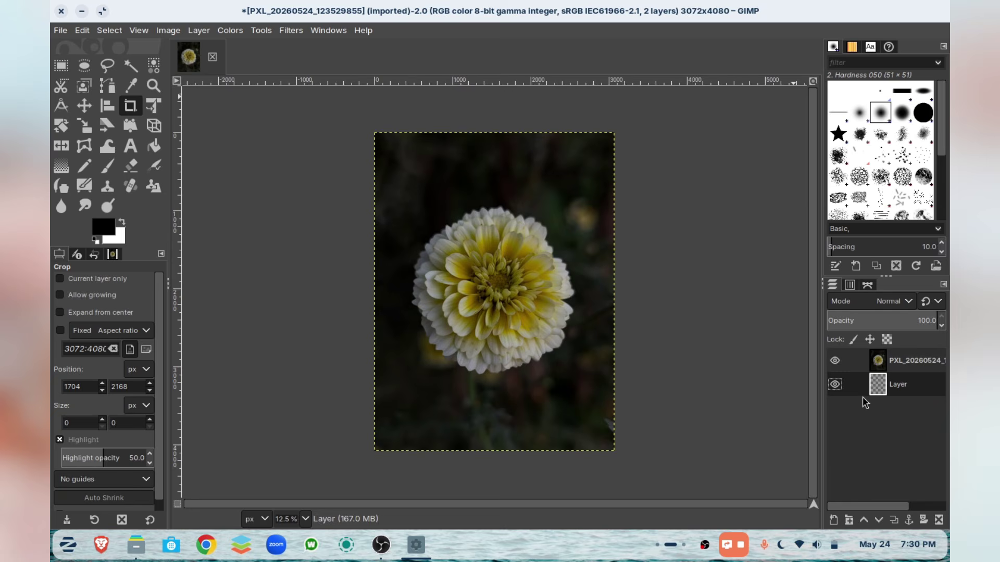
left_click(907, 360)
- Apply the Enhance > Deinterlace filter to the flower photo in horizontal mode
left_click(291, 30)
mouse_move(336, 134)
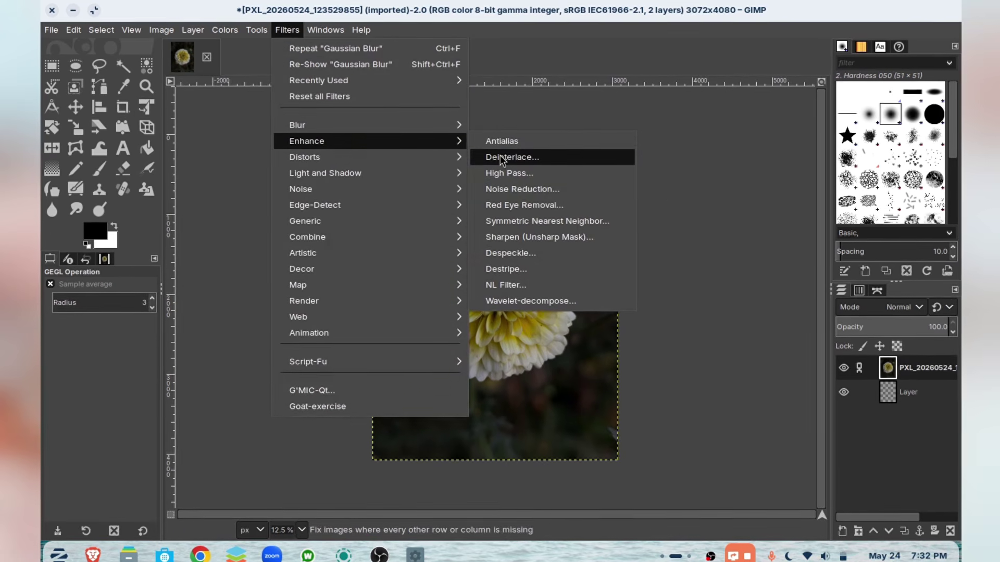
left_click(526, 154)
left_click(571, 216)
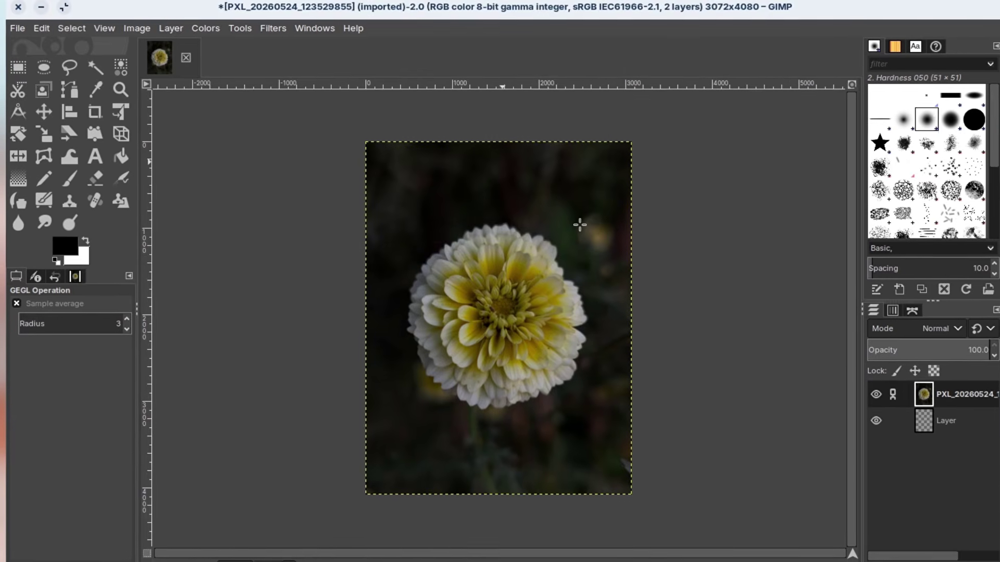
key("ctrl+shift+f")
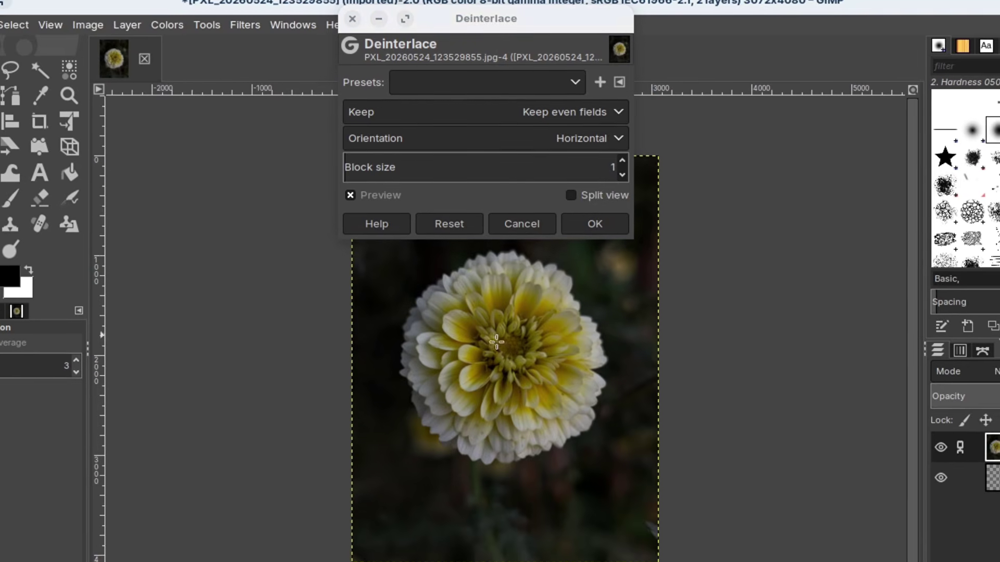
left_click(534, 226)
key("ctrl+shift+f")
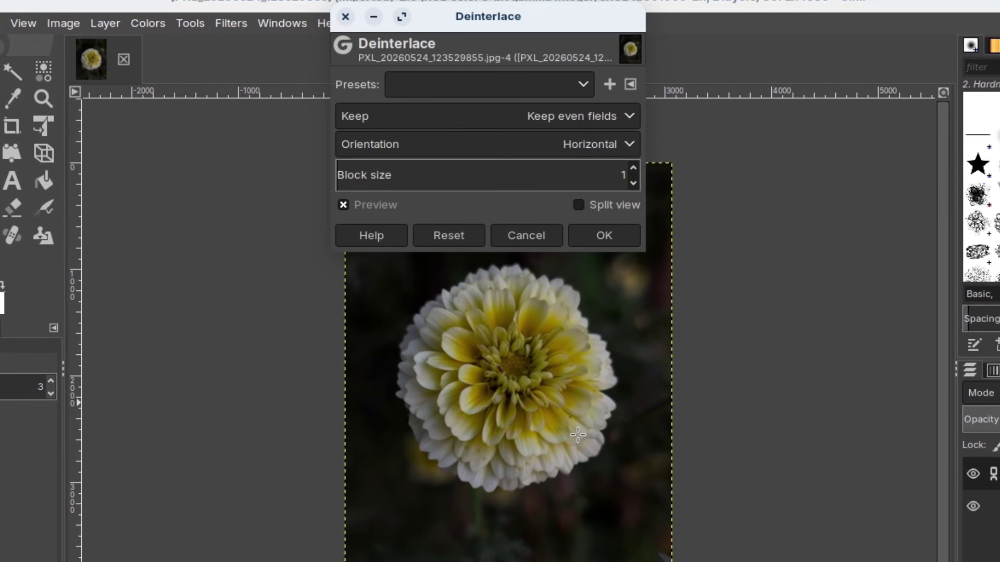
left_click(610, 236)
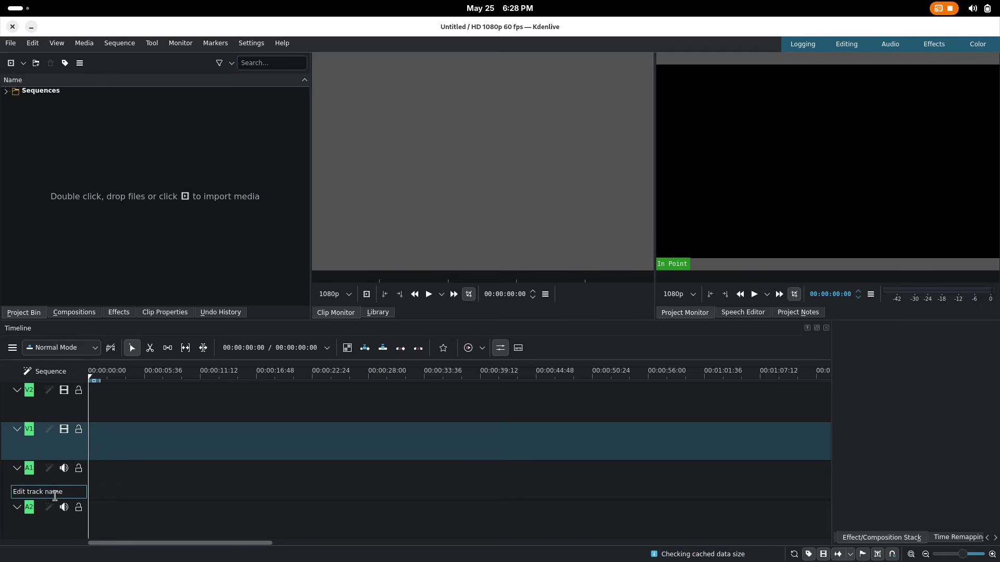
- Open the recent Kdenlive project tiling.kdenlive
left_click(10, 42)
mouse_move(49, 84)
left_click(161, 84)
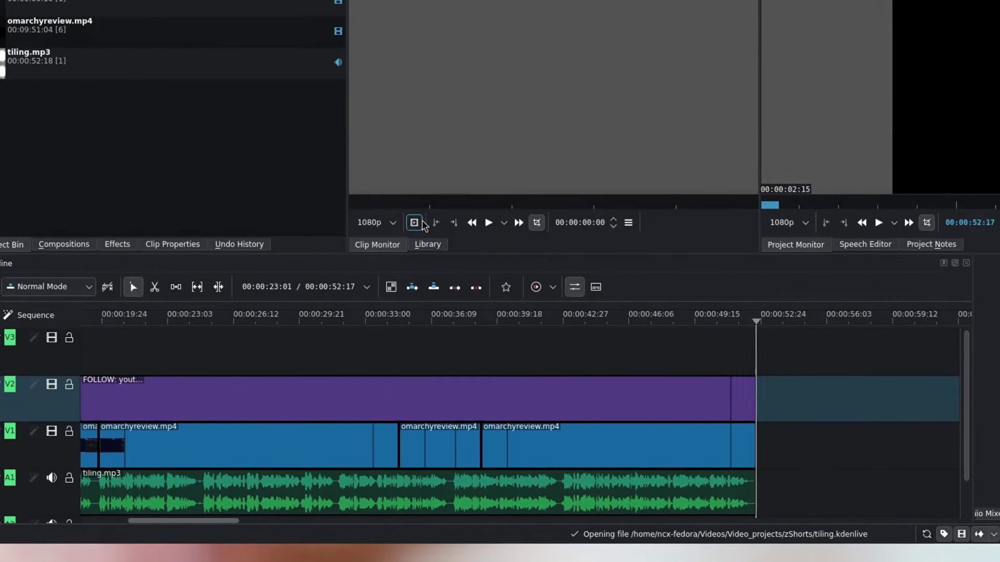
scroll(282, 381, "left", 6)
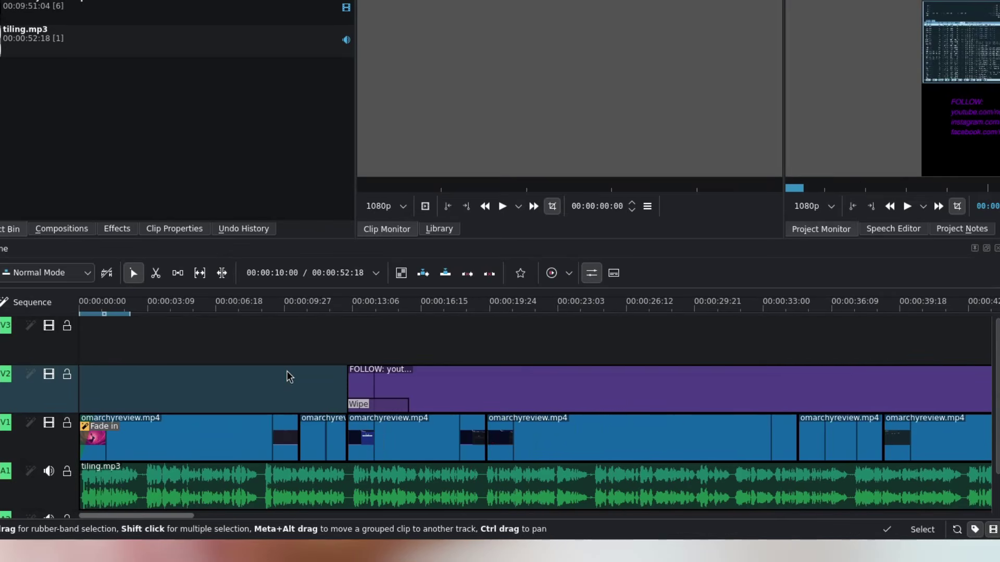
- Add a Cloud wipe mix at the first V1 cut, preview it, and tweak the clip's Curves
left_click(275, 436)
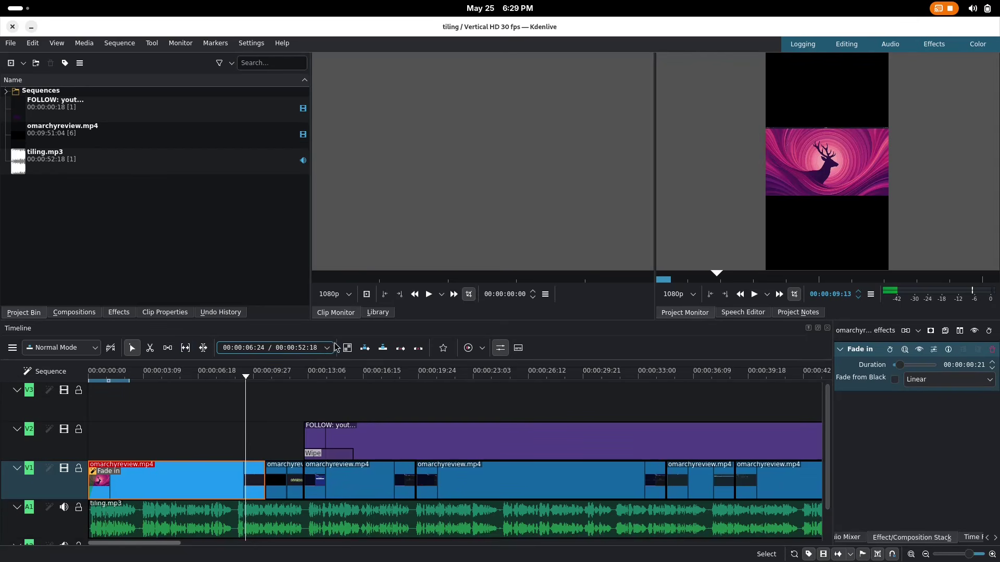
key("u")
left_click(274, 479)
left_click(960, 357)
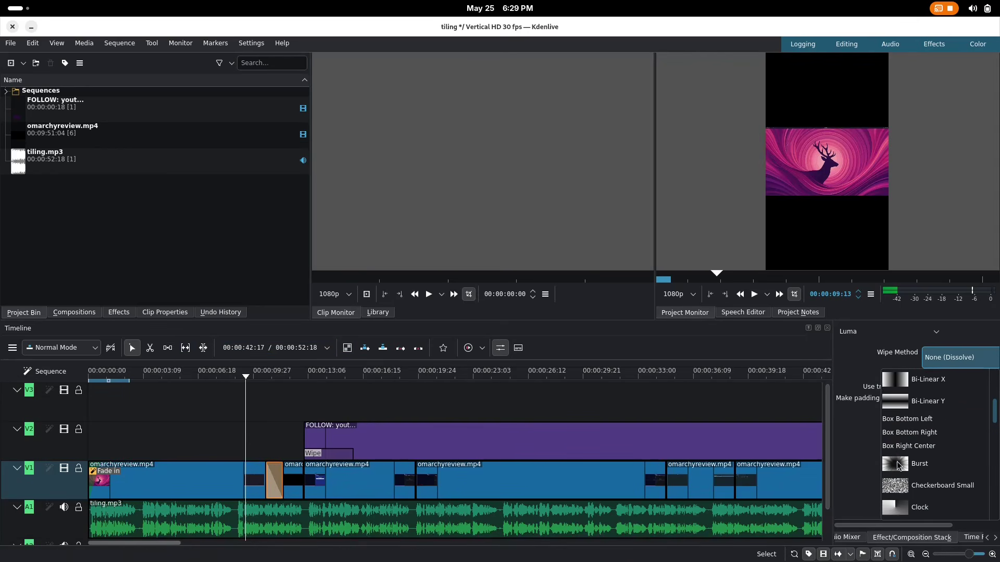
scroll(898, 465, "down", 2)
left_click(900, 488)
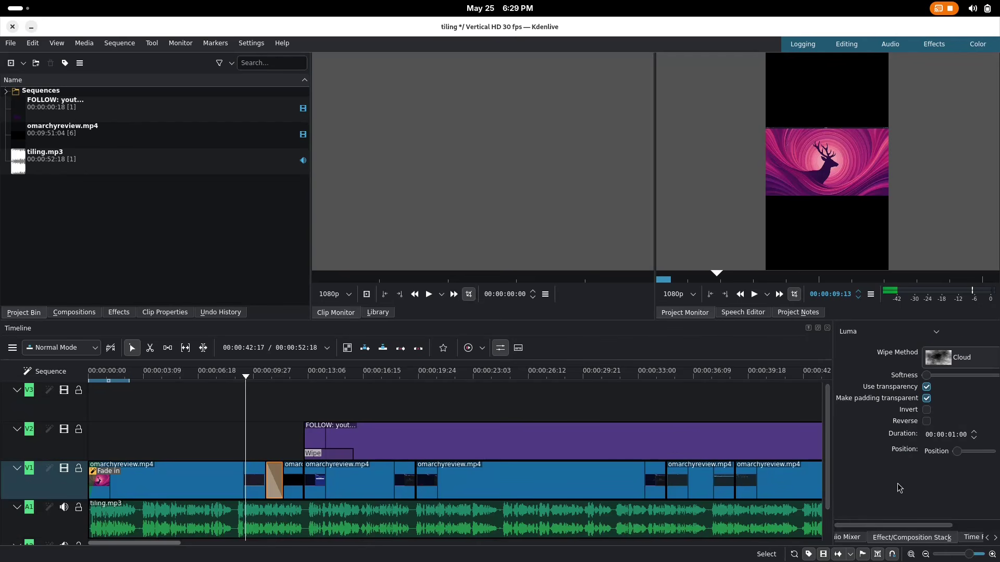
key("space")
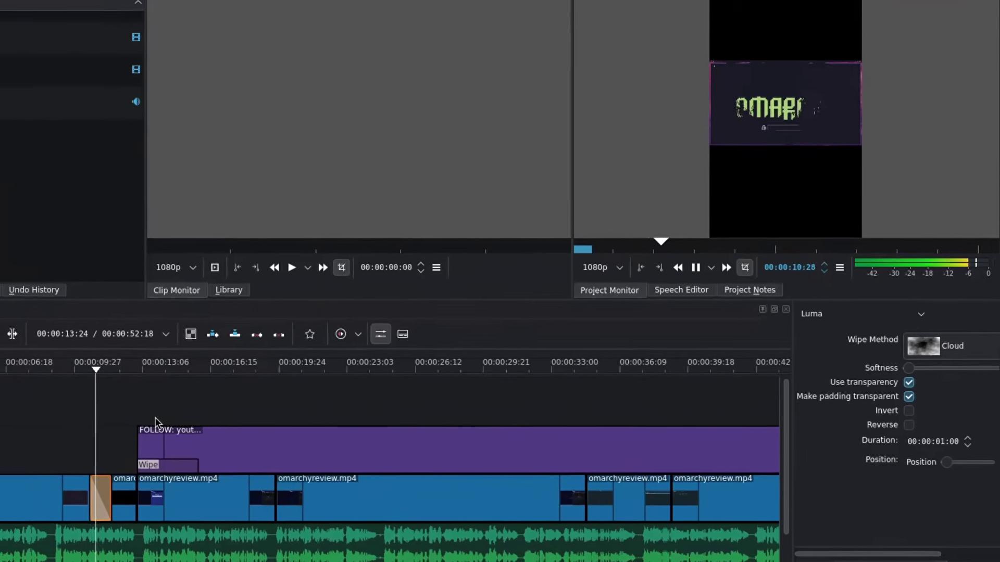
key("space")
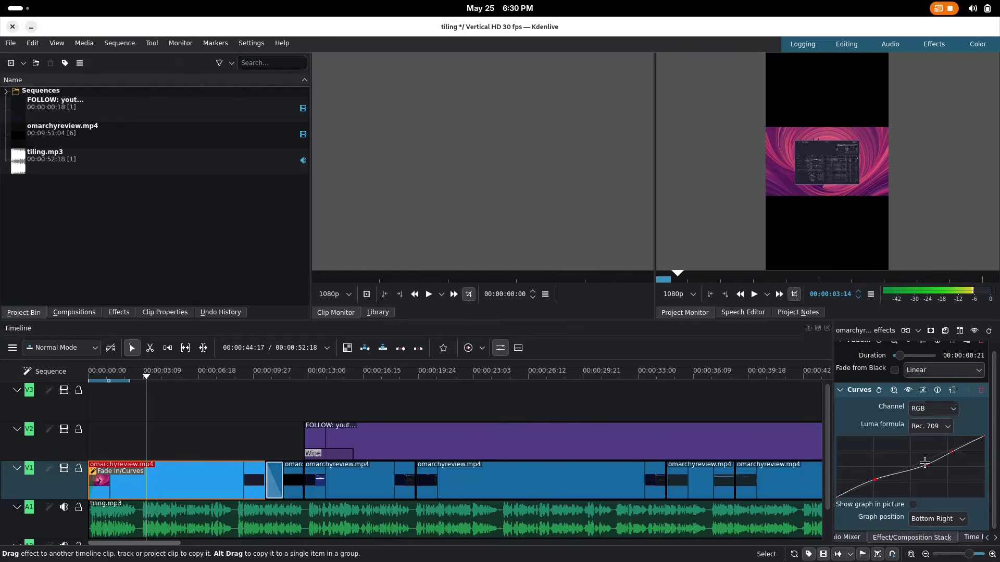
left_click_drag(924, 463, 918, 457)
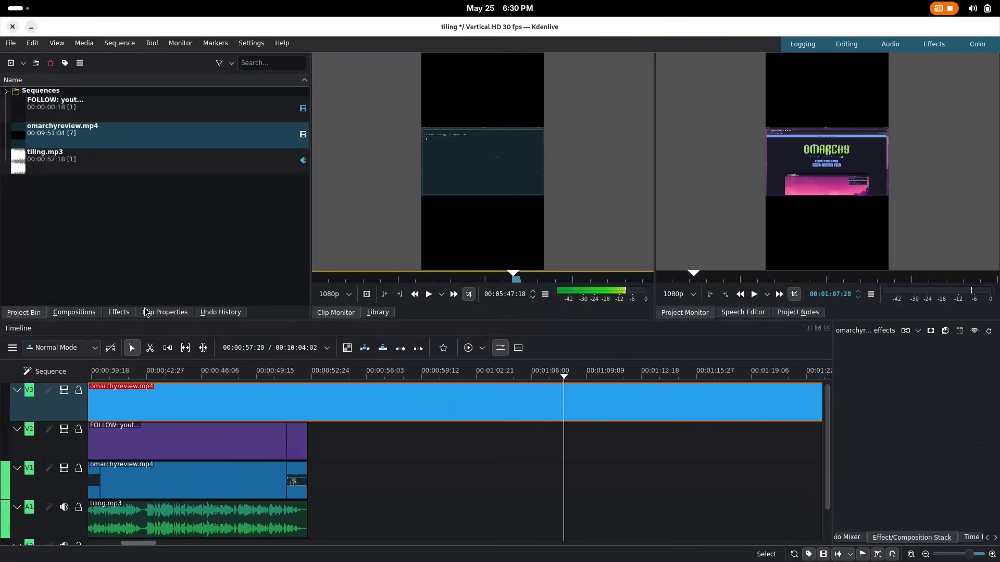
- Apply the Average Blur effect from Blur and Sharpen to the V3 clip
left_click(121, 313)
left_click(39, 114)
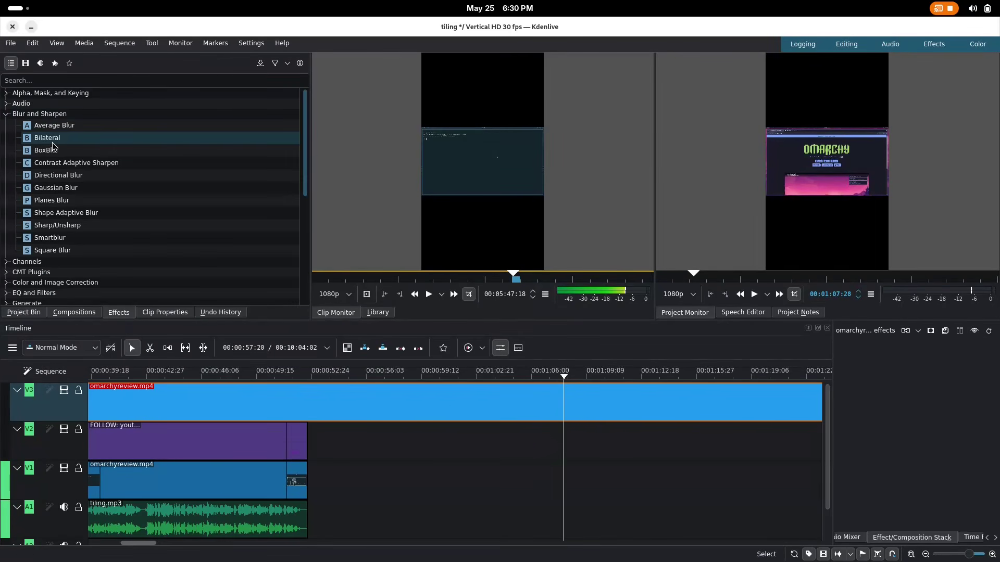
left_click(68, 128)
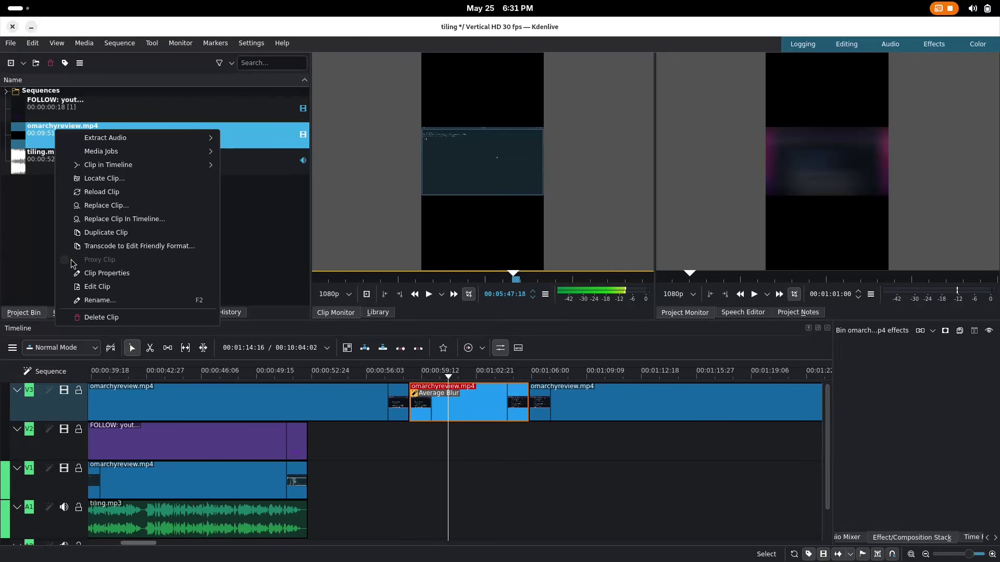
- Browse the File > Render presets, then raise the blur's X size to 139
left_click(38, 243)
left_click(11, 43)
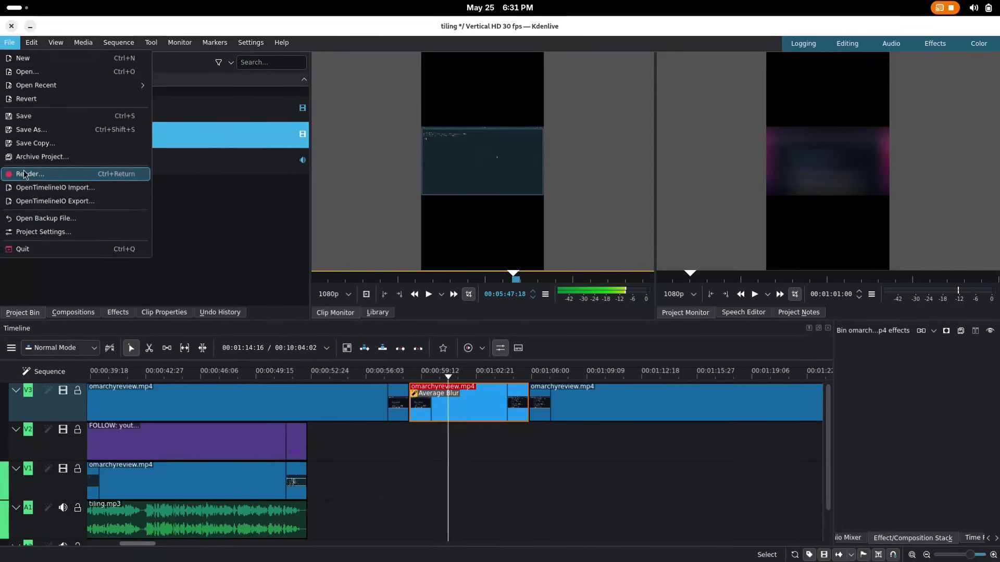
left_click(22, 173)
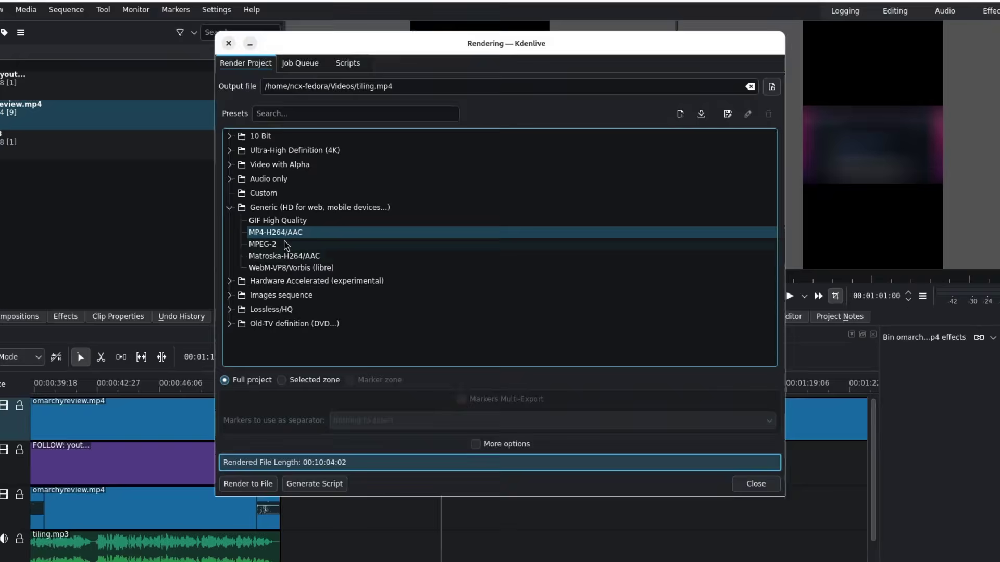
left_click(205, 201)
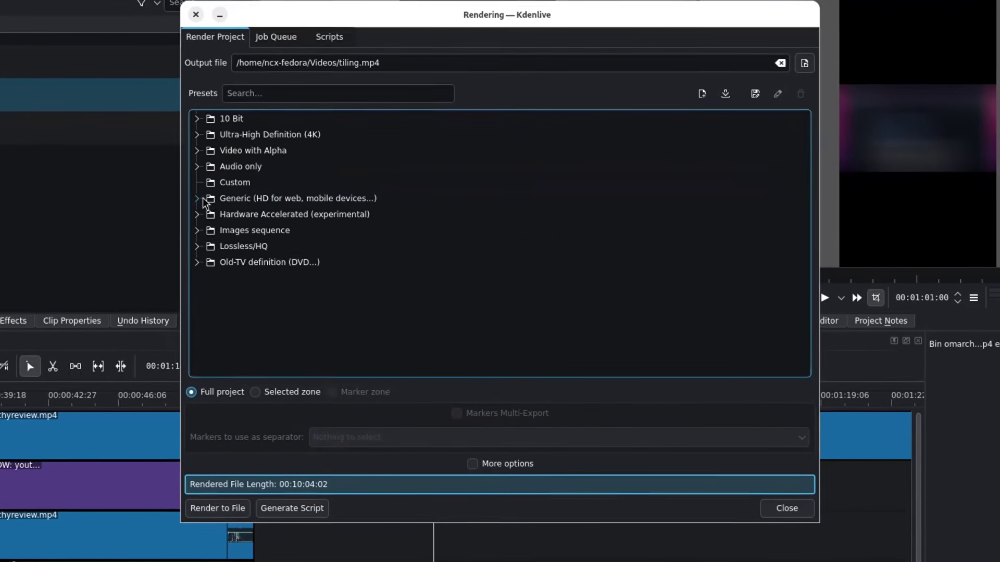
left_click(205, 201)
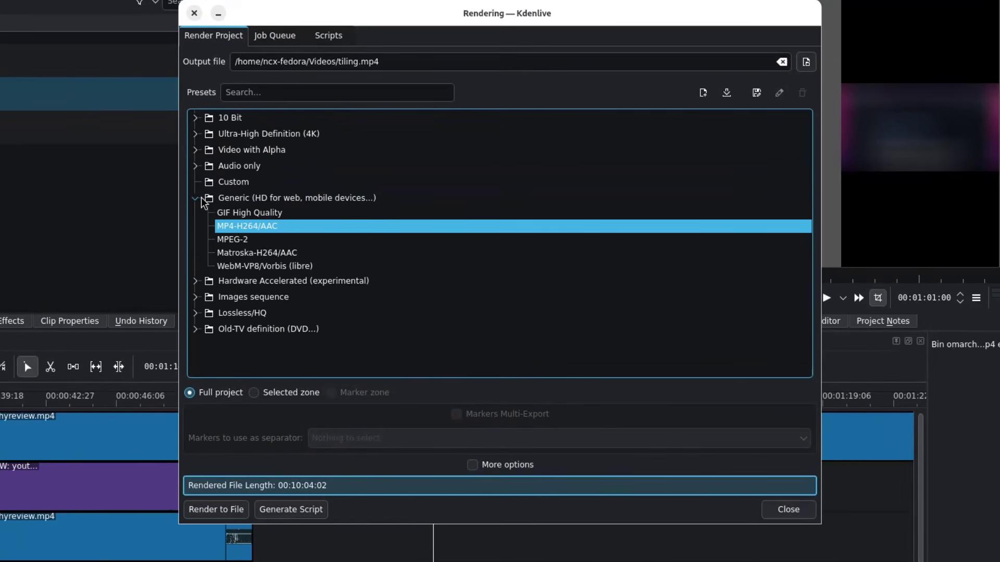
left_click(196, 167)
left_click(197, 166)
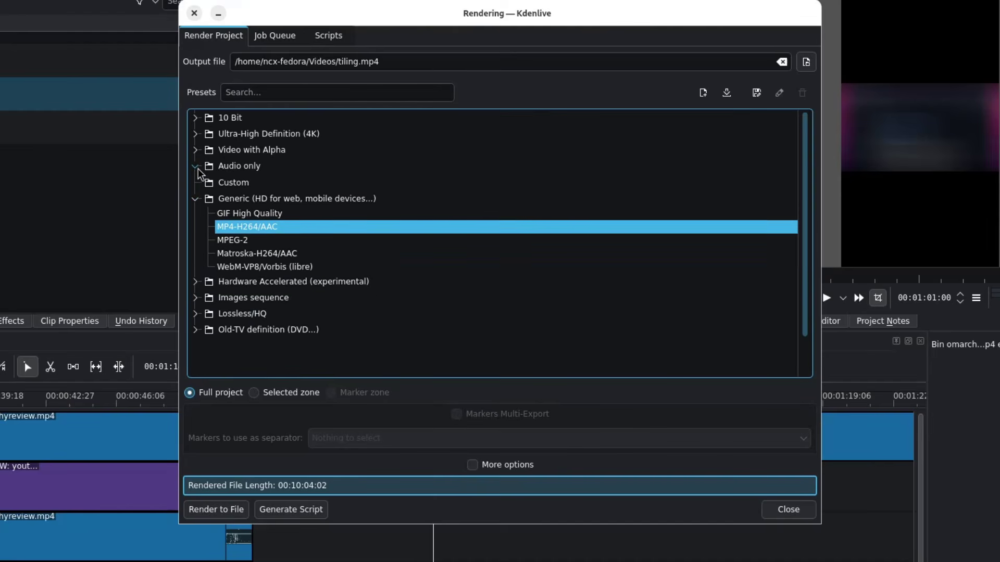
left_click(196, 281)
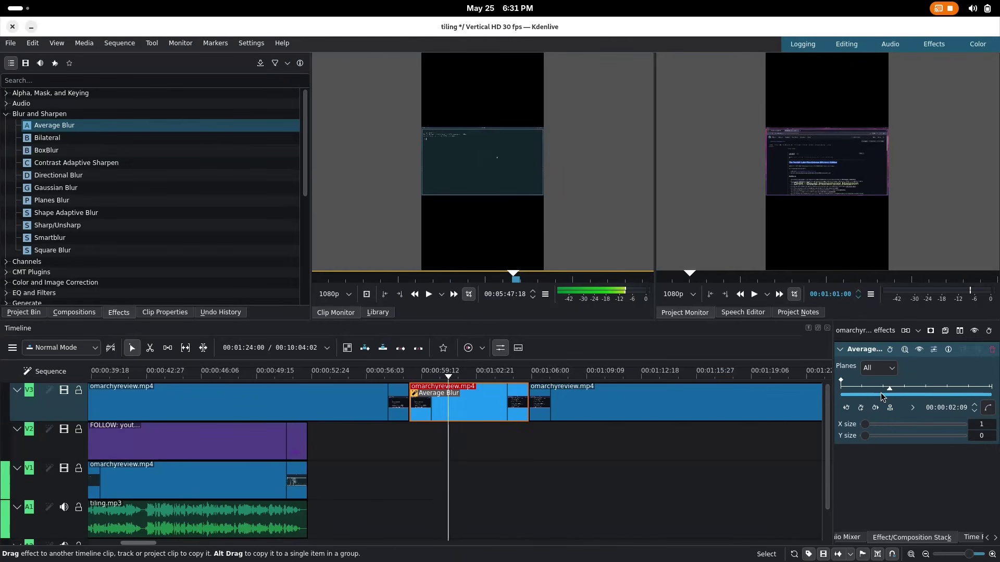
left_click_drag(877, 428, 893, 429)
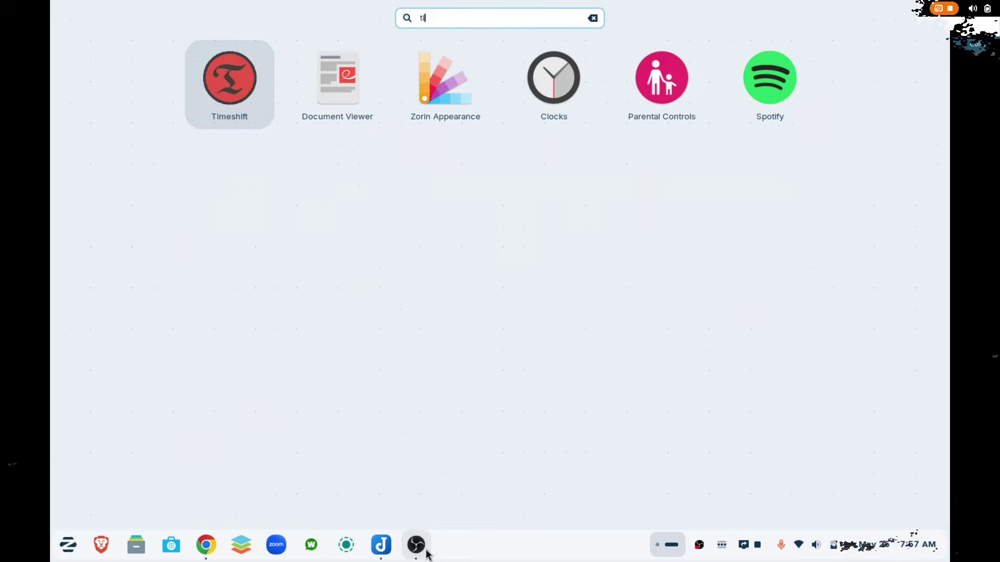
type("imes")
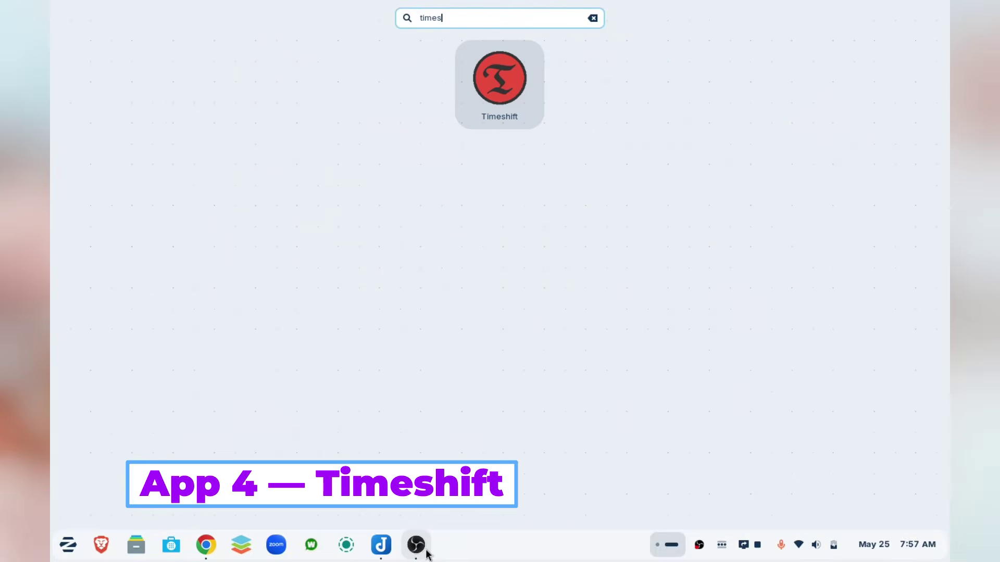
key("Return")
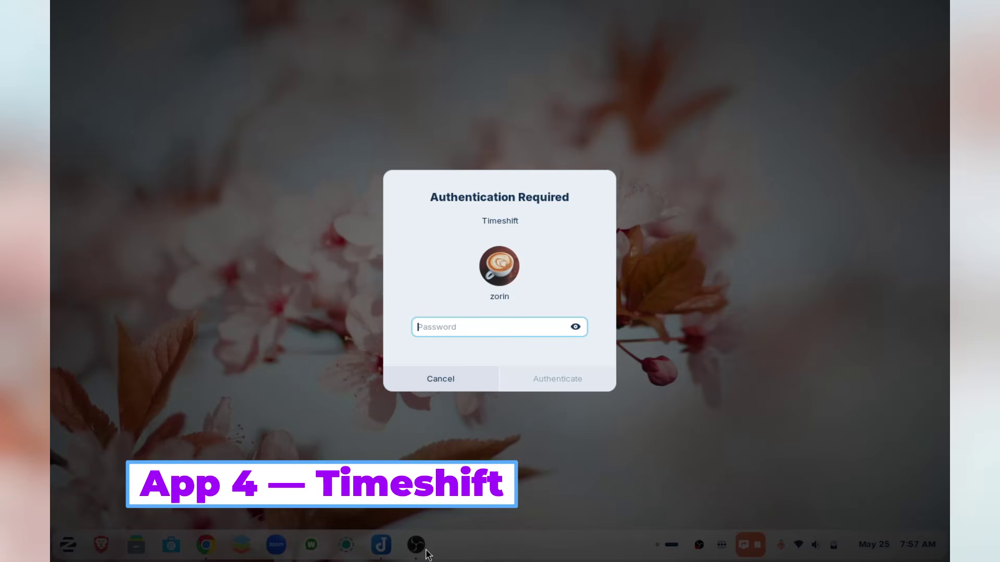
key("Return")
mouse_move(426, 550)
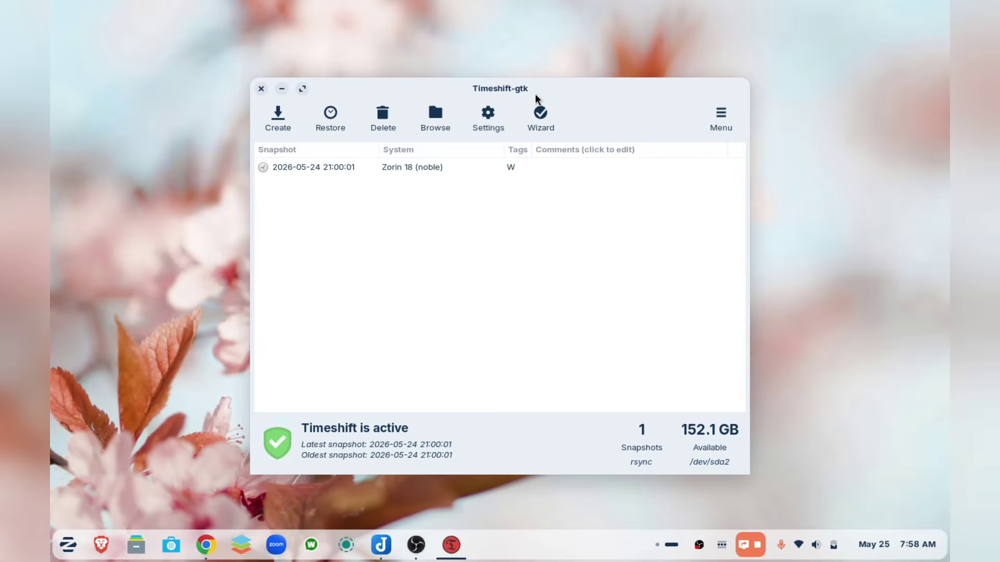
left_click_drag(537, 98, 511, 71)
left_click(334, 144)
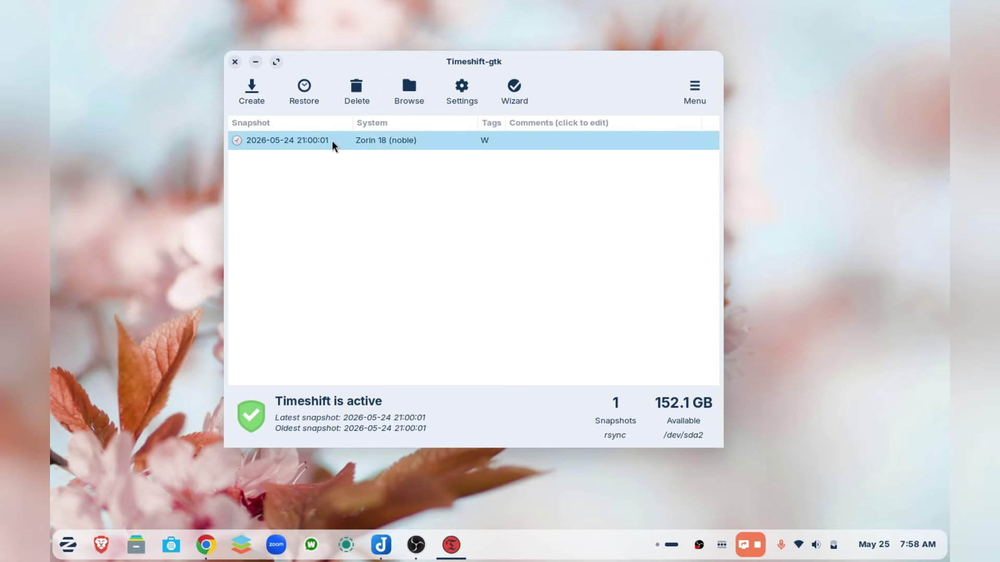
left_click(252, 88)
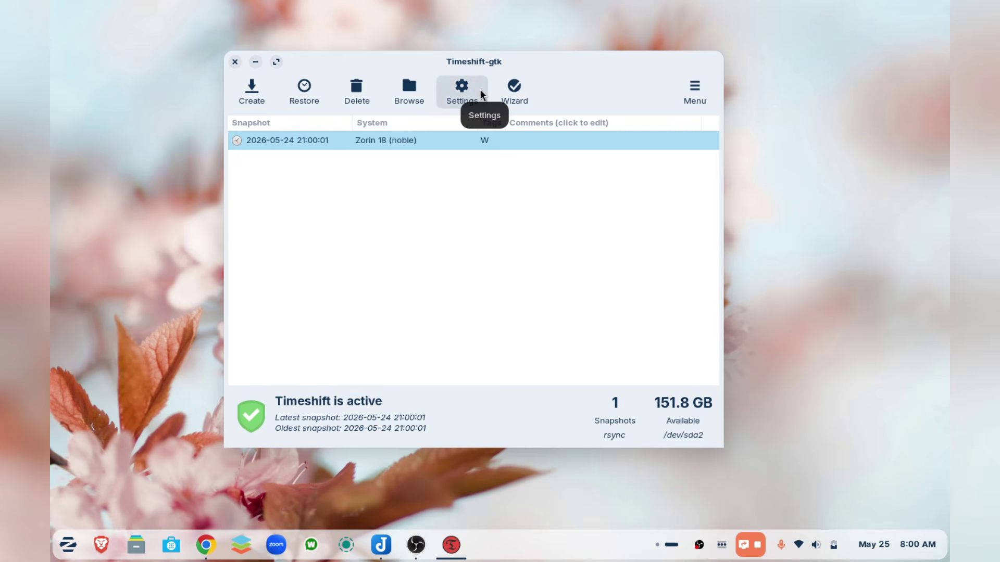
- Open Timeshift settings and choose the sda2 partition as the snapshot location
left_click(292, 93)
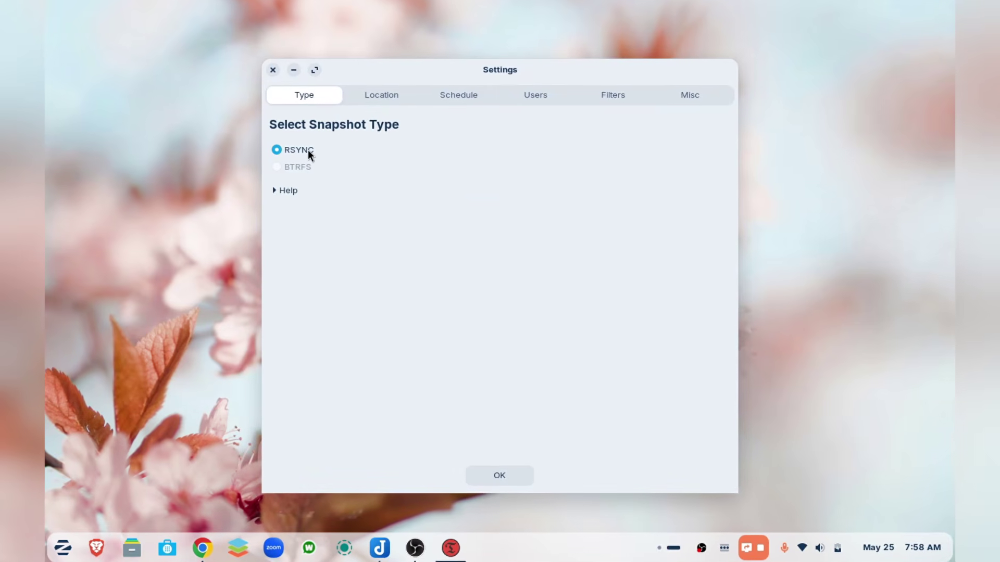
left_click(394, 91)
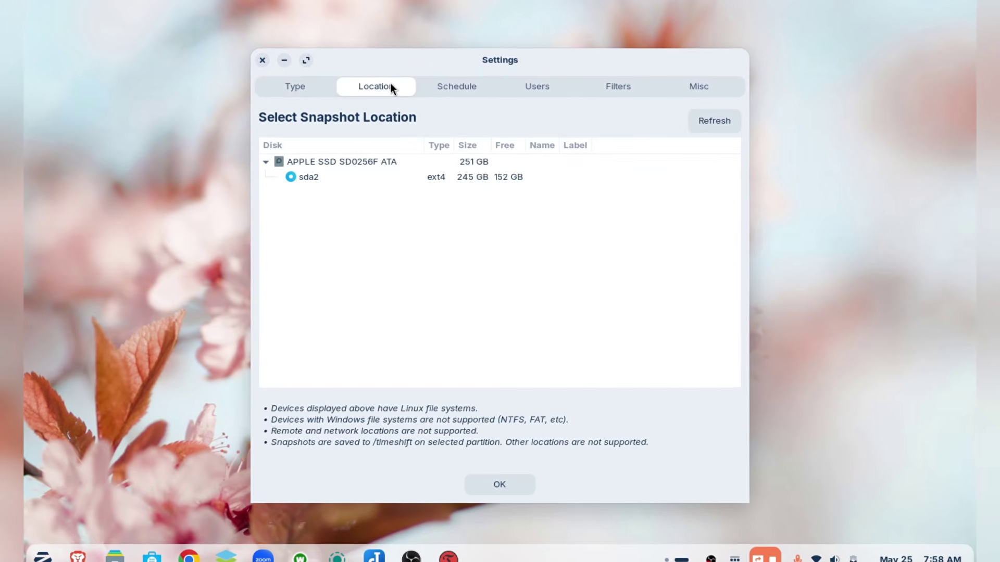
left_click(307, 176)
- Try the boot, monthly and weekly schedule options, ending with weekly on and monthly off
left_click(454, 77)
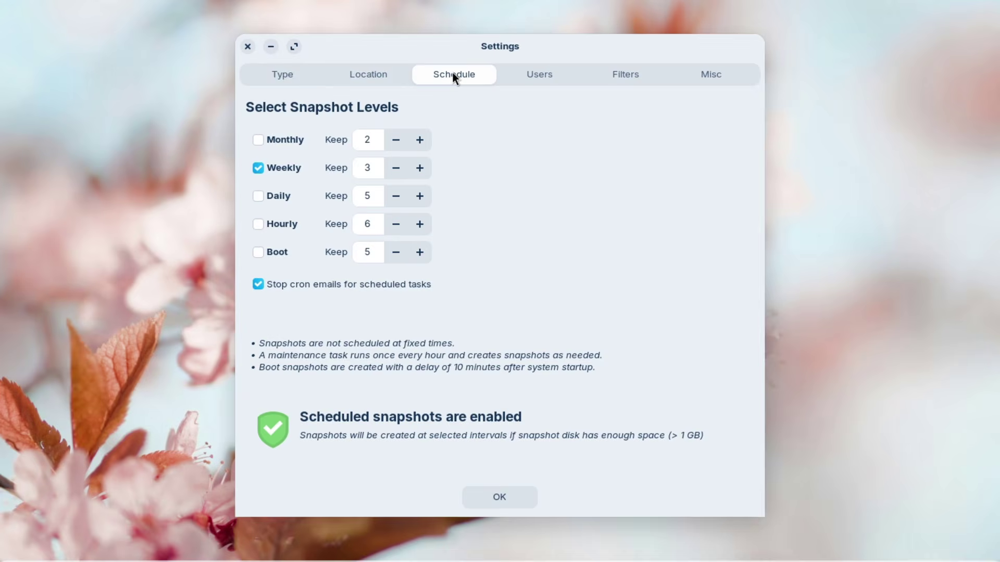
left_click(252, 166)
left_click(245, 163)
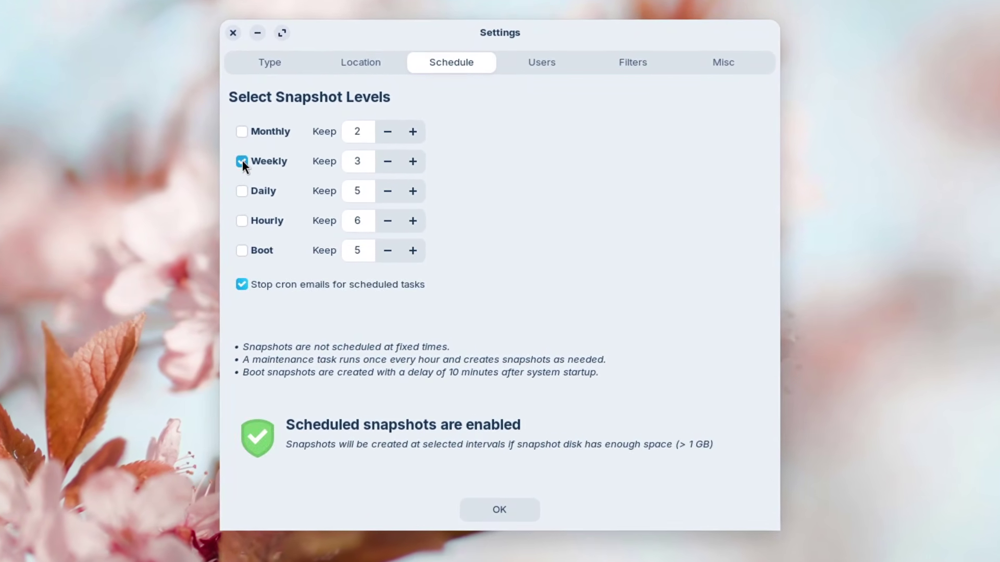
left_click(242, 249)
left_click(236, 127)
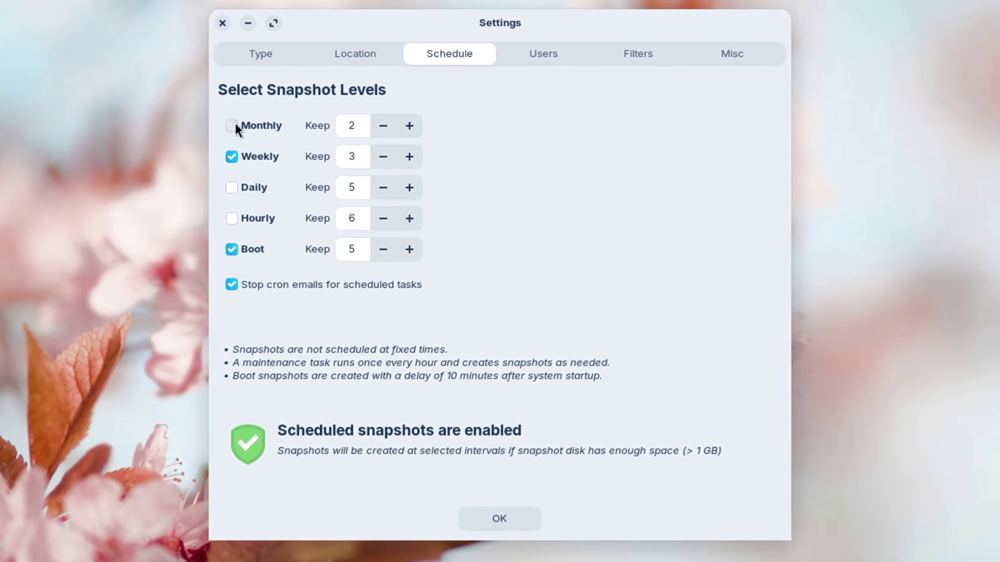
left_click(237, 155)
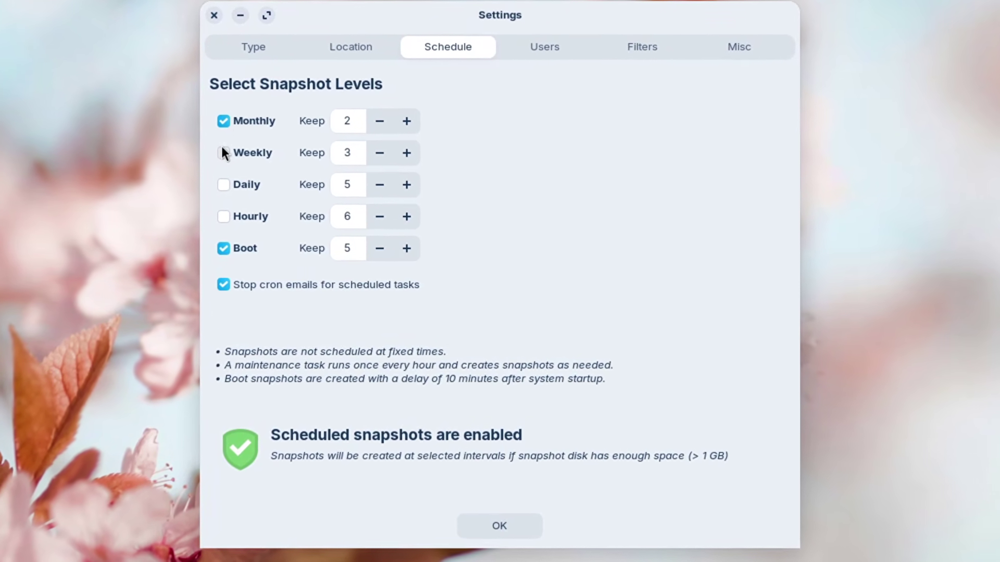
left_click(228, 155)
left_click(227, 123)
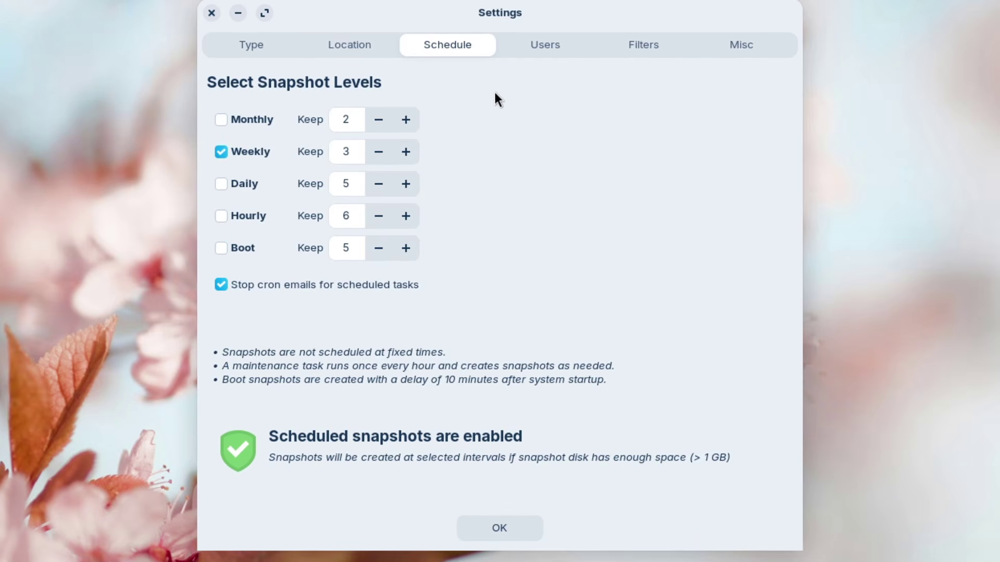
- Review the Users, Filters and Misc tabs, toggling root's hidden files, then minimize Settings
left_click(551, 41)
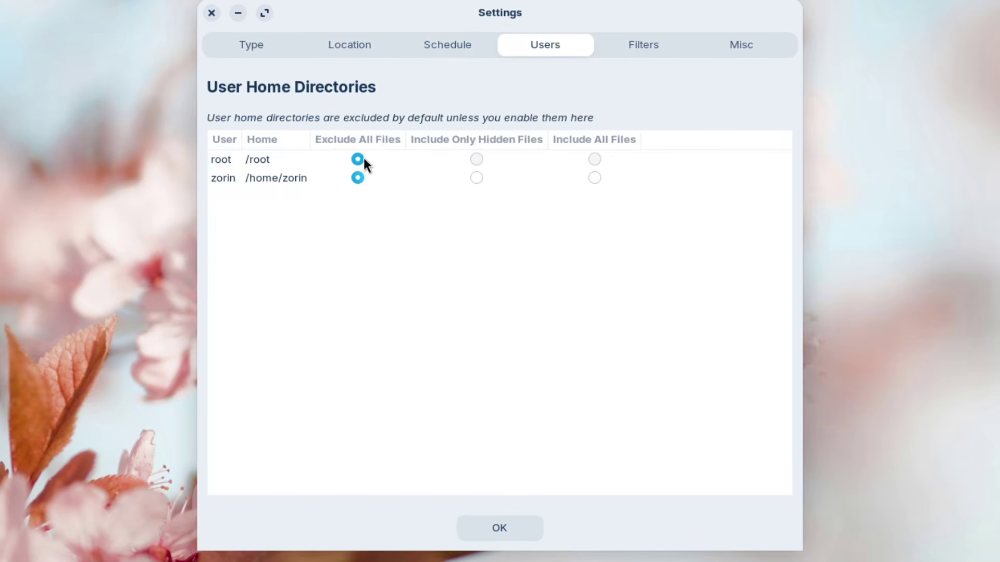
left_click(477, 158)
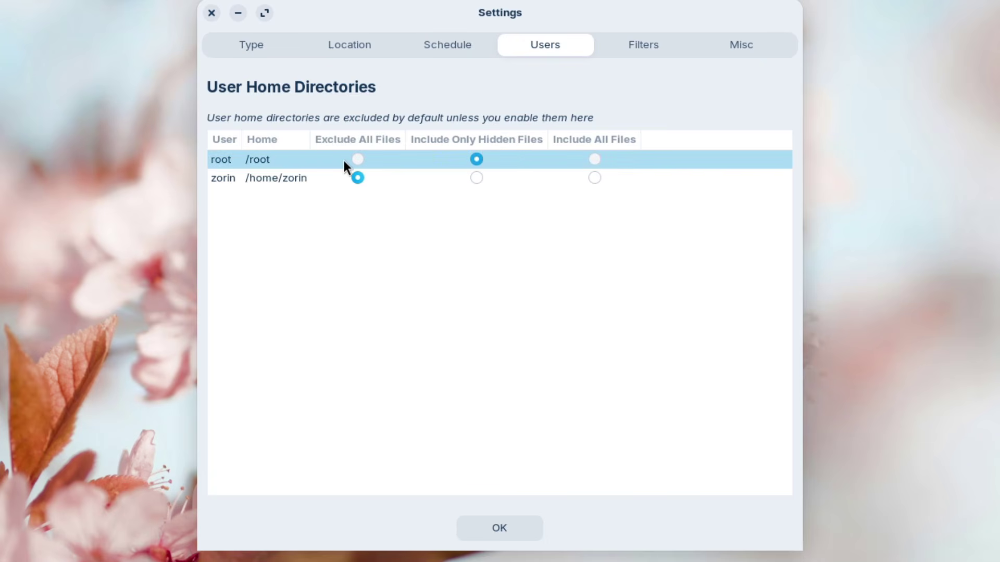
left_click(358, 159)
left_click(640, 40)
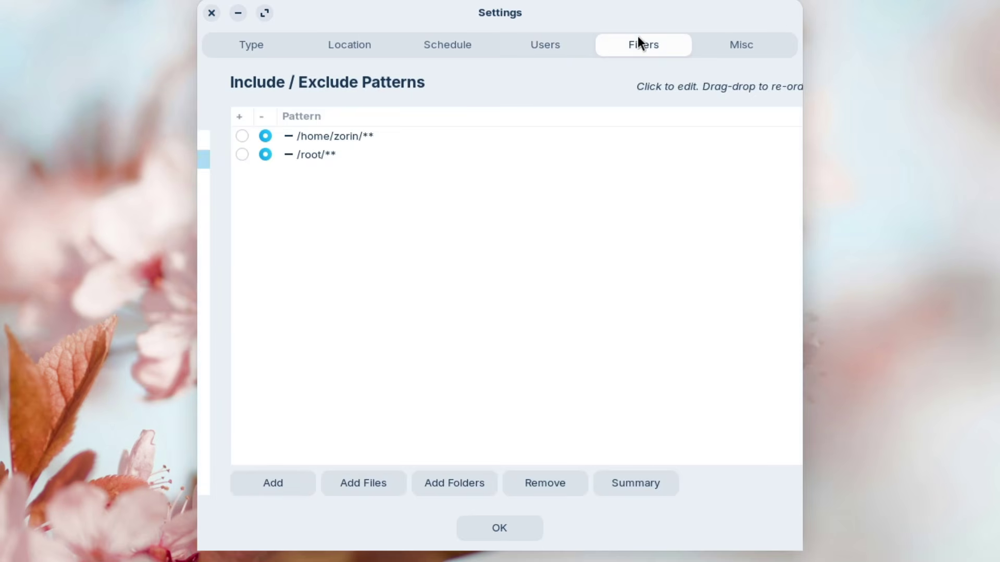
left_click(747, 52)
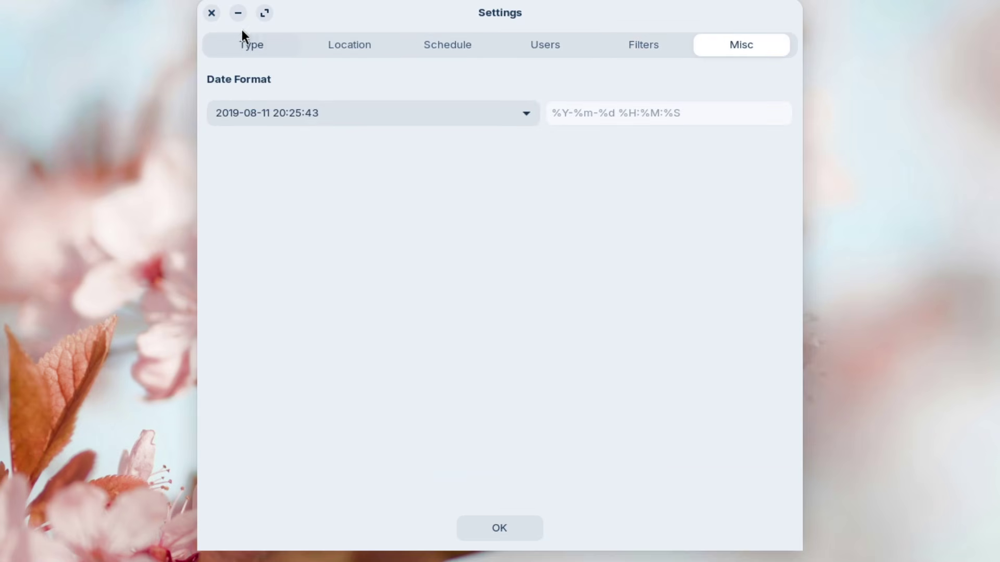
left_click(242, 9)
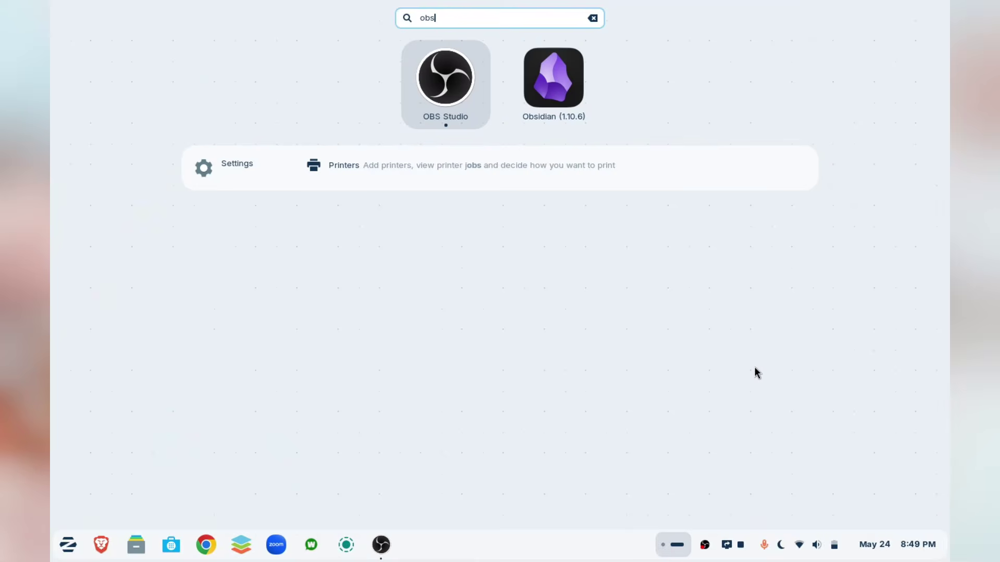
- Open the Obsidian Vault folder as a vault and open the B.A. vs B.Sc. Mathematics note
type("id")
key("Return")
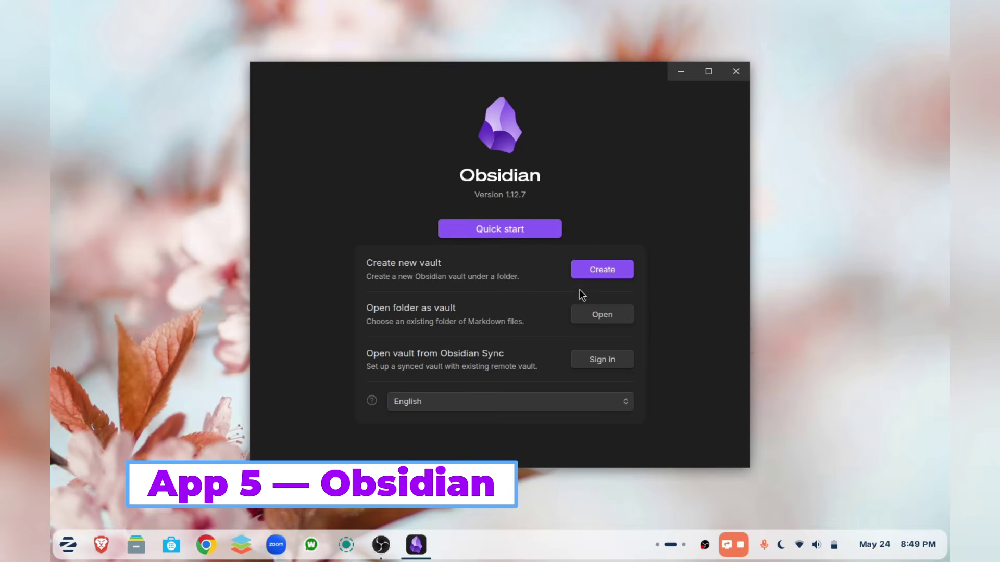
left_click(604, 315)
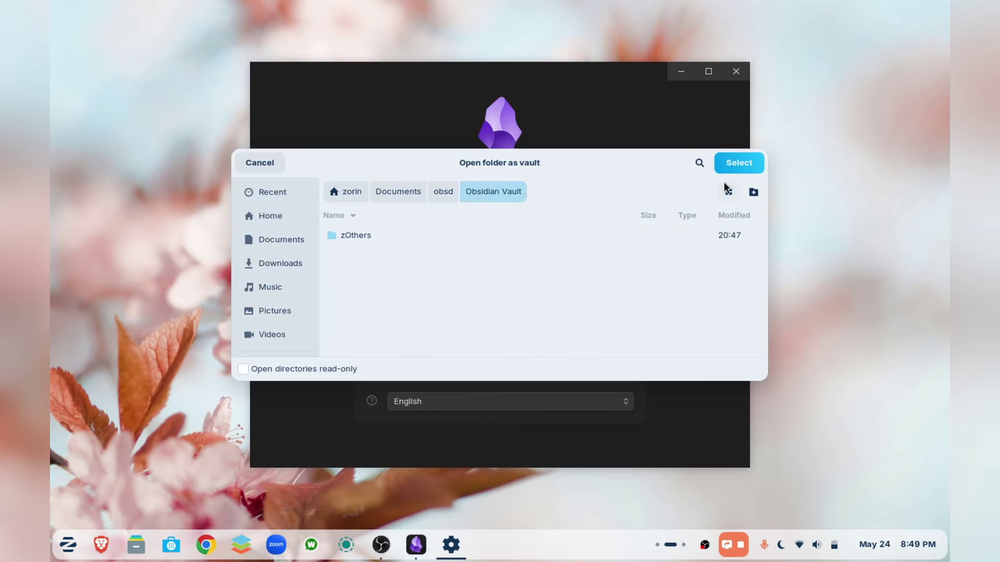
left_click(737, 165)
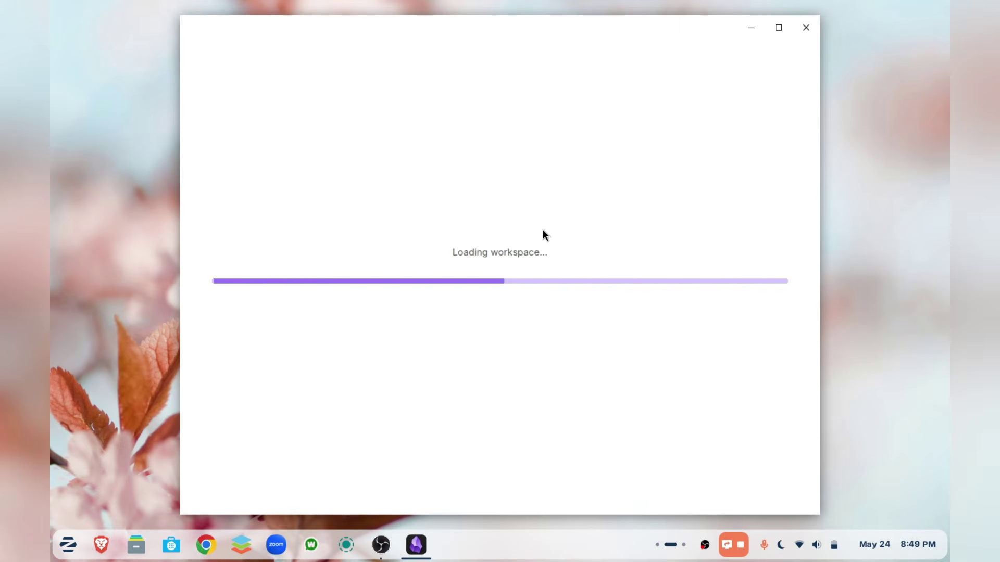
left_click(245, 76)
left_click(263, 94)
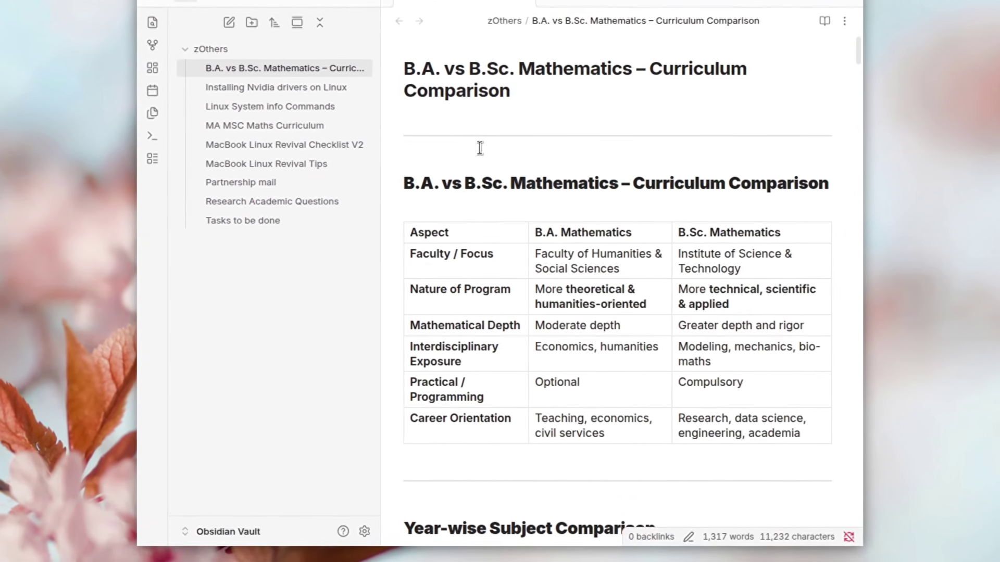
- Read through the Installing Nvidia drivers, MacBook Linux Revival Tips and Research Academic Questions notes
scroll(480, 148, "down", 20)
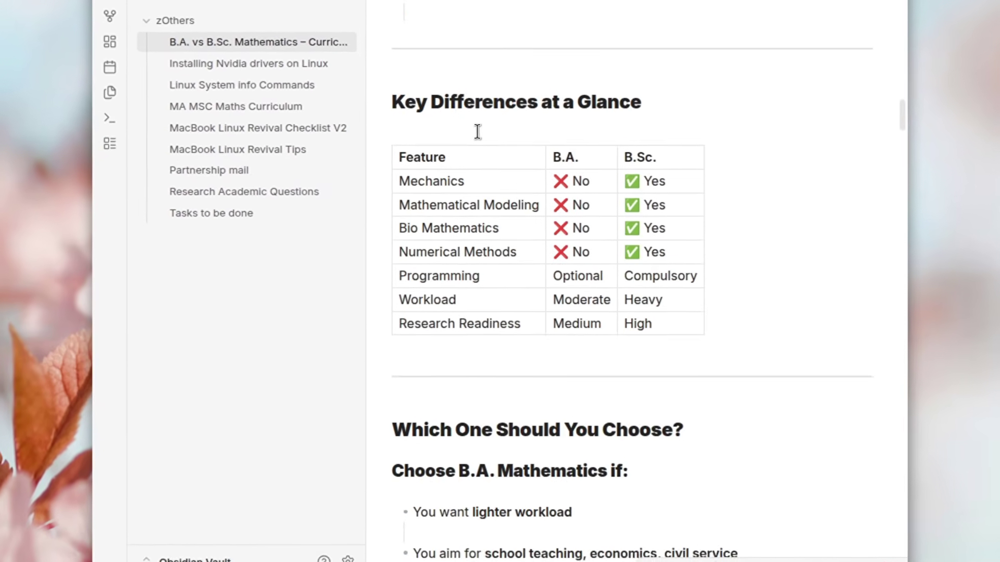
left_click(218, 73)
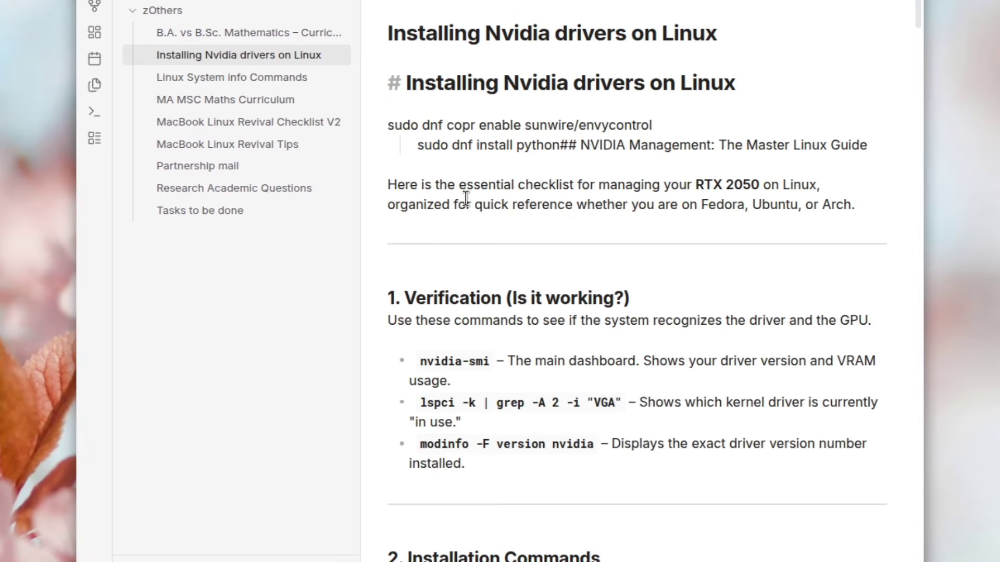
scroll(465, 198, "down", 10)
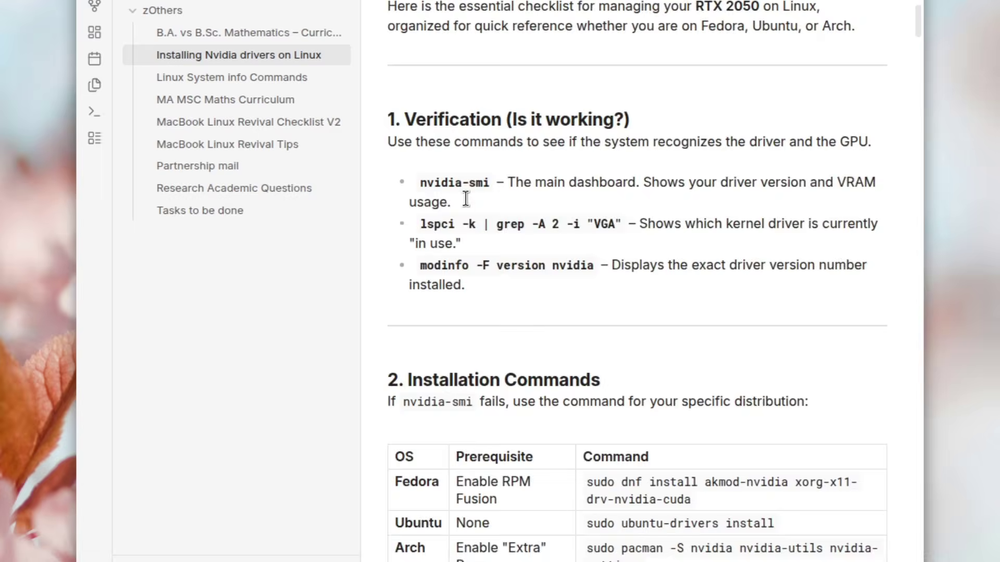
scroll(466, 198, "up", 10)
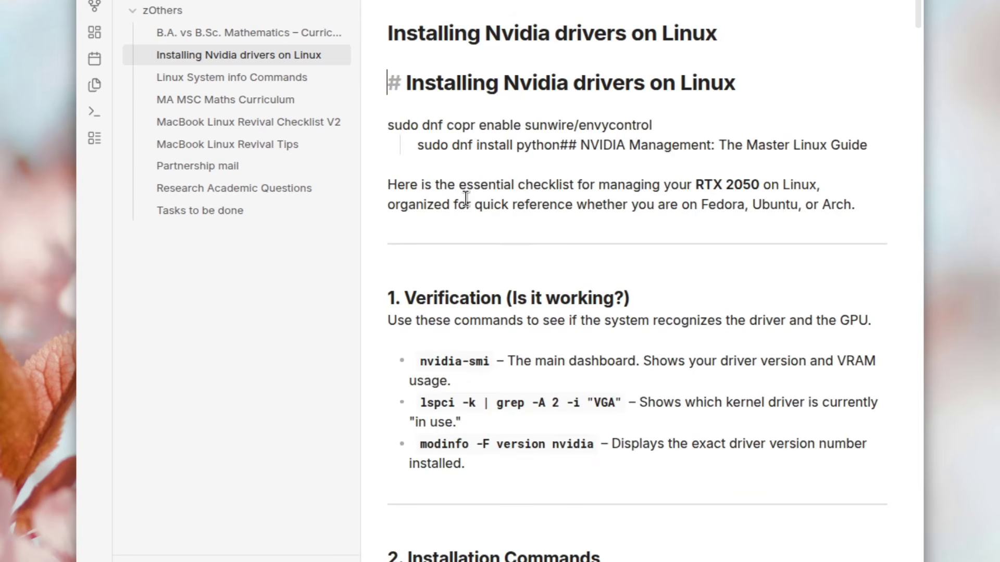
left_click(262, 147)
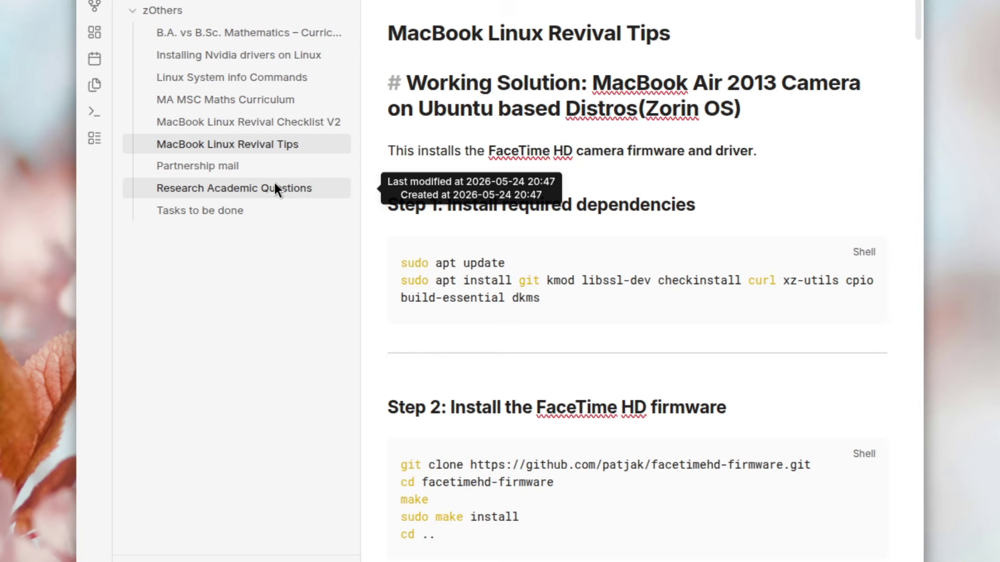
left_click(275, 186)
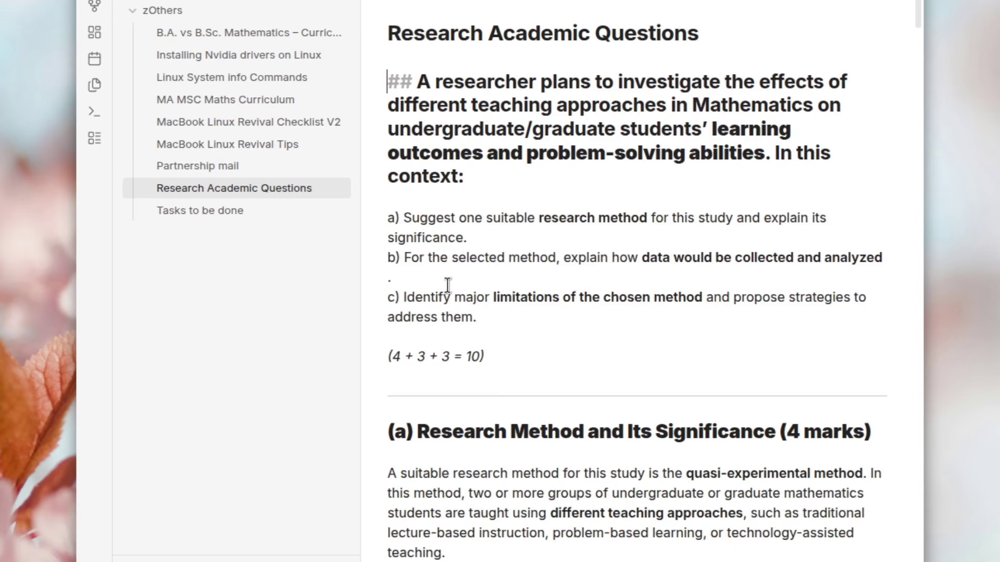
scroll(448, 285, "down", 1)
scroll(448, 285, "down", 3)
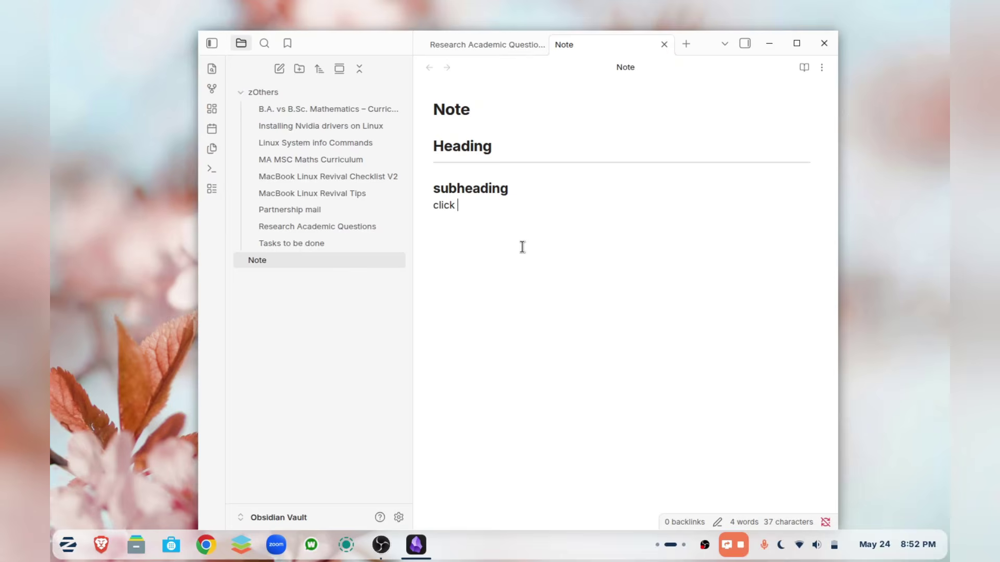
- Turn the word 'this' into a link to the Research Academic Questions note
type("this")
double_click(462, 204)
right_click(462, 204)
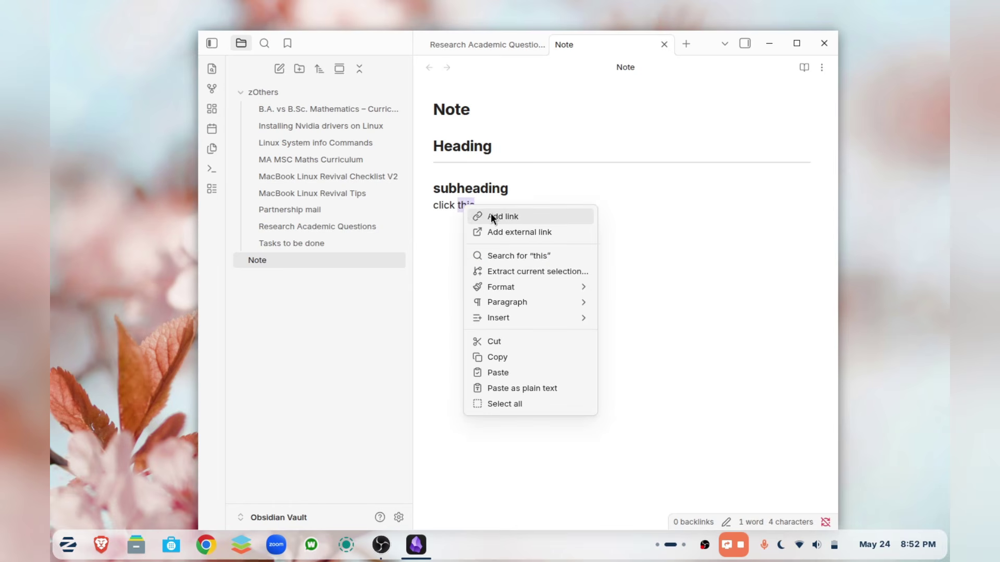
left_click(490, 216)
left_click(540, 319)
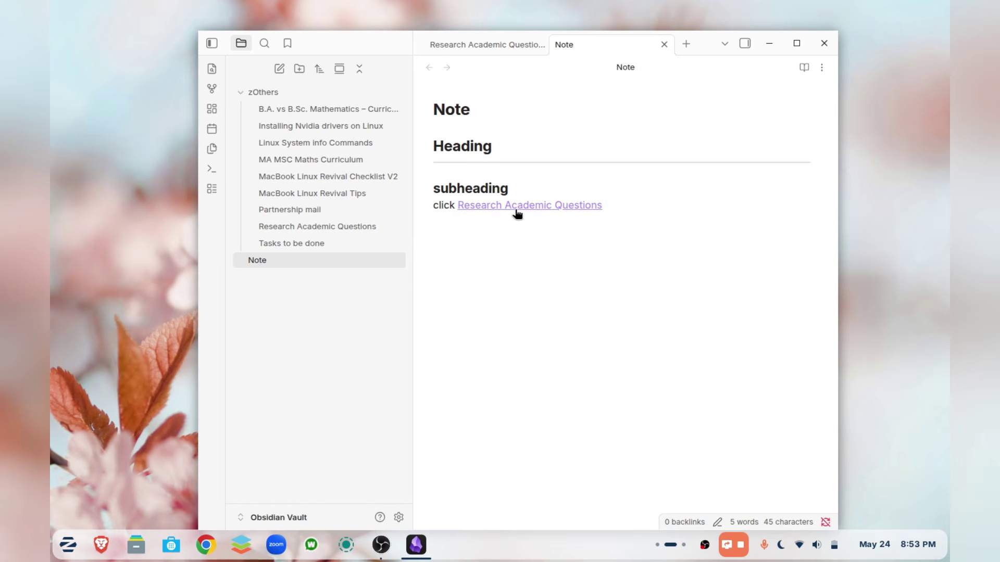
left_click(515, 206)
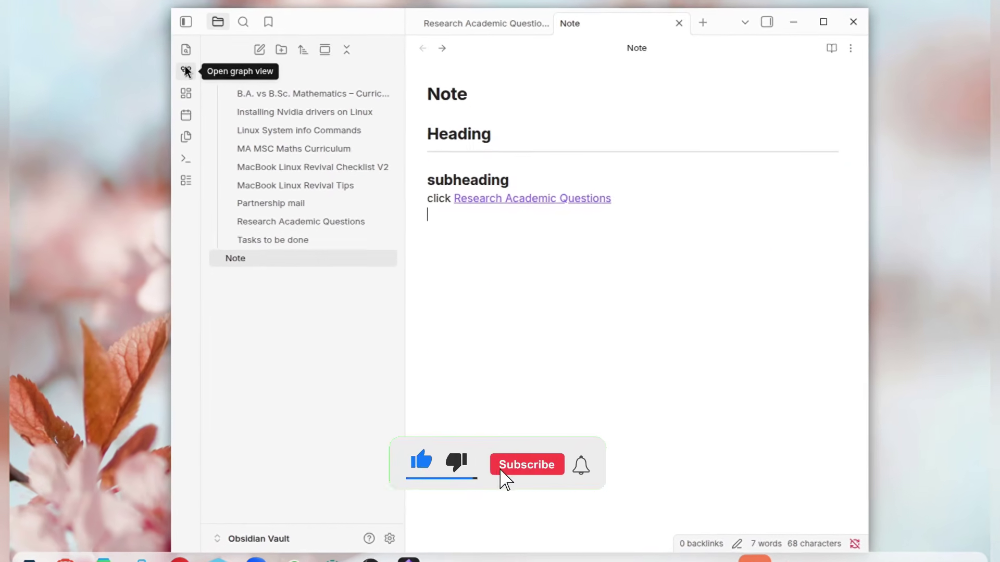
- Show the graph view of linked notes in a maximised Obsidian window
left_click(211, 89)
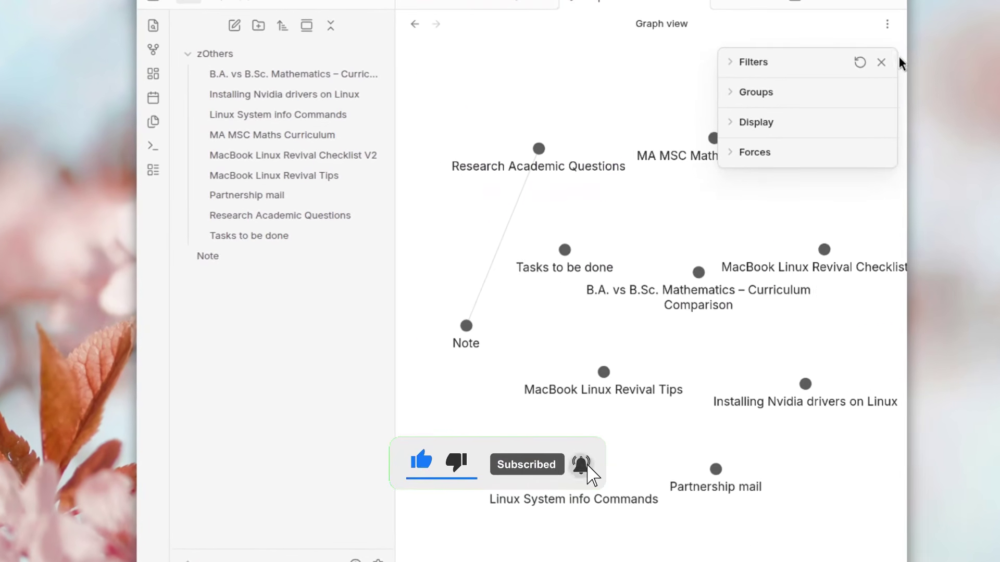
left_click(844, 2)
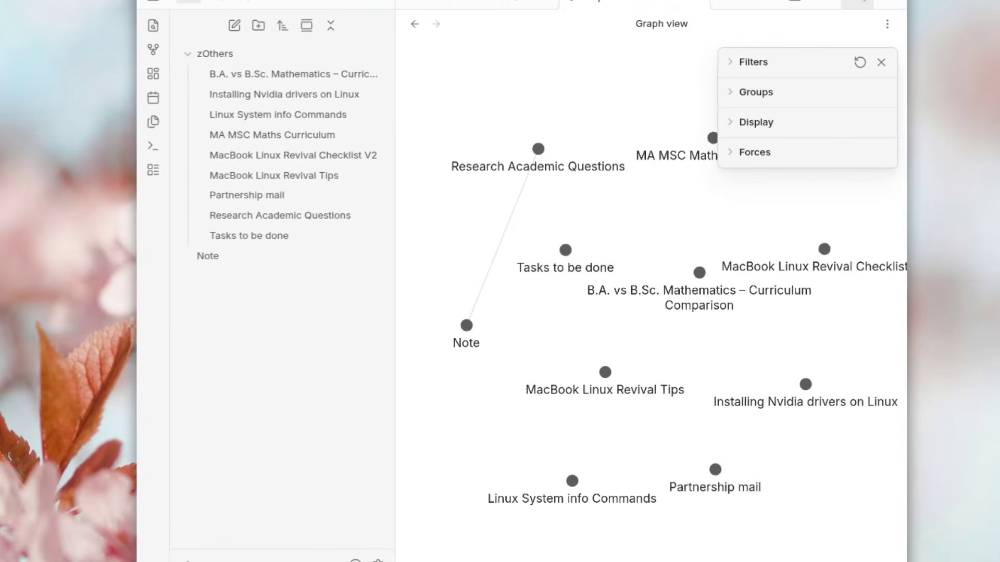
left_click(860, 1)
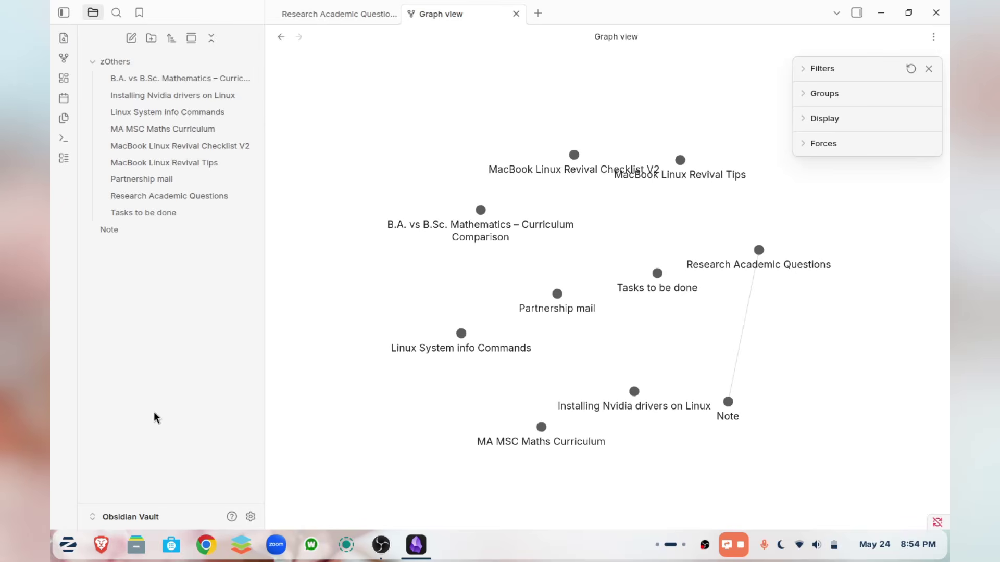
- Turn on community plugins in Settings and view the Advanced Slides plugin's details
left_click(250, 517)
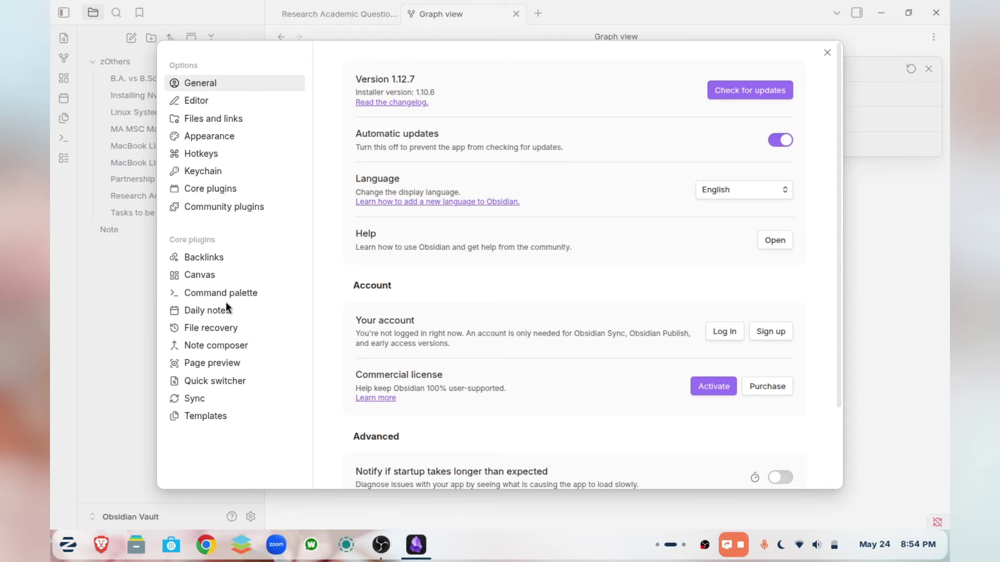
left_click(238, 203)
left_click(407, 394)
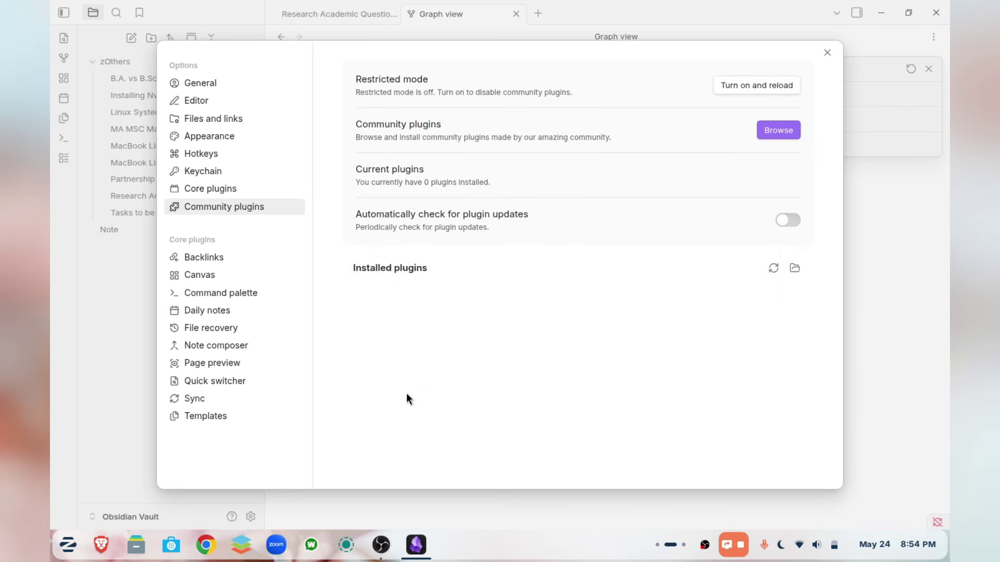
left_click(773, 131)
left_click(478, 207)
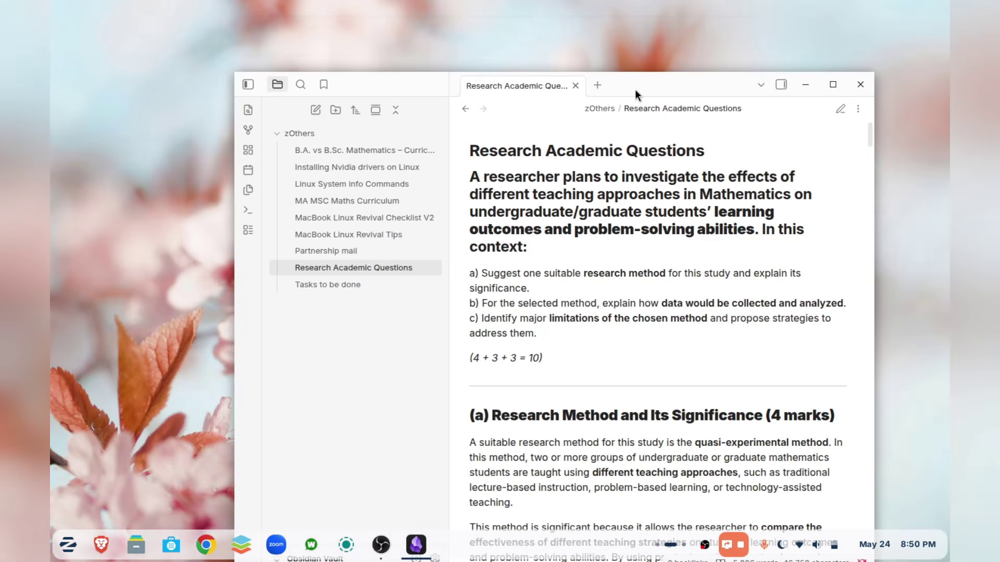
left_click_drag(636, 89, 599, 48)
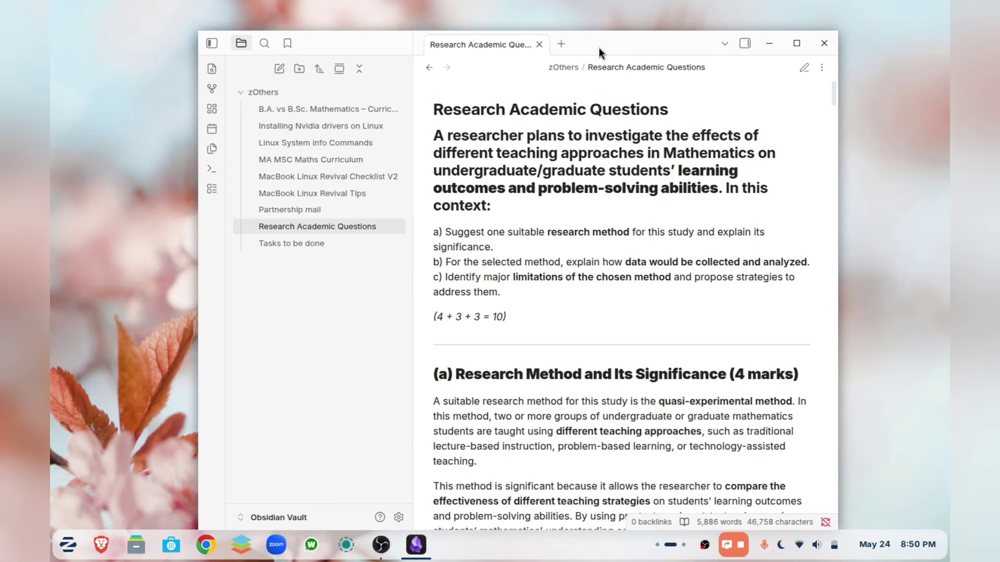
- Create a note titled Note with '## Heading', a '---' rule and '### subheading', then show the graph view
left_click(278, 69)
type("Note")
key("Return")
type("##")
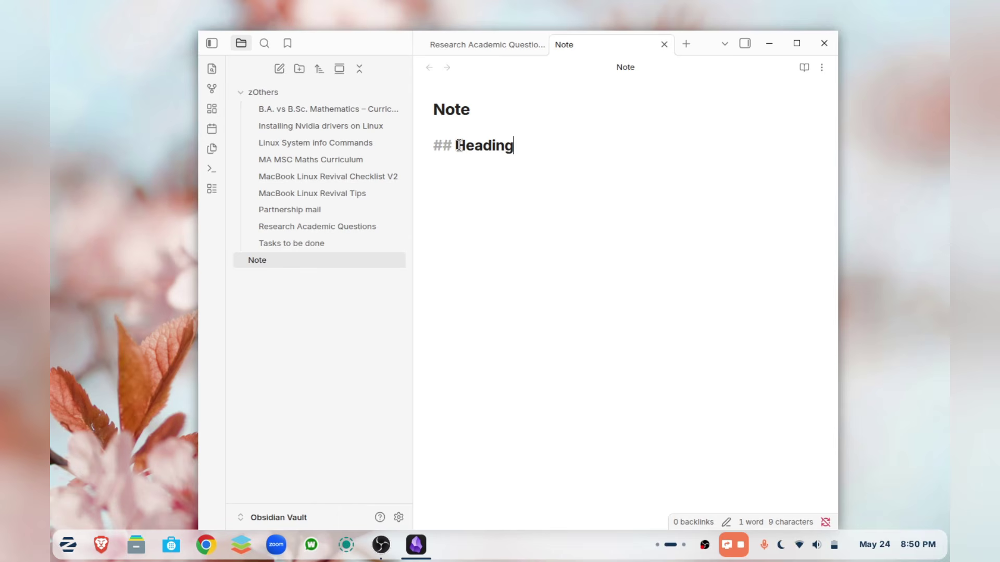
type(" Heading")
key("Return")
type("---")
key("Return")
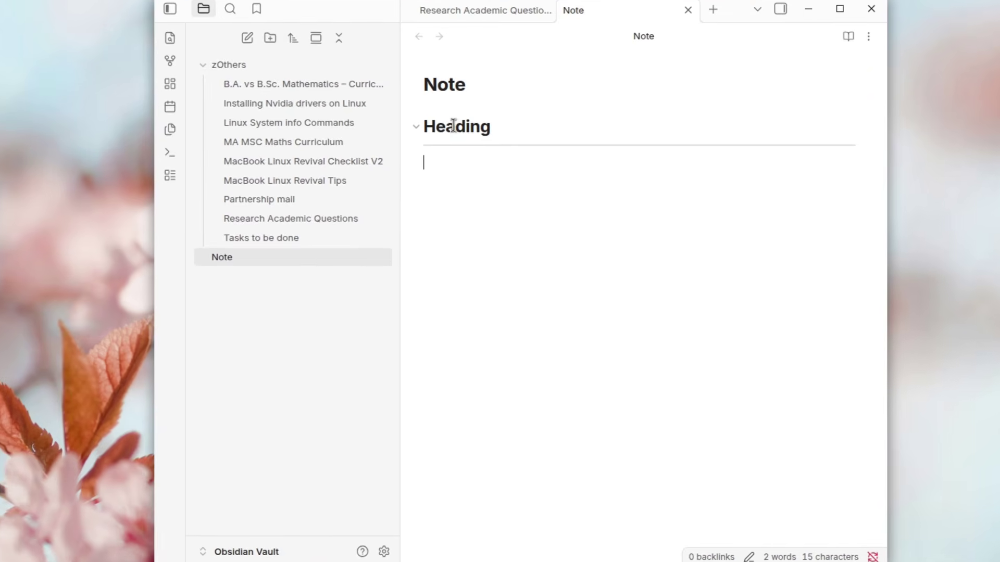
type("### subhea")
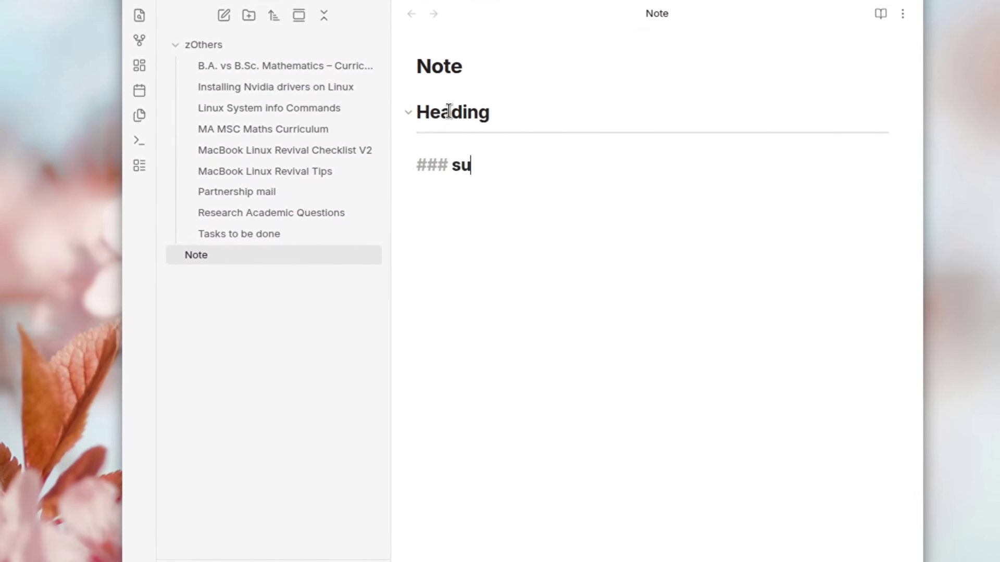
type("din")
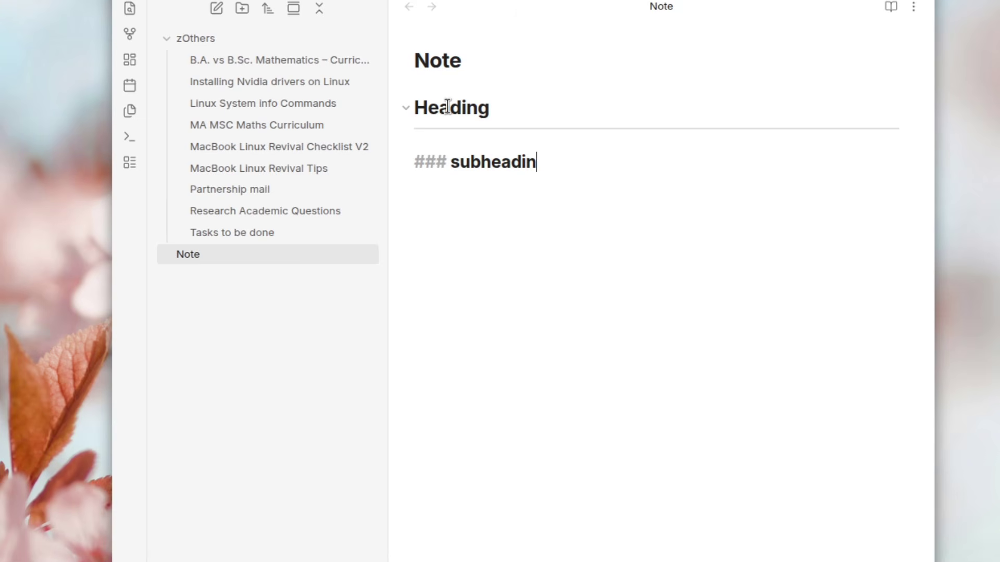
type("g")
key("Return")
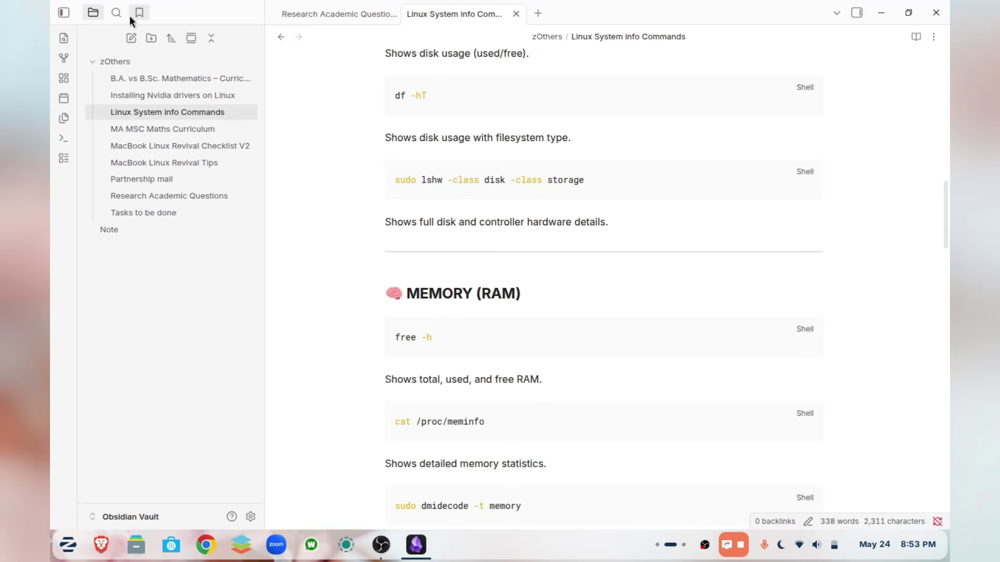
left_click(62, 60)
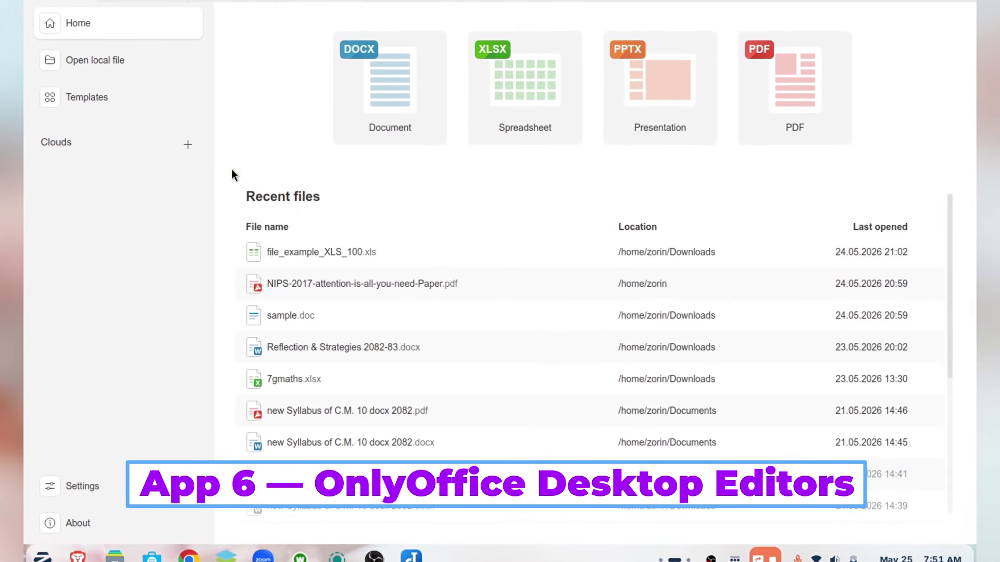
- Browse the template gallery's Documents, Spreadsheets, Presentations and PDFs categories
left_click(115, 63)
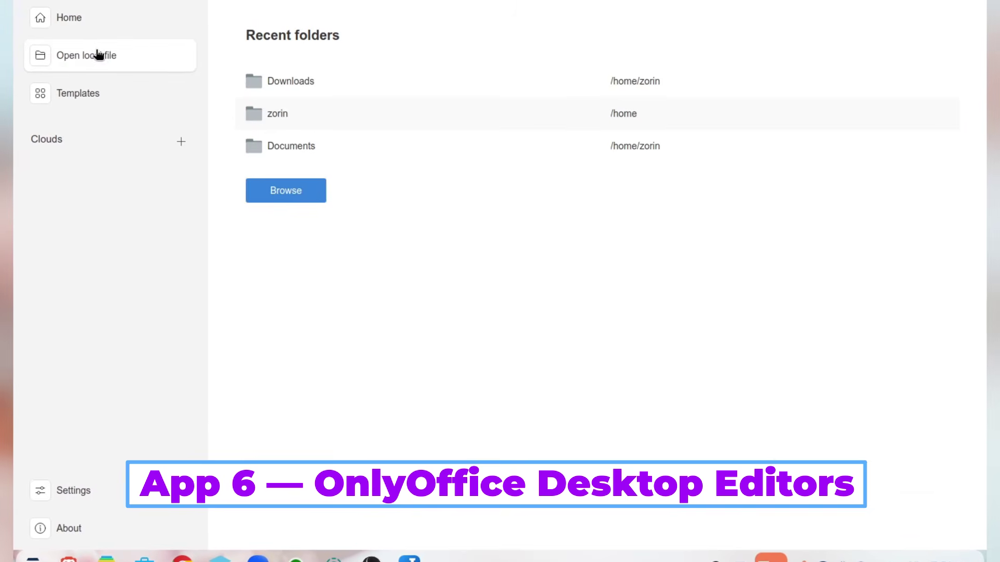
left_click(113, 98)
scroll(430, 275, "down", 15)
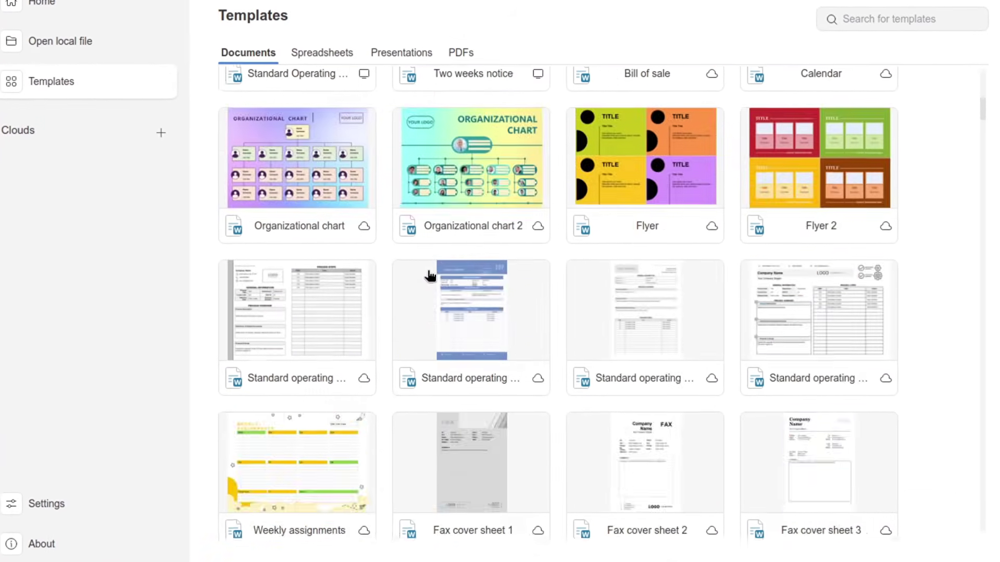
scroll(430, 275, "up", 15)
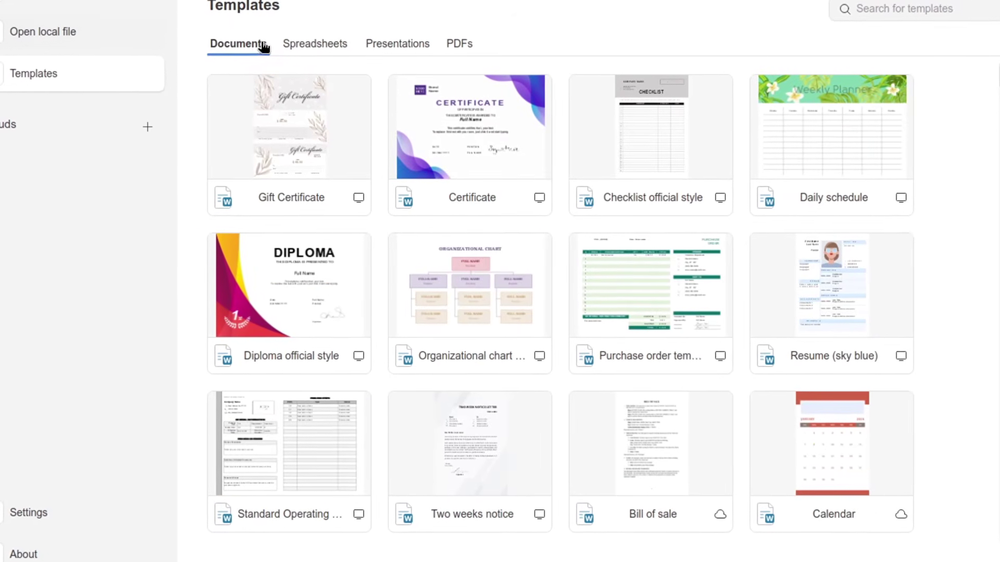
left_click(295, 49)
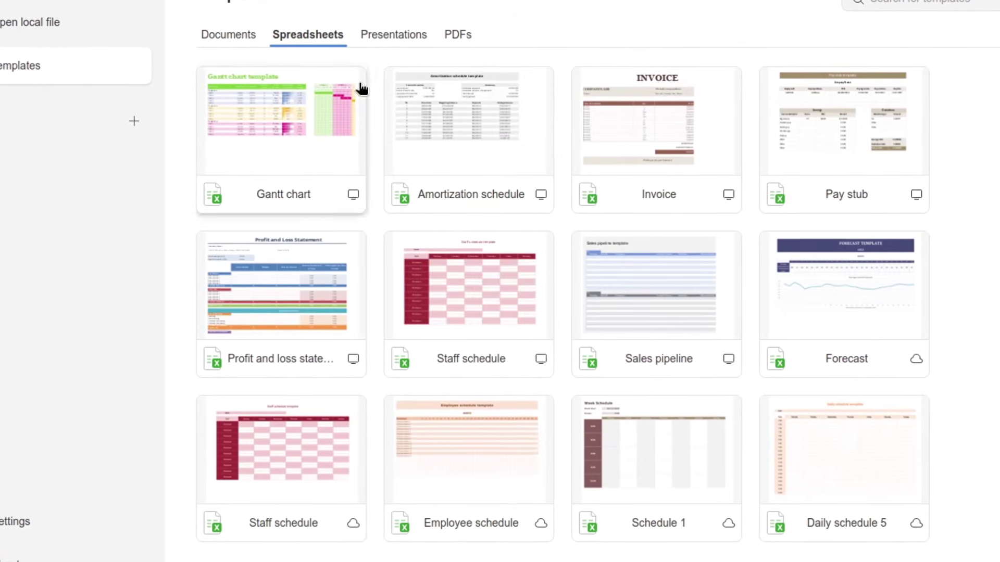
left_click(399, 39)
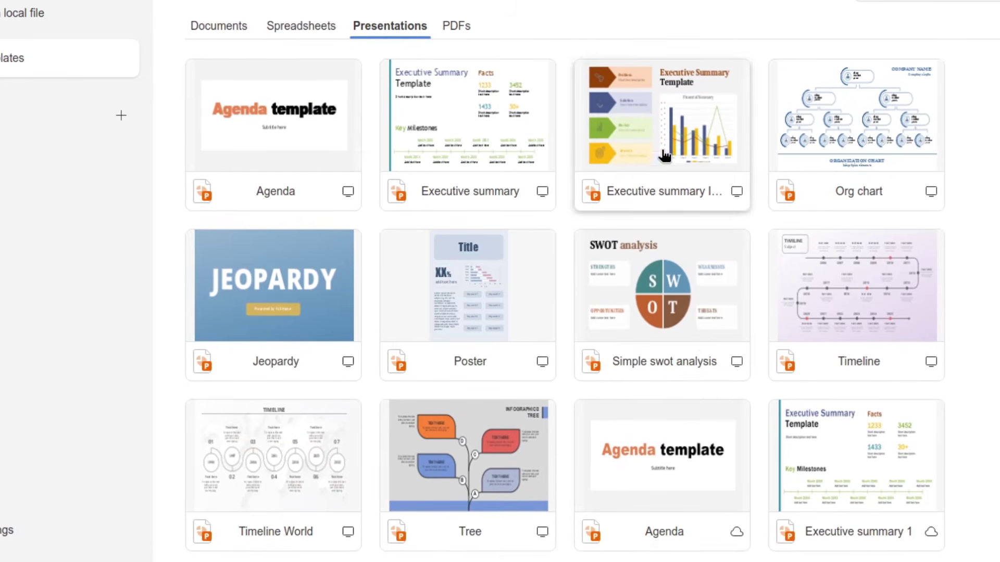
left_click(457, 27)
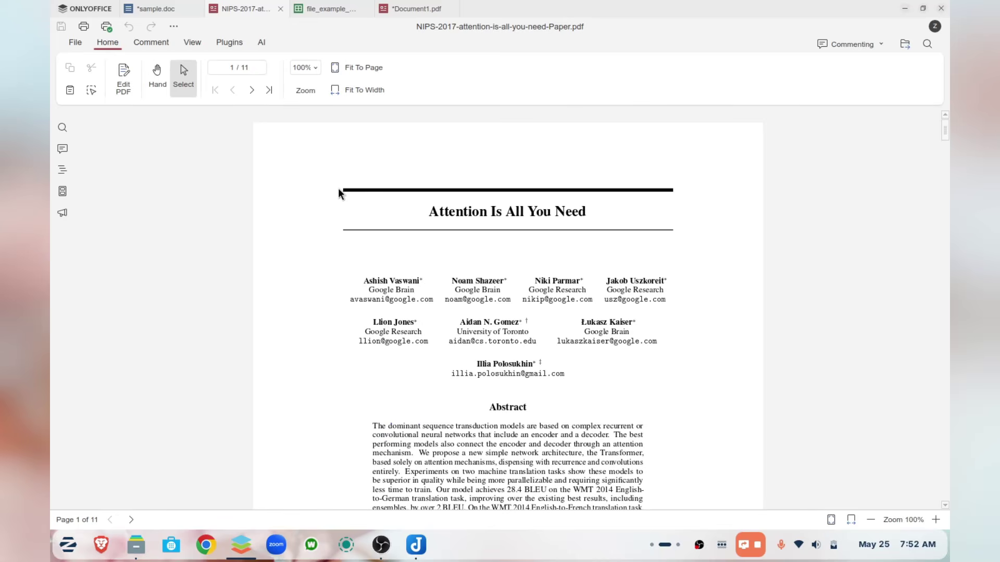
- Scroll the paper, then cycle sample.doc's Draw, Layout, References, Collaboration and Protection tabs
scroll(339, 193, "down", 3)
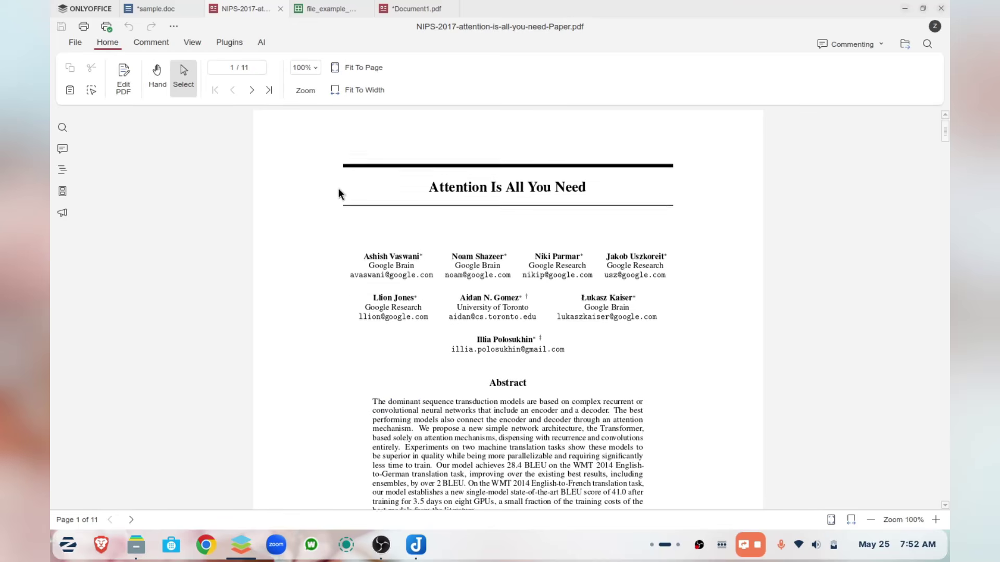
scroll(339, 193, "down", 7)
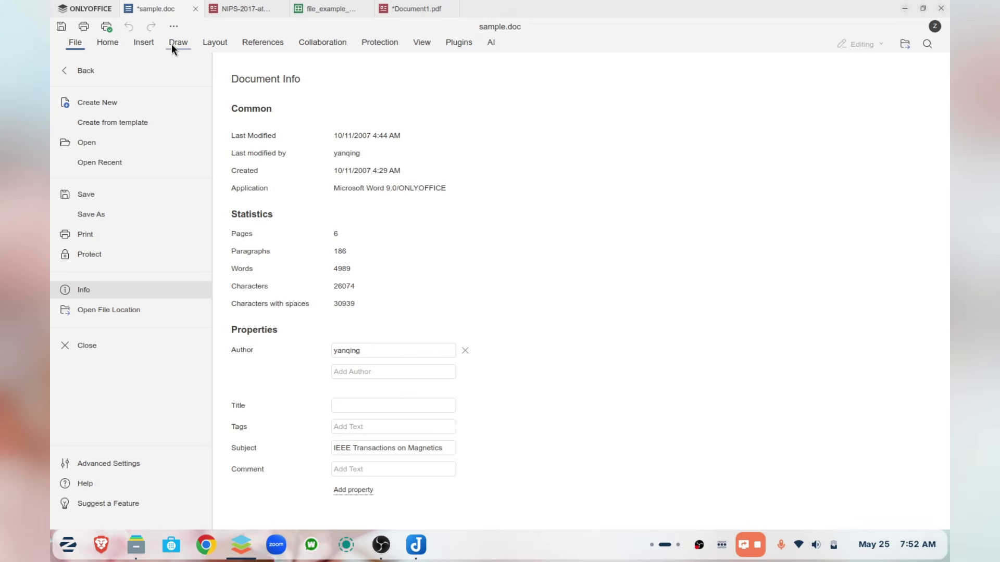
left_click(174, 46)
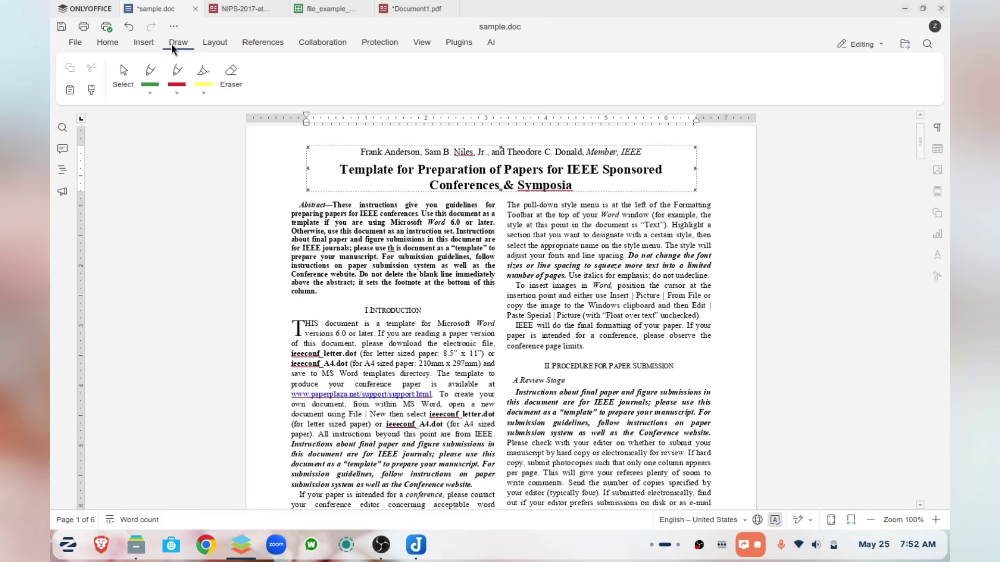
left_click(218, 45)
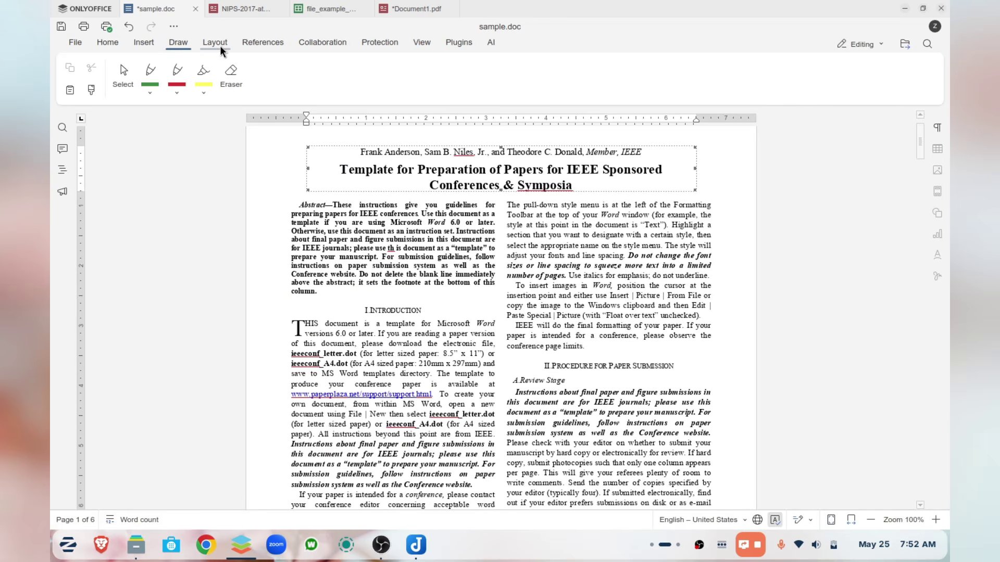
left_click(267, 47)
left_click(325, 51)
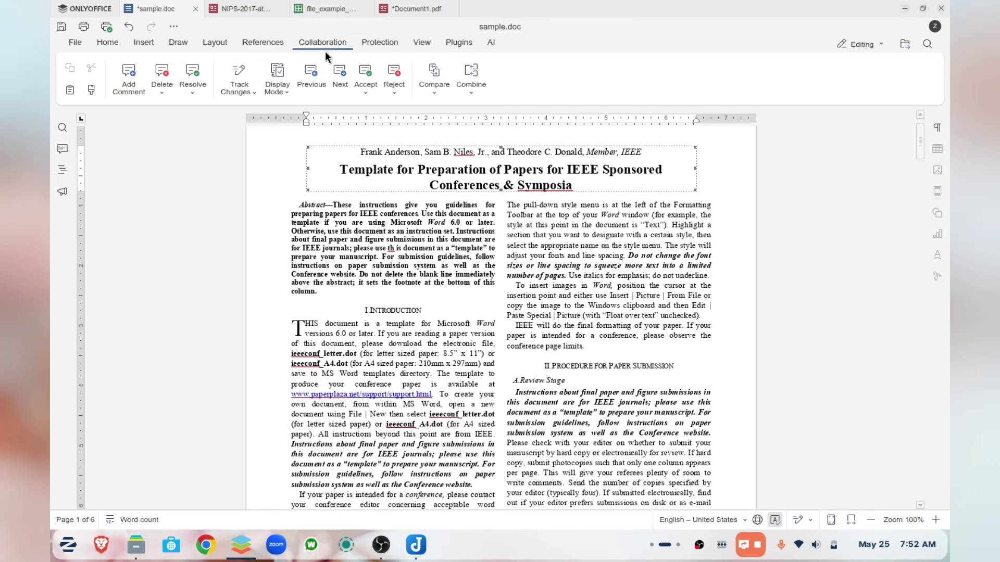
left_click(395, 49)
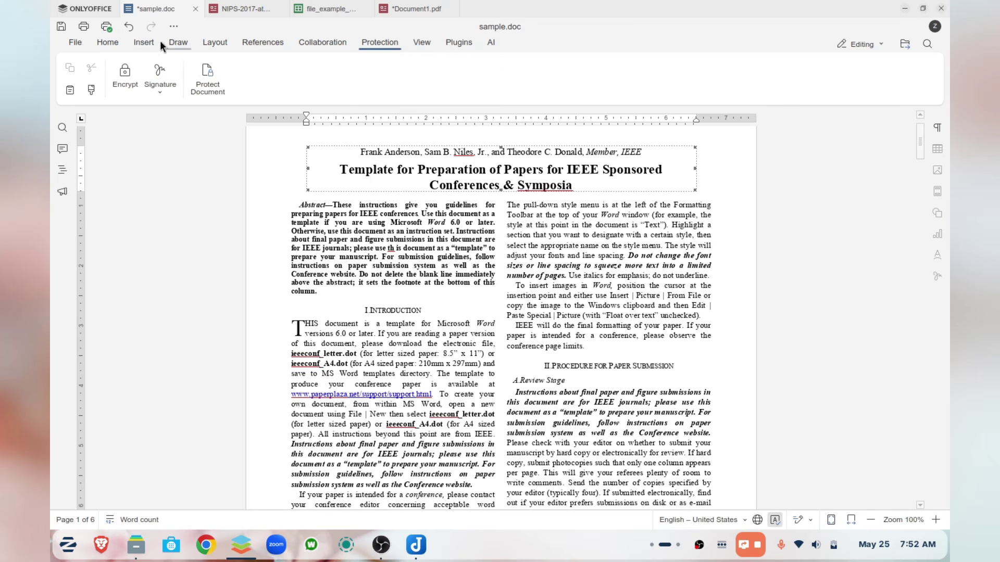
- Select column B in file_example_XLS_100.xls, then list the PDF templates again
left_click(330, 12)
scroll(203, 177, "up", 20)
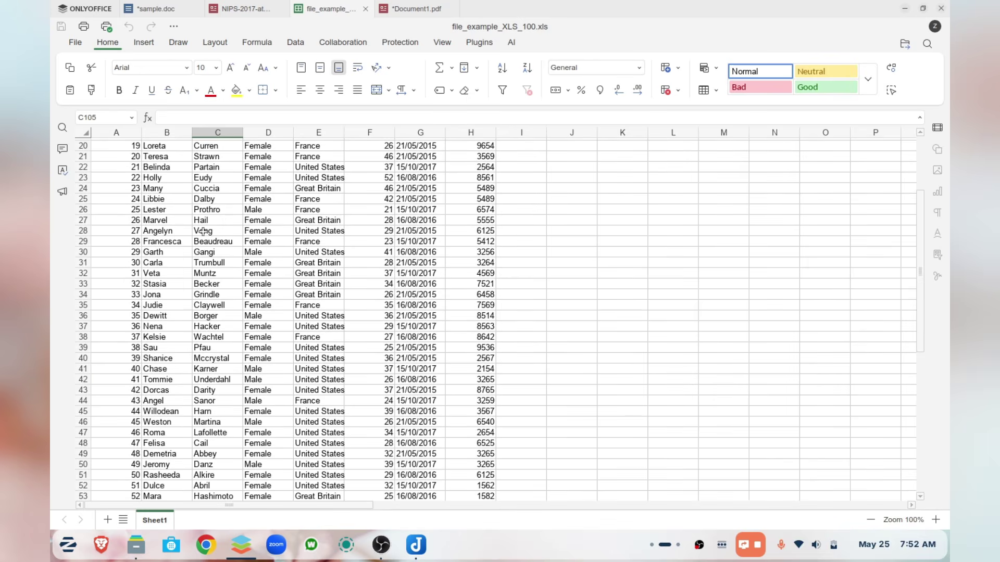
left_click(156, 133)
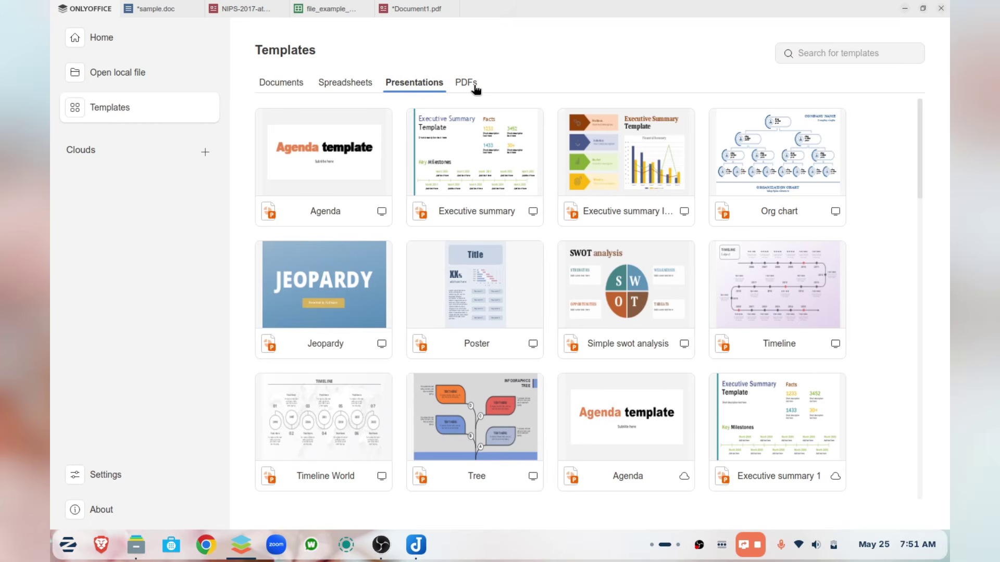
left_click(475, 86)
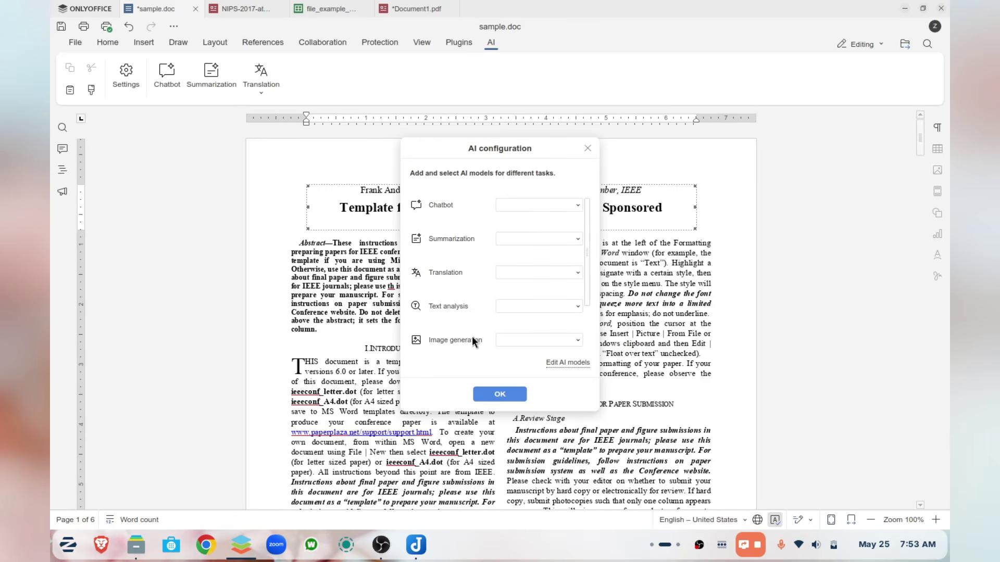
- Choose Add AI Model from the Chatbot dropdown and start entering the model name
left_click(560, 208)
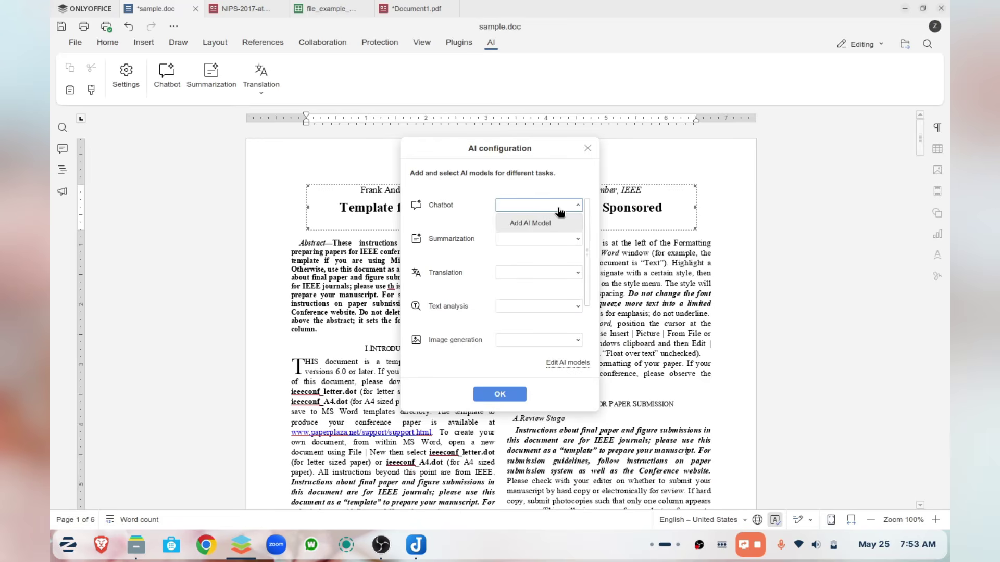
left_click(537, 224)
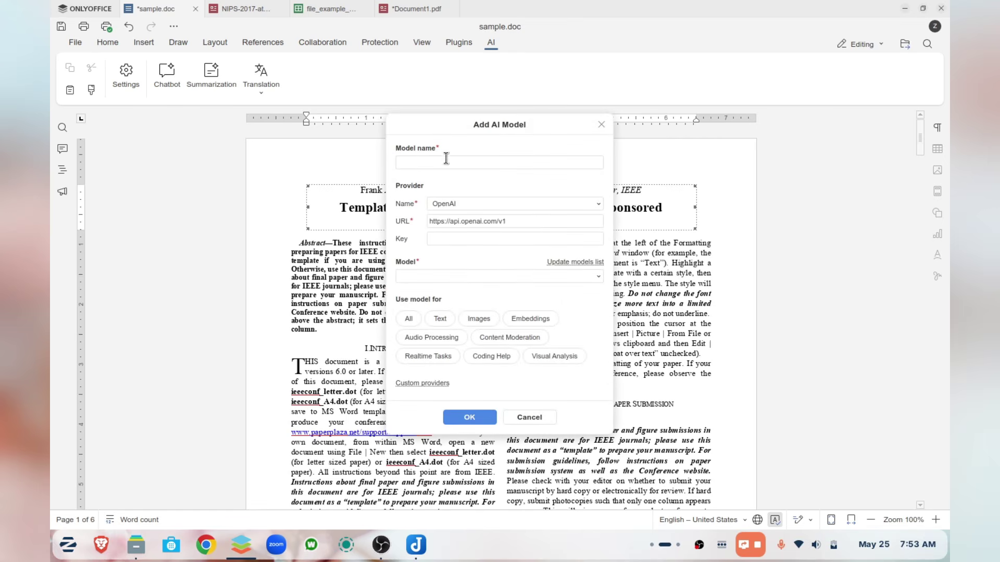
left_click(461, 161)
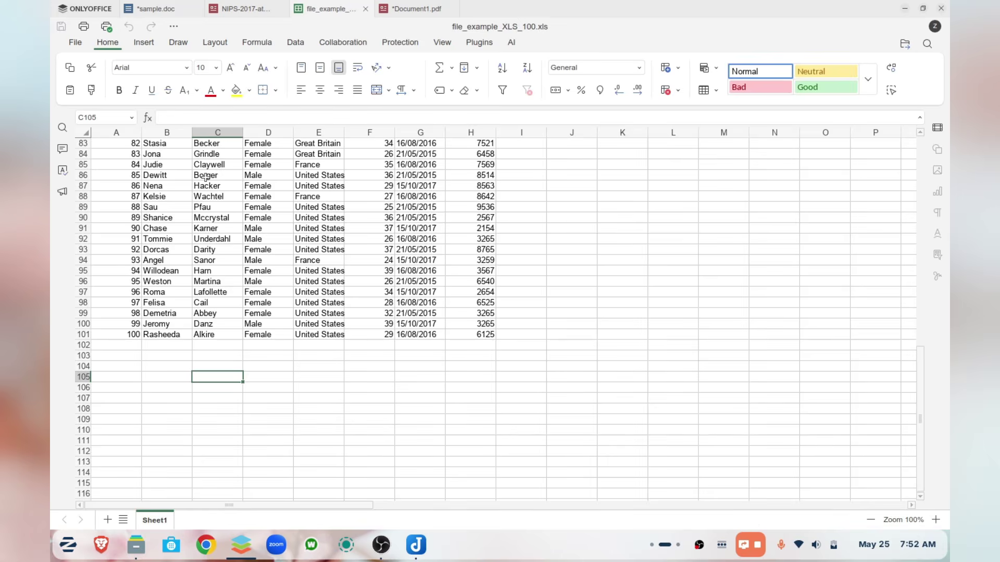
scroll(203, 231, "up", 20)
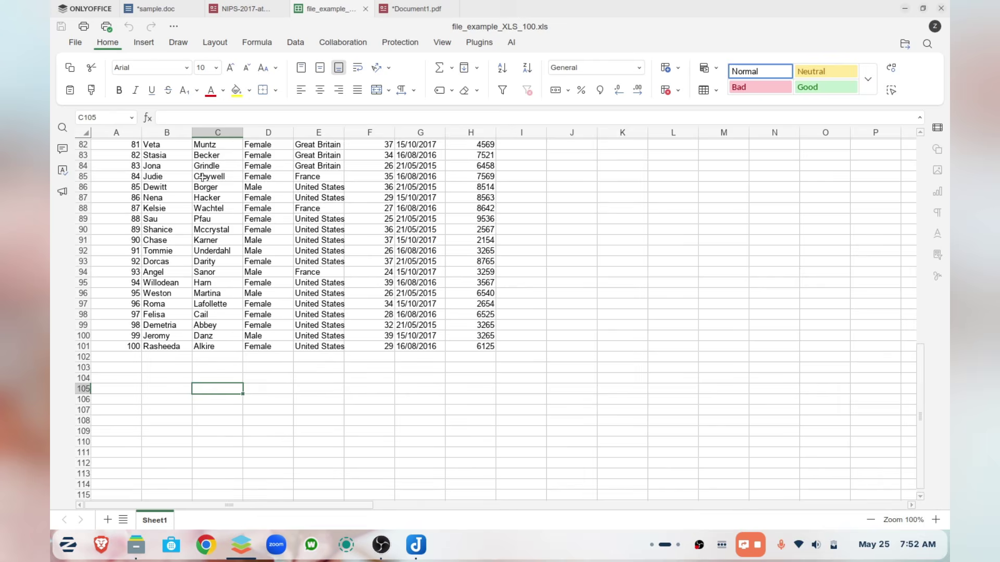
scroll(203, 230, "up", 6)
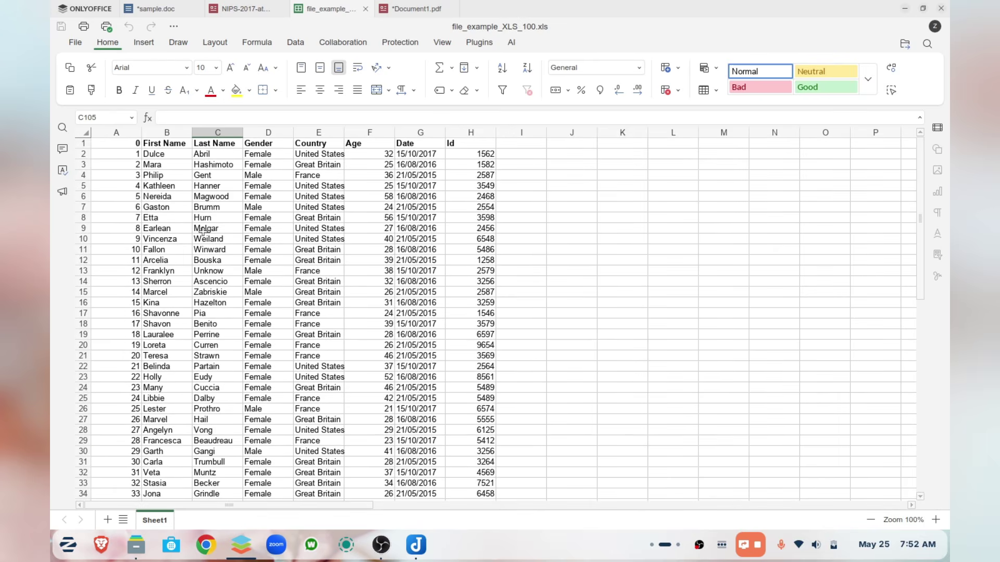
- Select and right-click the First Name (B) and Country (E) column headers
left_click(158, 133)
right_click(171, 134)
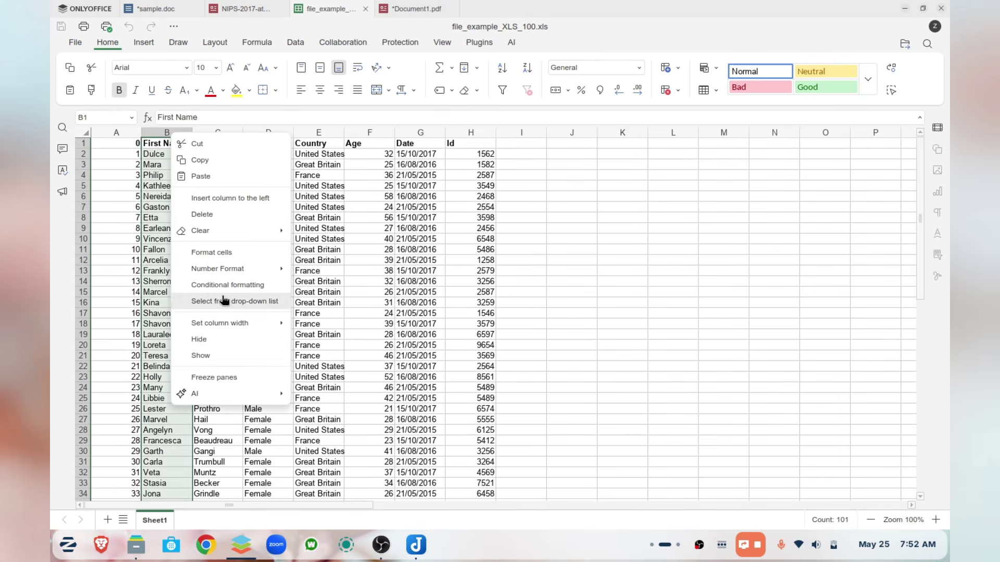
left_click(318, 132)
right_click(322, 134)
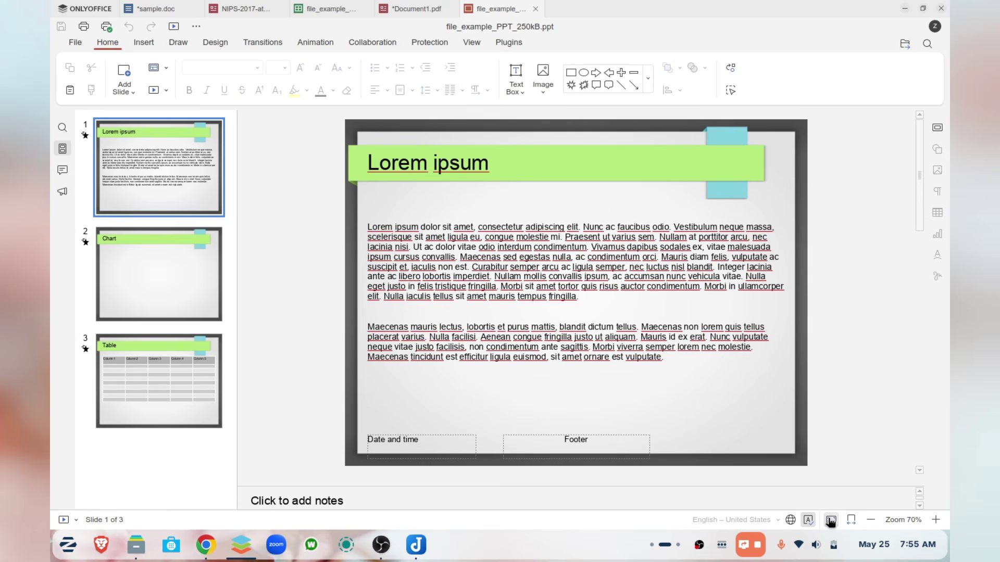
- Start the presentation slideshow and advance two slides past the Lorem ipsum title
left_click(63, 520)
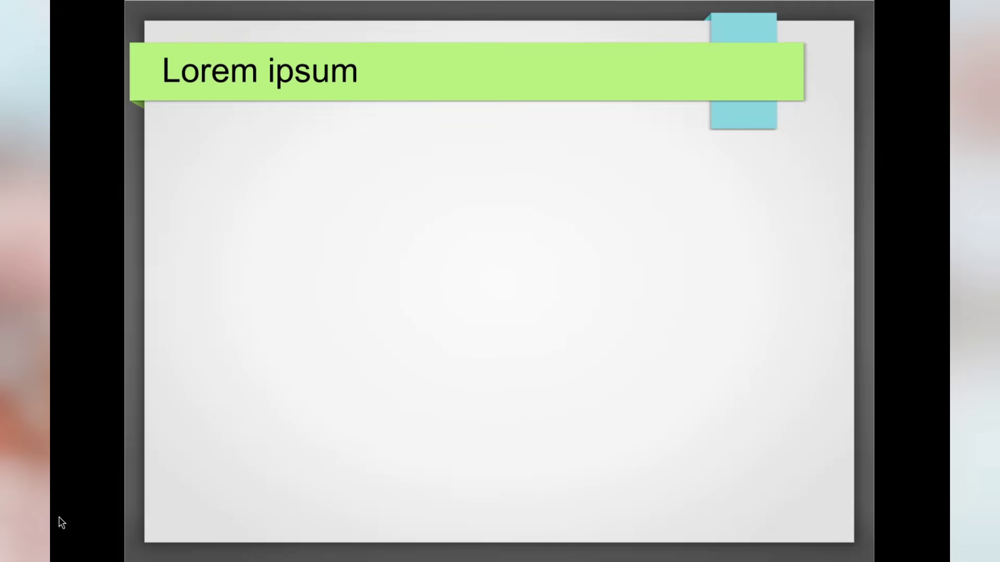
key("Right")
key("Right")
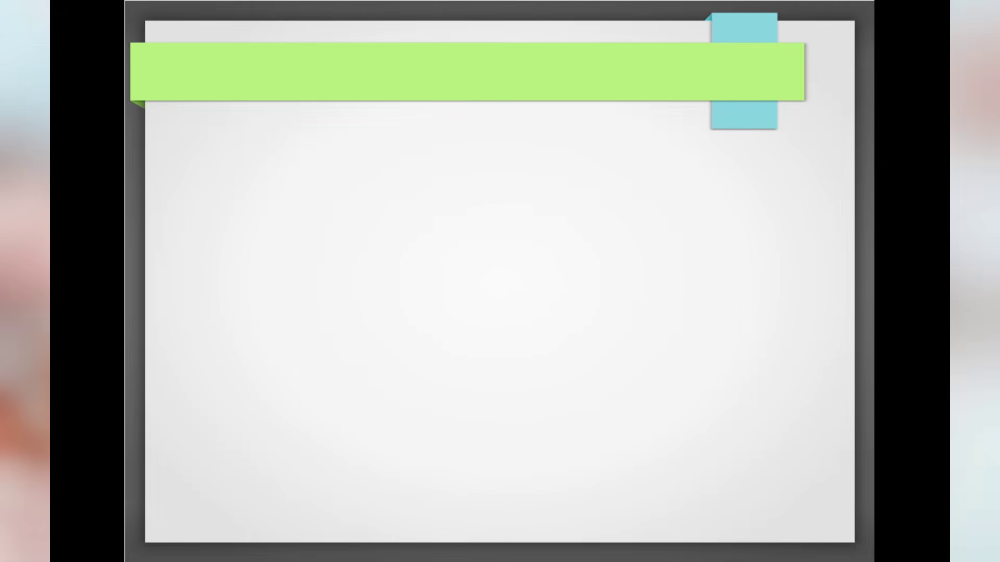
key("Right")
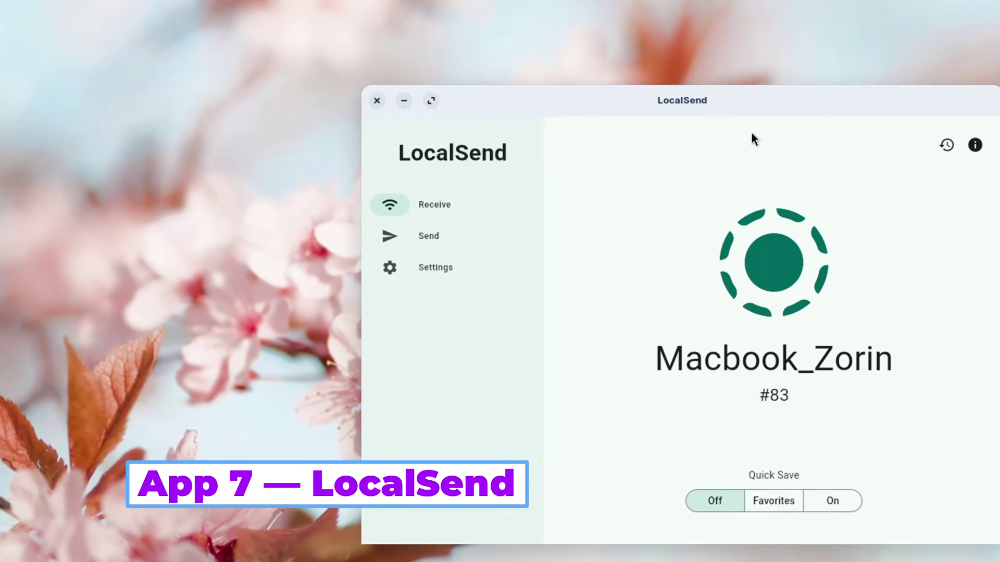
- Centre the window and send the video MANJARO 26 REVIEW.mp4, showing detailed transfer progress
left_click_drag(803, 104, 620, 68)
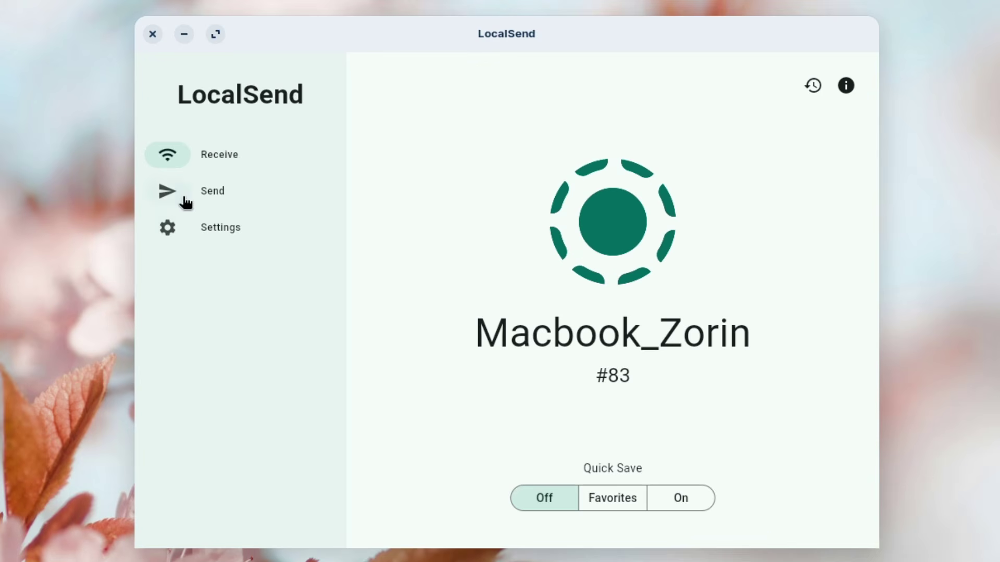
left_click(204, 203)
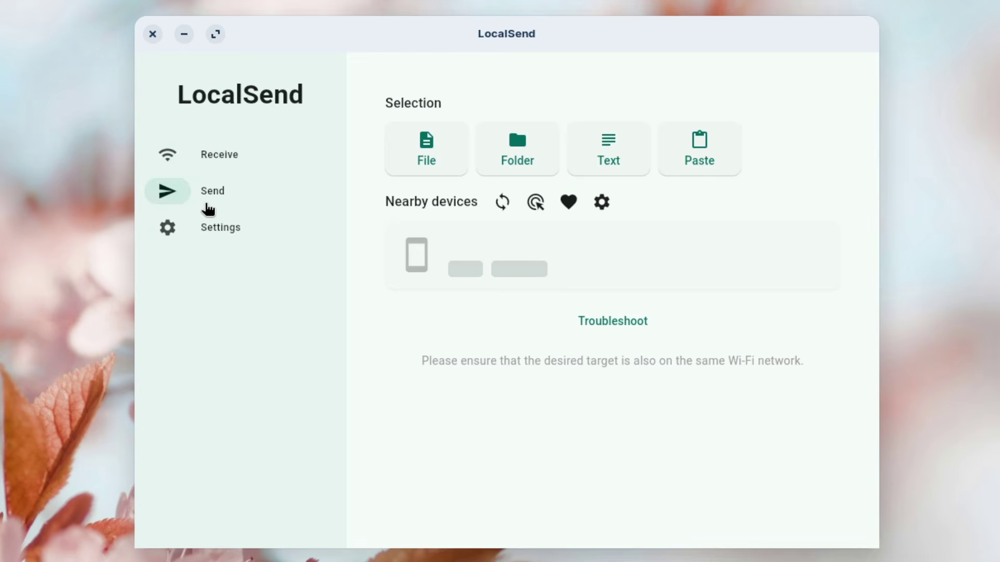
left_click(446, 162)
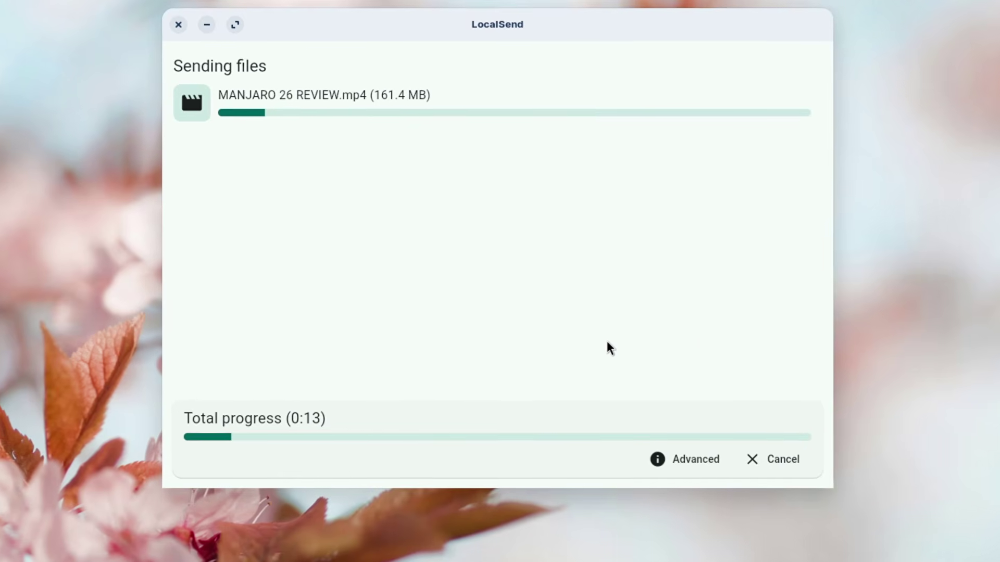
left_click(681, 469)
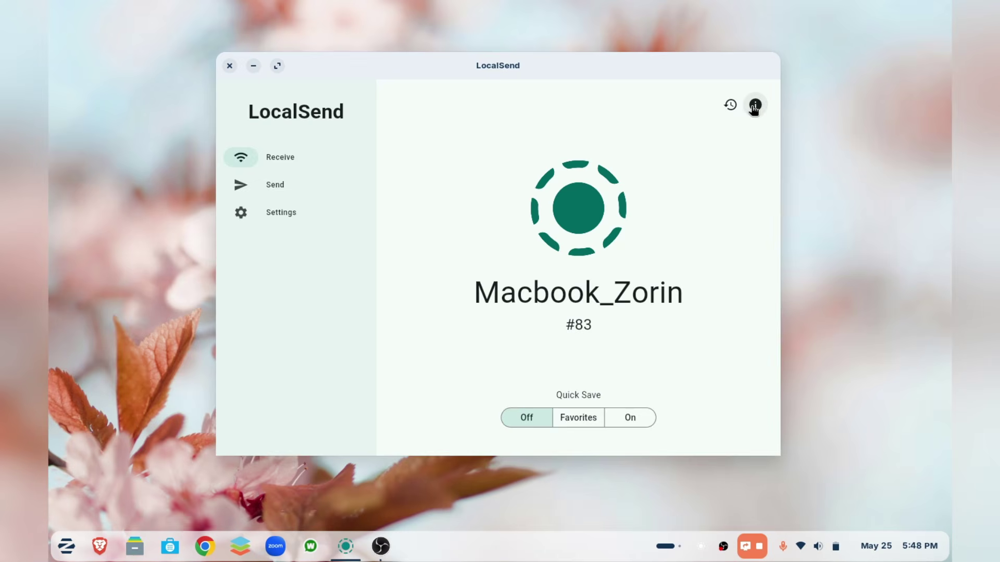
- View the device info, then in Settings try the OLED colour and revert to LocalSend
left_click(757, 105)
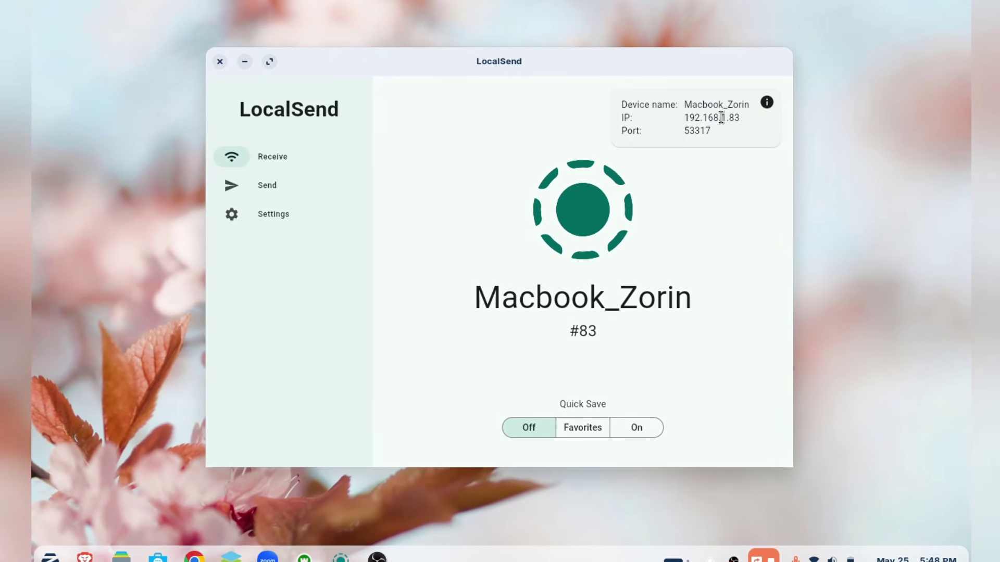
left_click(274, 221)
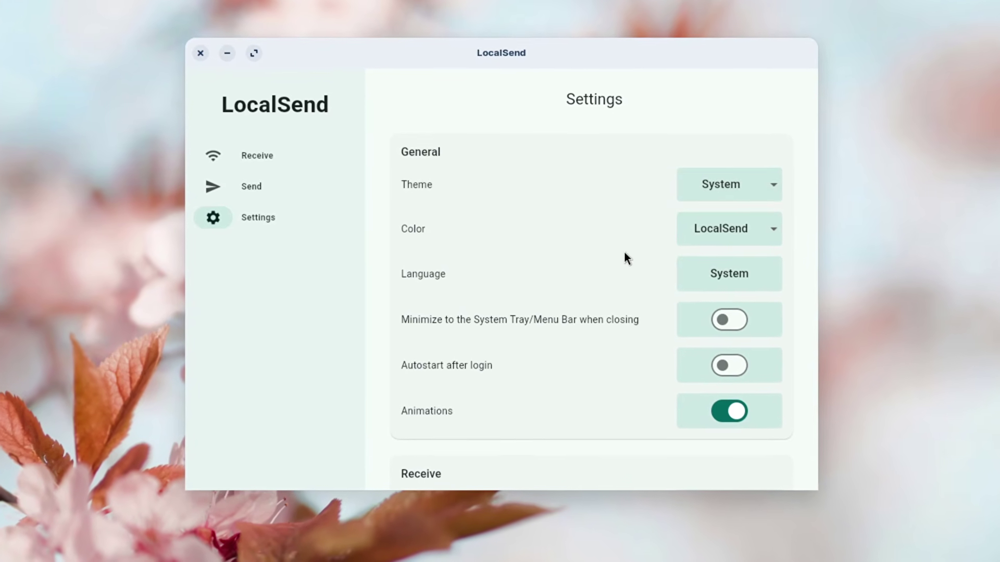
left_click(708, 229)
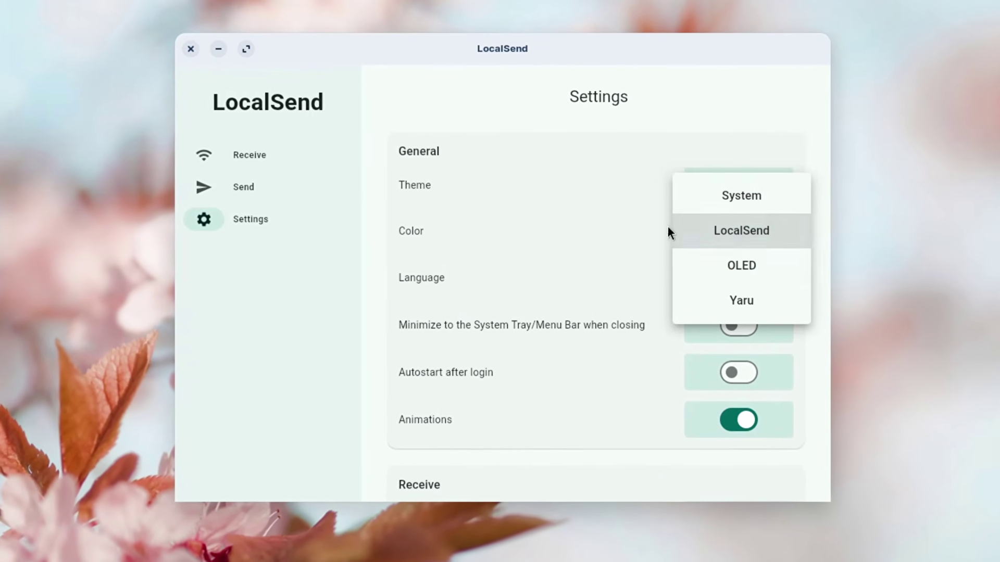
left_click(708, 275)
left_click(747, 234)
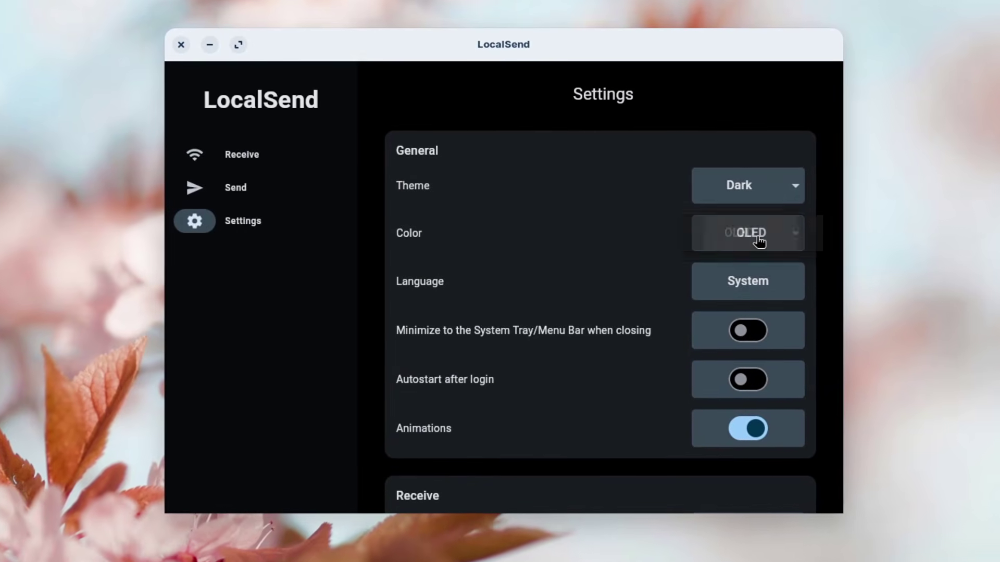
left_click(758, 197)
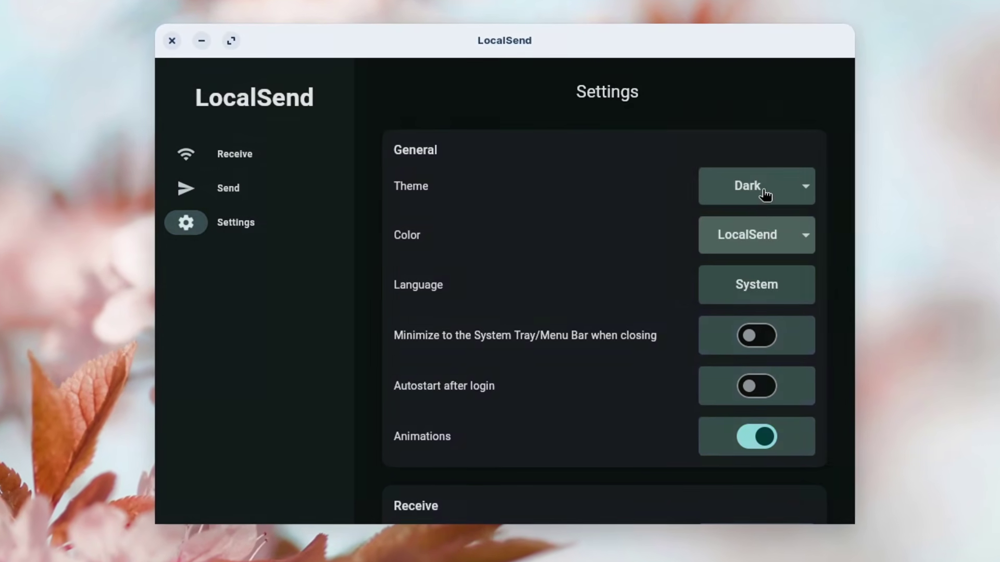
- Set the theme to Light and return to the Receive screen
scroll(598, 266, "down", 3)
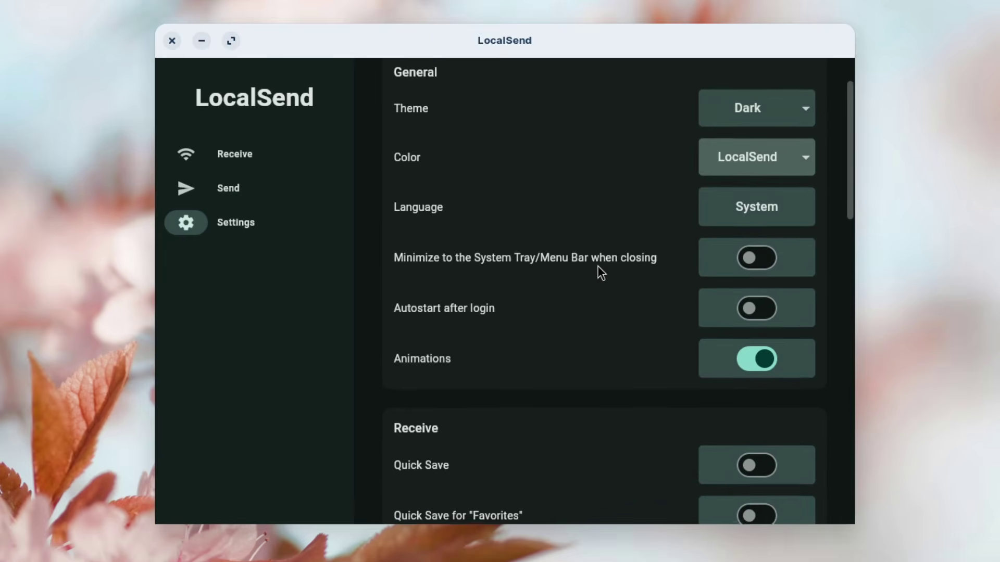
left_click(756, 103)
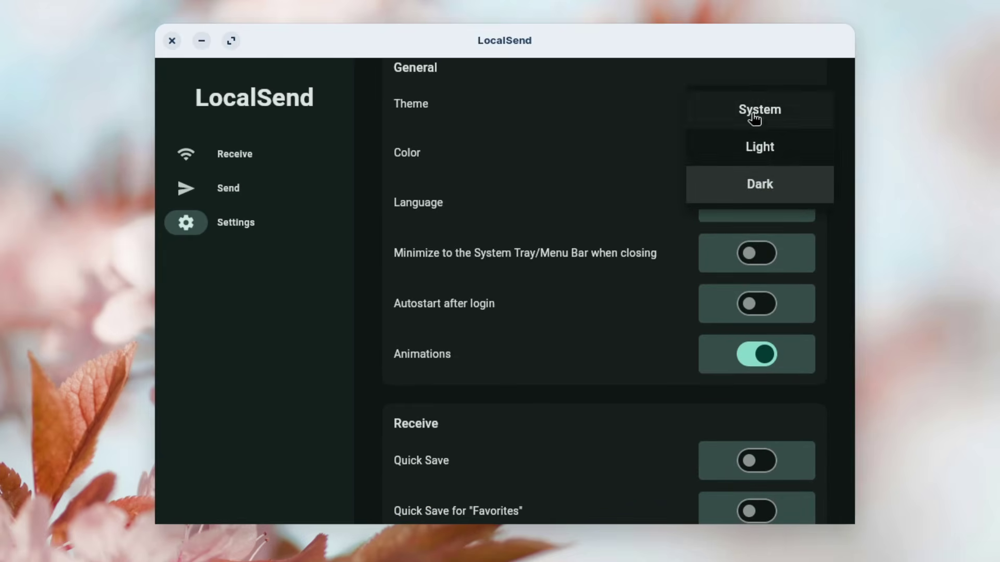
left_click(750, 120)
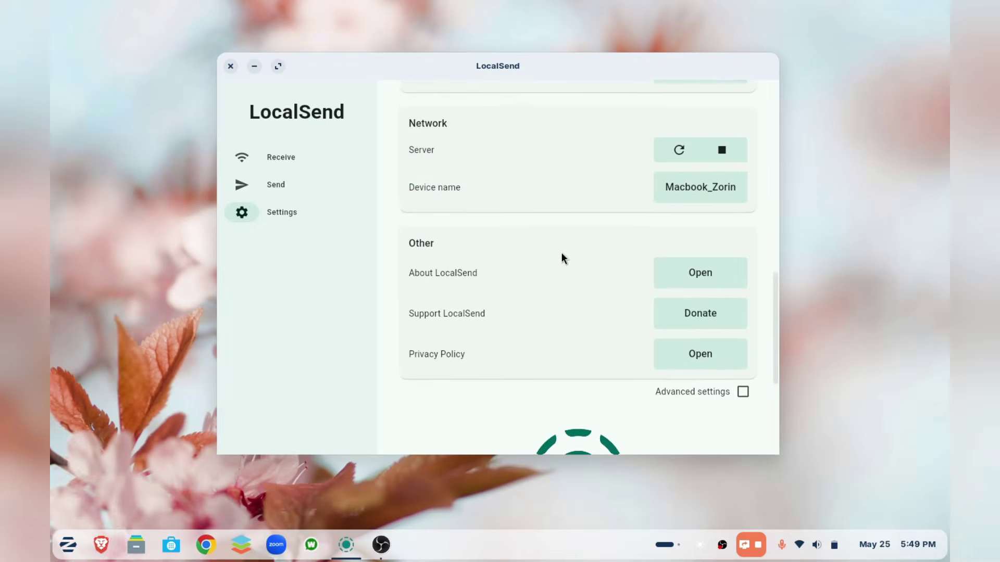
scroll(562, 252, "down", 5)
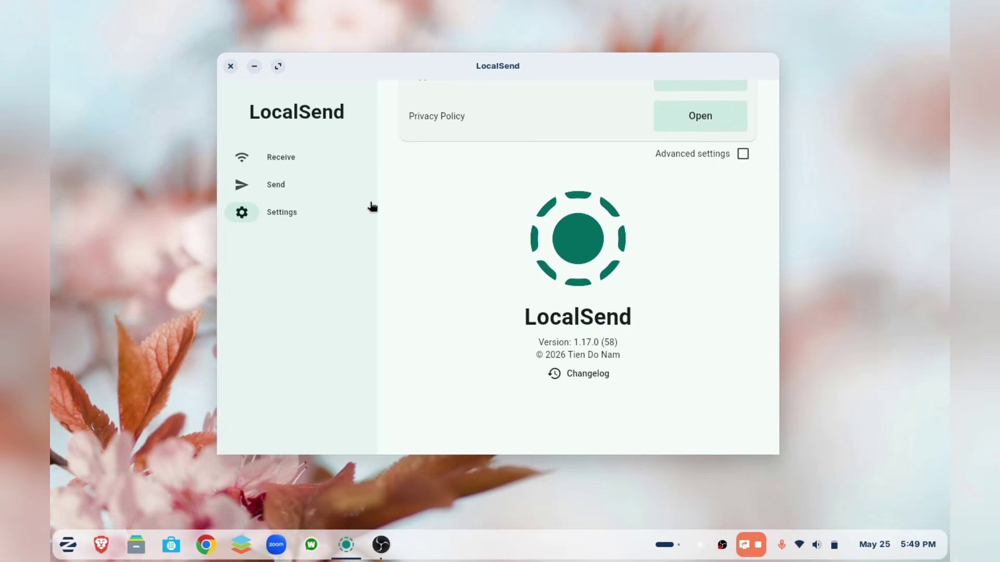
left_click(289, 159)
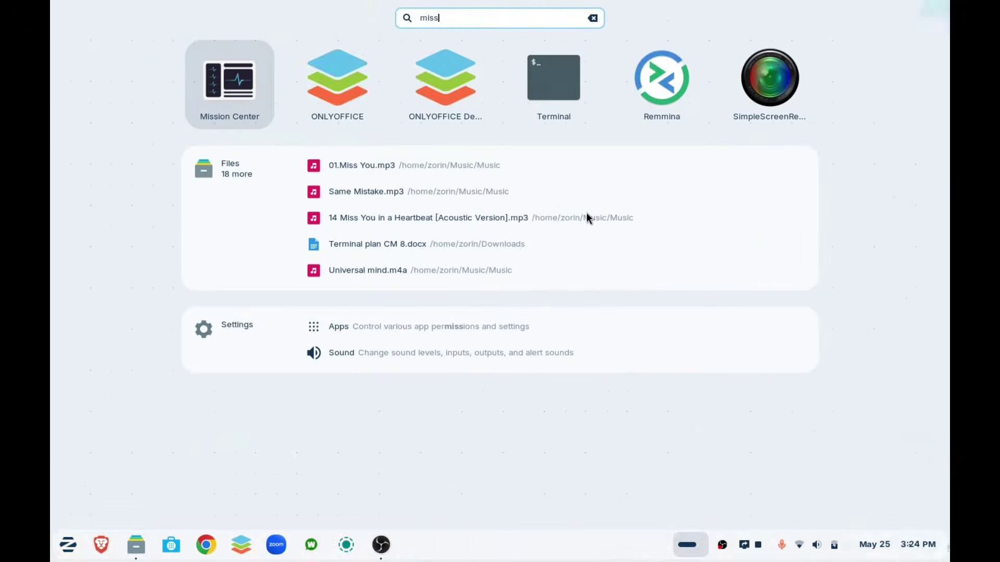
- Launch Mission Center, then move and enlarge its window
key("Return")
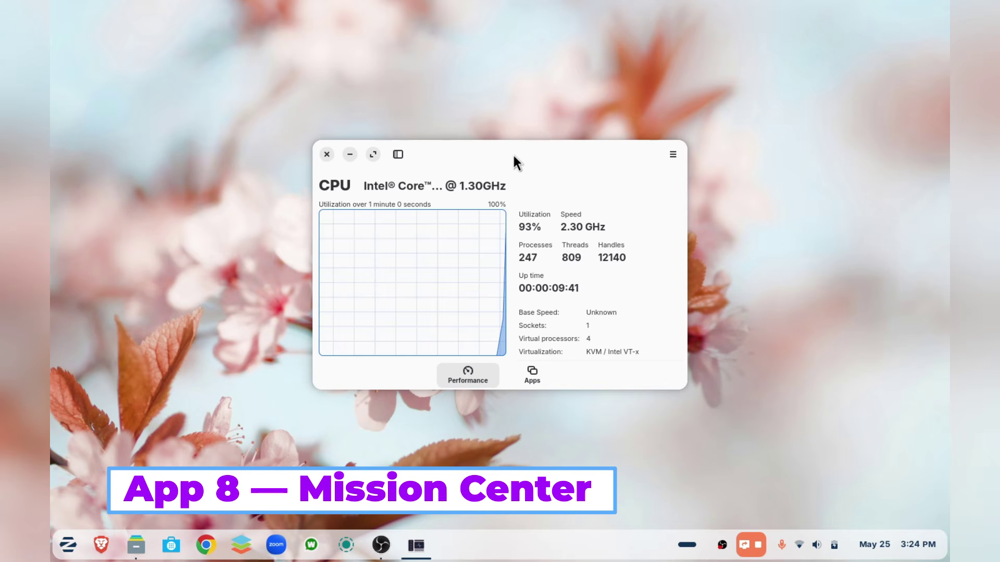
left_click_drag(527, 149, 524, 134)
left_click_drag(671, 350, 834, 474)
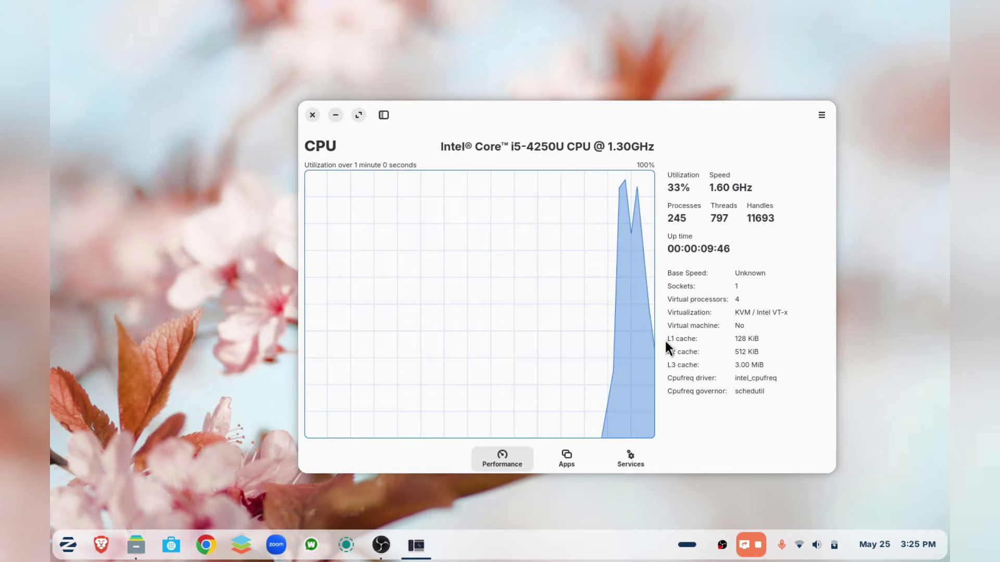
left_click_drag(636, 106, 629, 76)
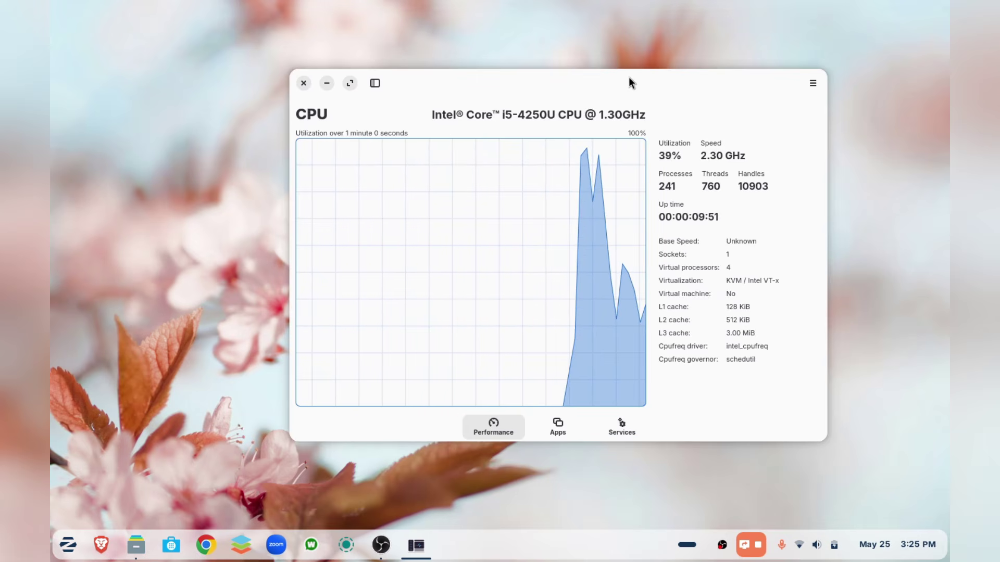
- Browse the Memory, SSD, Wireless and GPU device views, then maximize the window
left_click(371, 84)
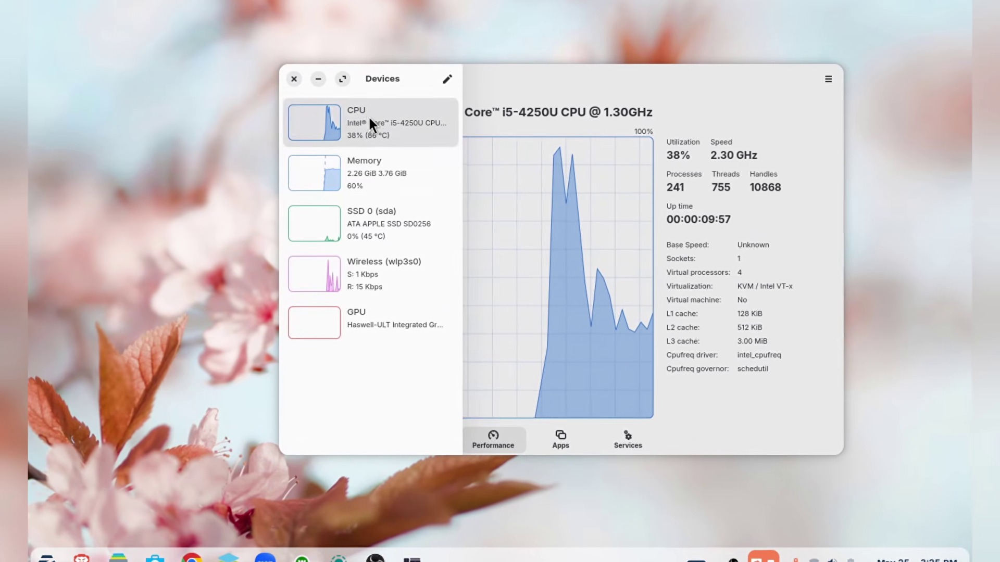
left_click(375, 174)
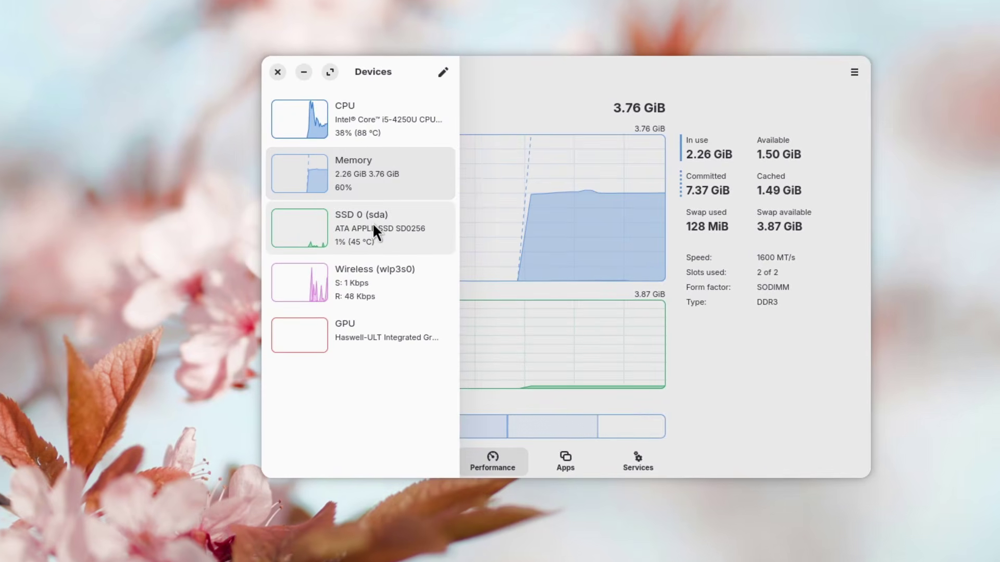
left_click(373, 225)
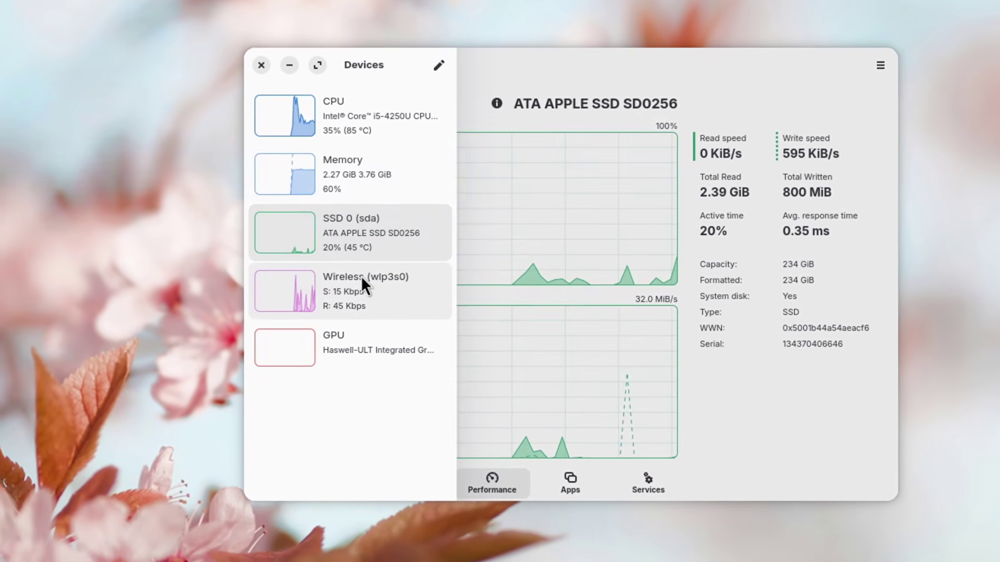
left_click(354, 294)
left_click(360, 341)
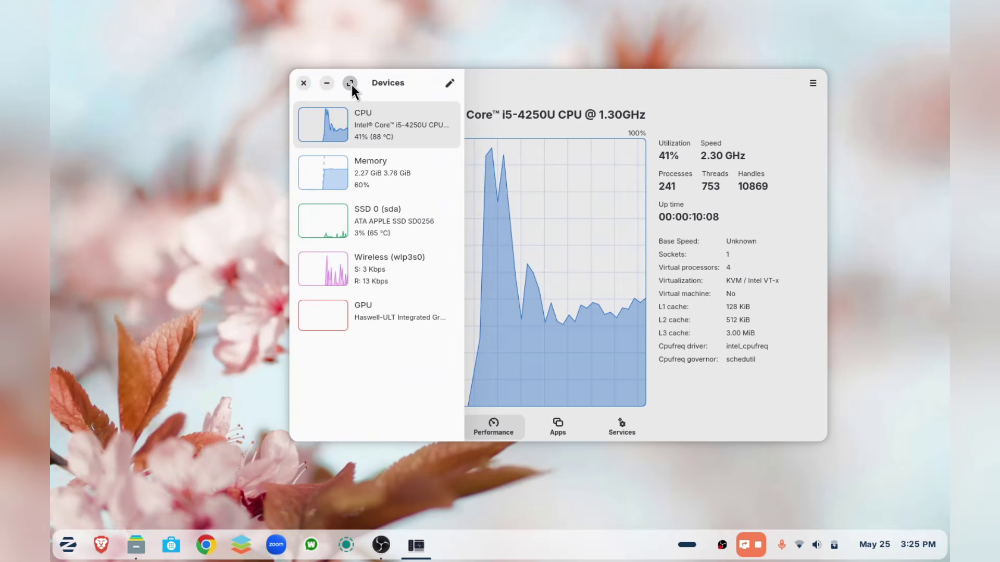
left_click(351, 82)
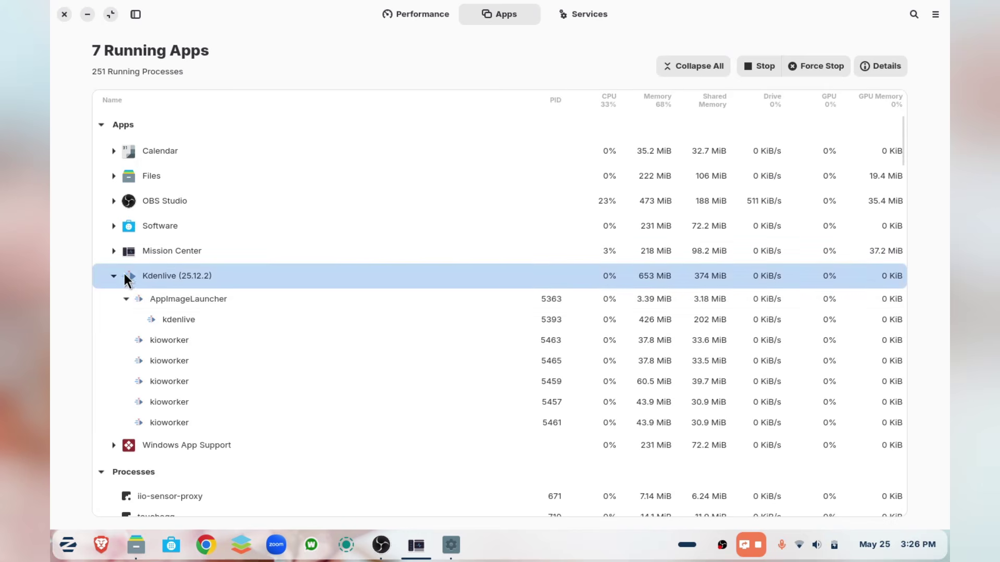
- Force stop the kdenlive process and view the Memory and SSD 0 graphs
right_click(187, 322)
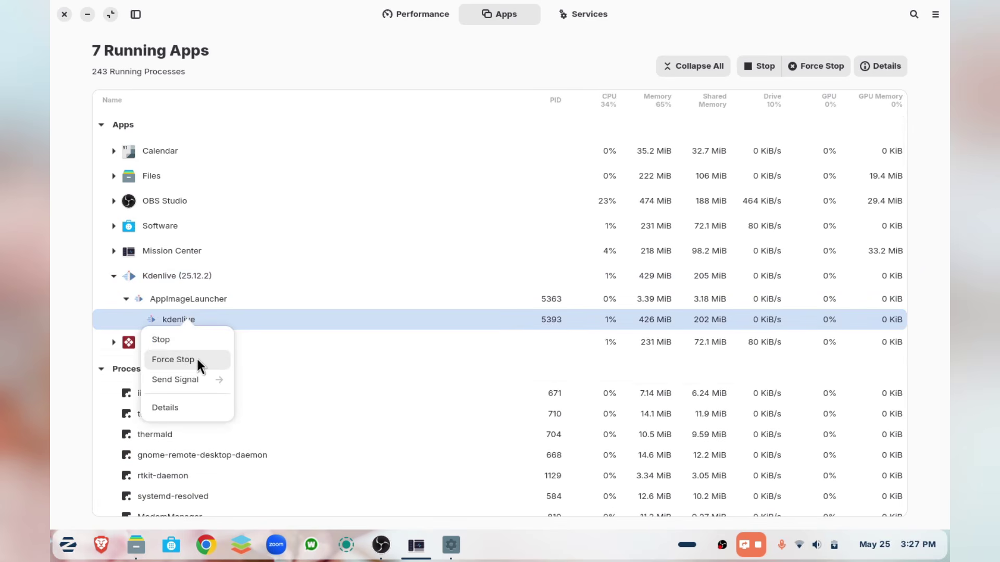
left_click(195, 358)
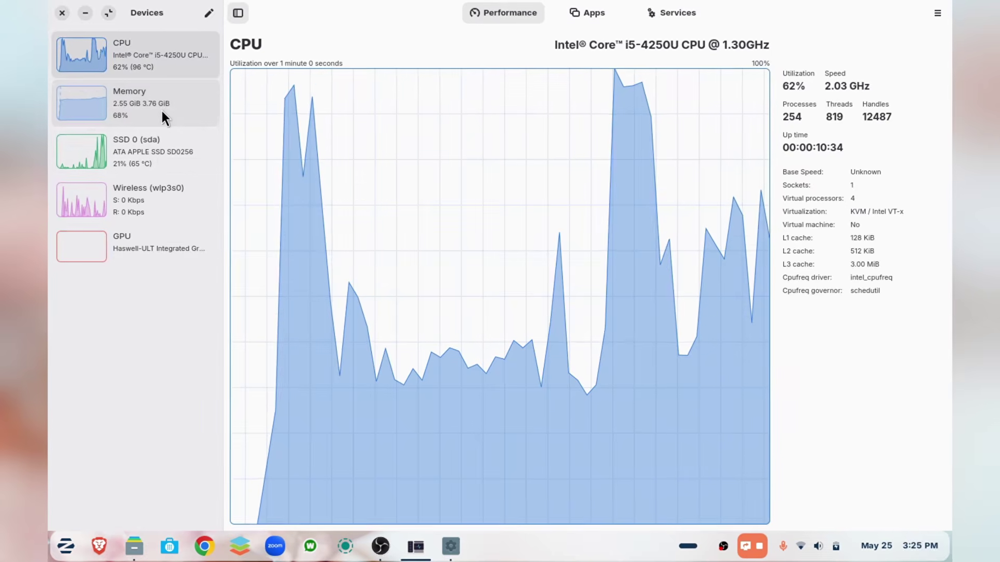
left_click(162, 111)
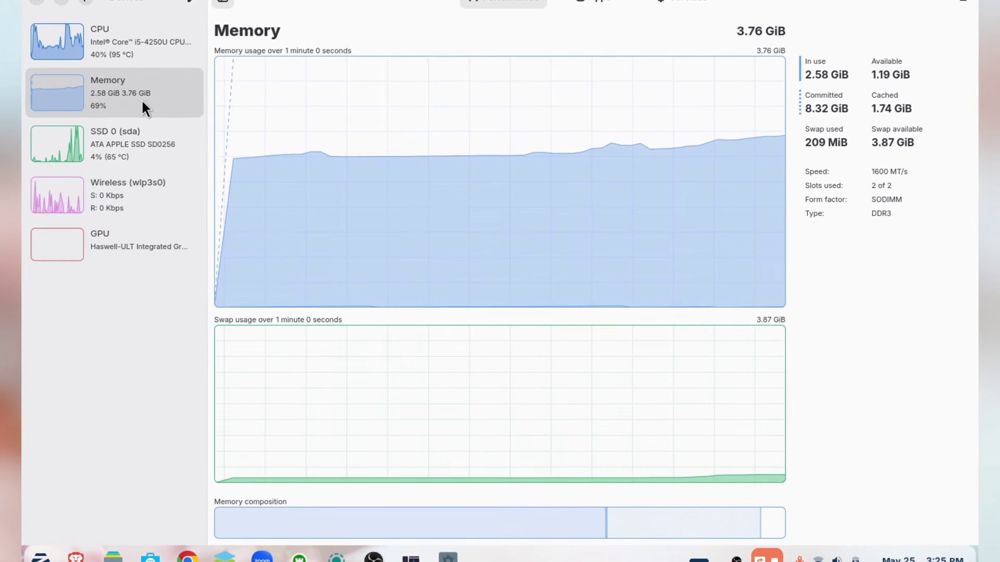
left_click(156, 143)
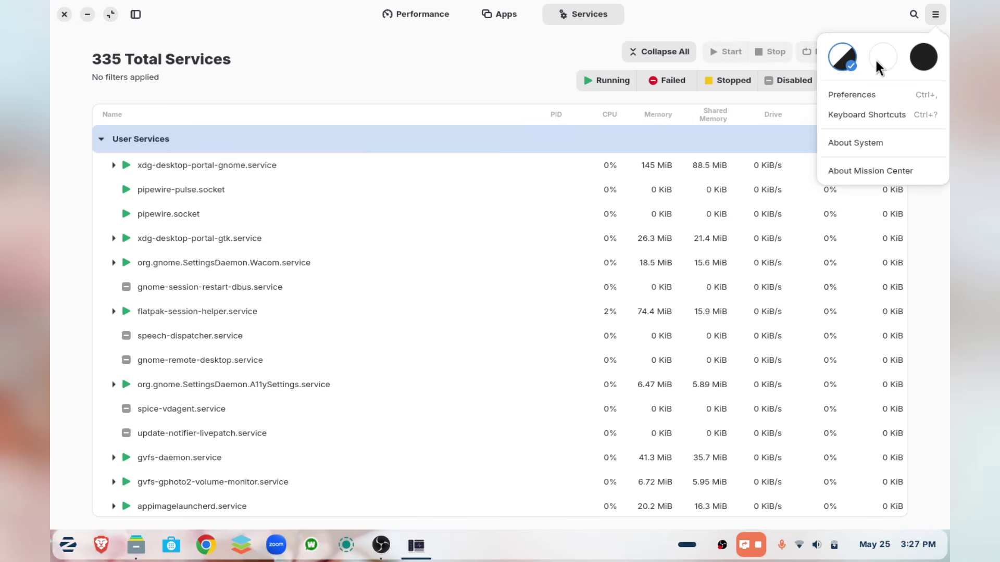
- Try the light and dark themes, set Follow System, and scroll through Preferences
left_click(888, 61)
left_click(920, 64)
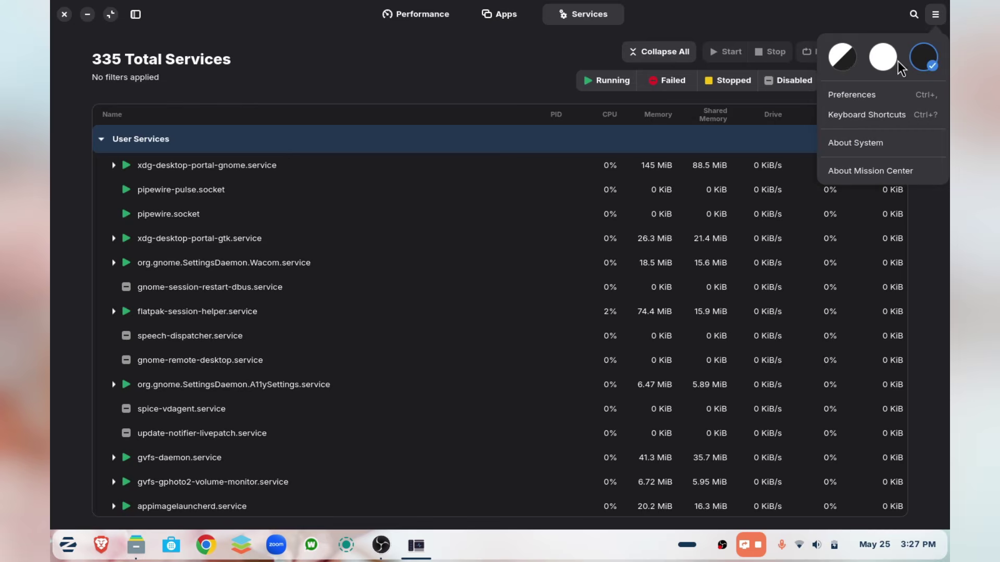
left_click(844, 58)
left_click(871, 95)
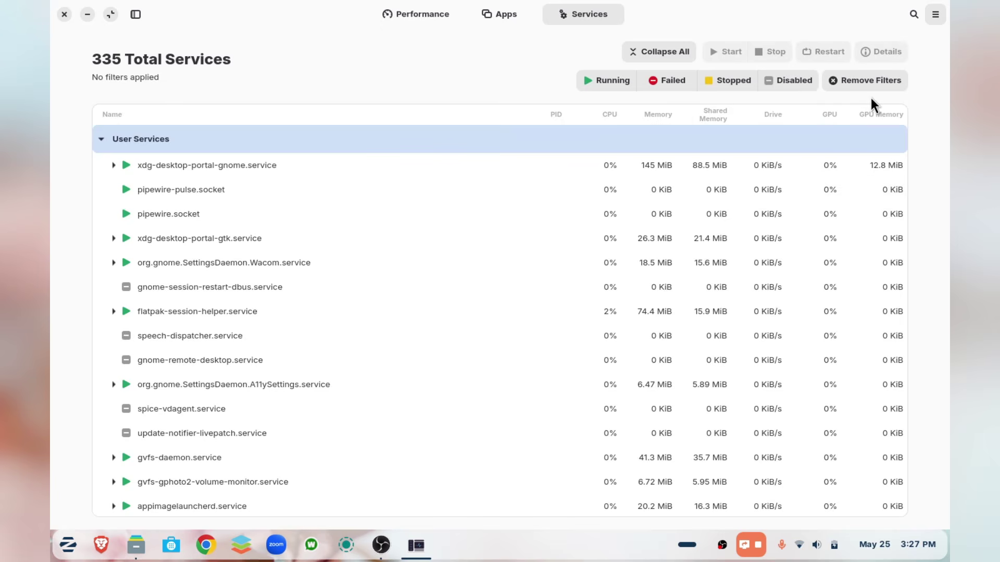
scroll(540, 244, "down", 1)
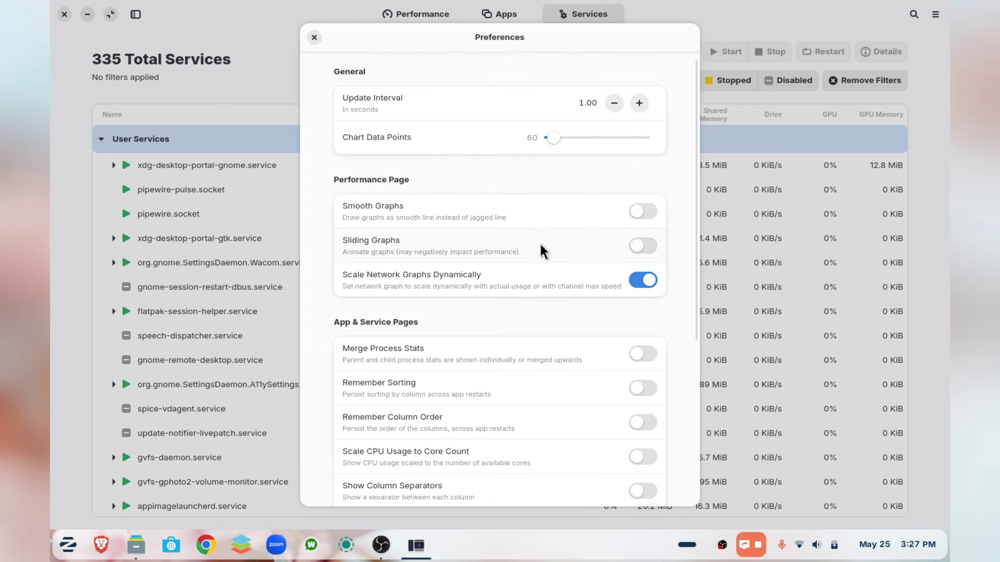
scroll(540, 242, "down", 5)
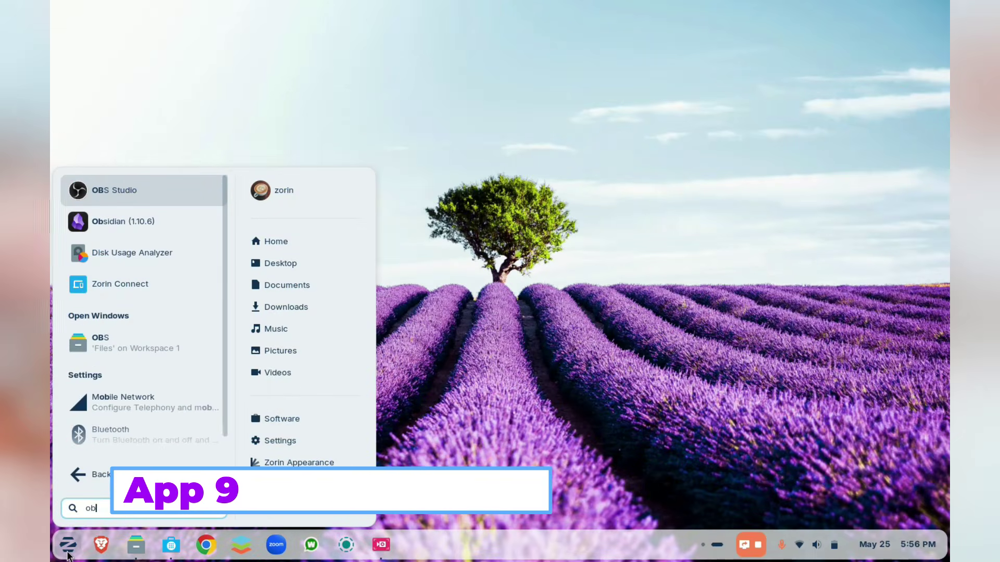
- Launch OBS and add a Screen Capture (PipeWire) source sharing the built-in display
type("s")
key("Return")
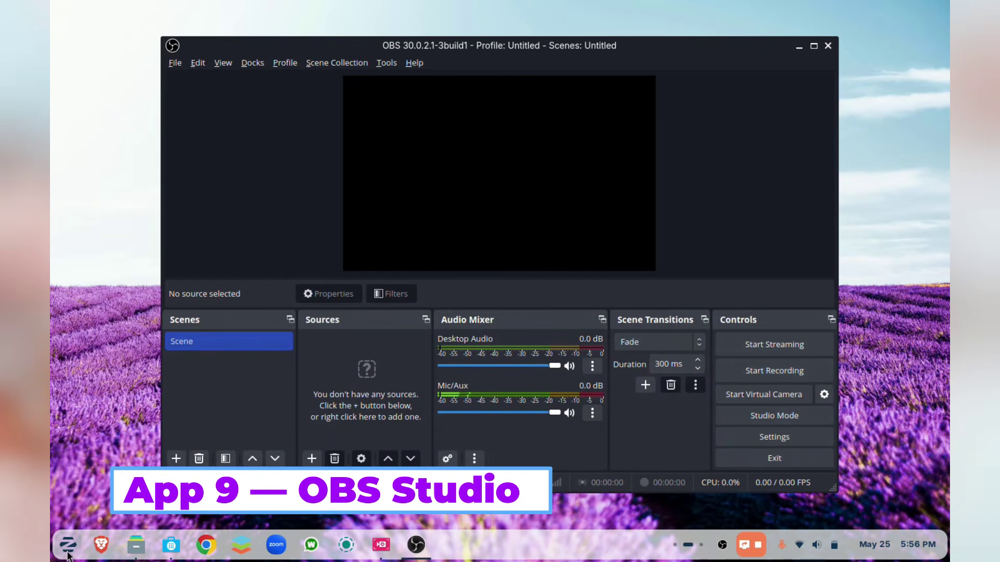
left_click(312, 464)
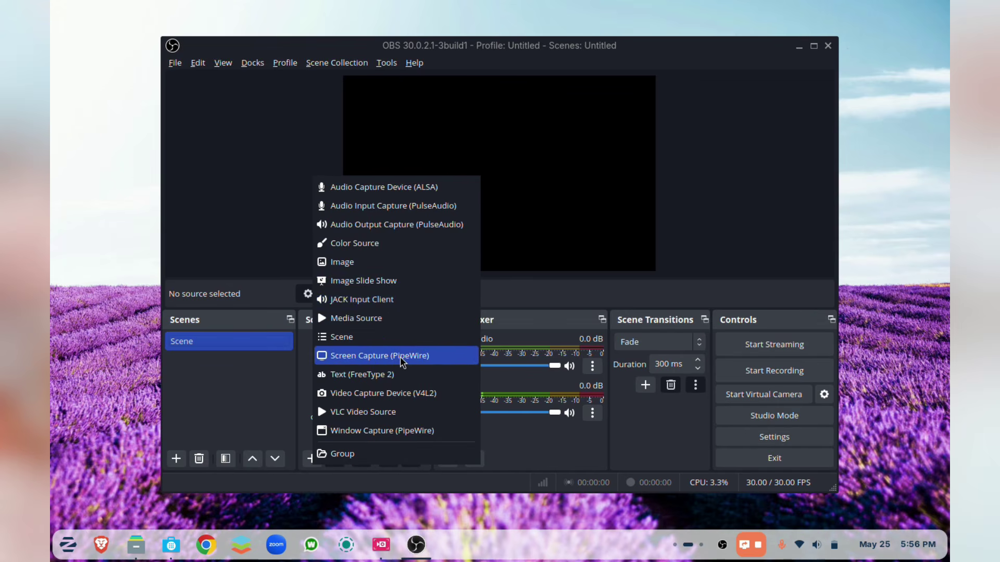
left_click(401, 357)
left_click(577, 314)
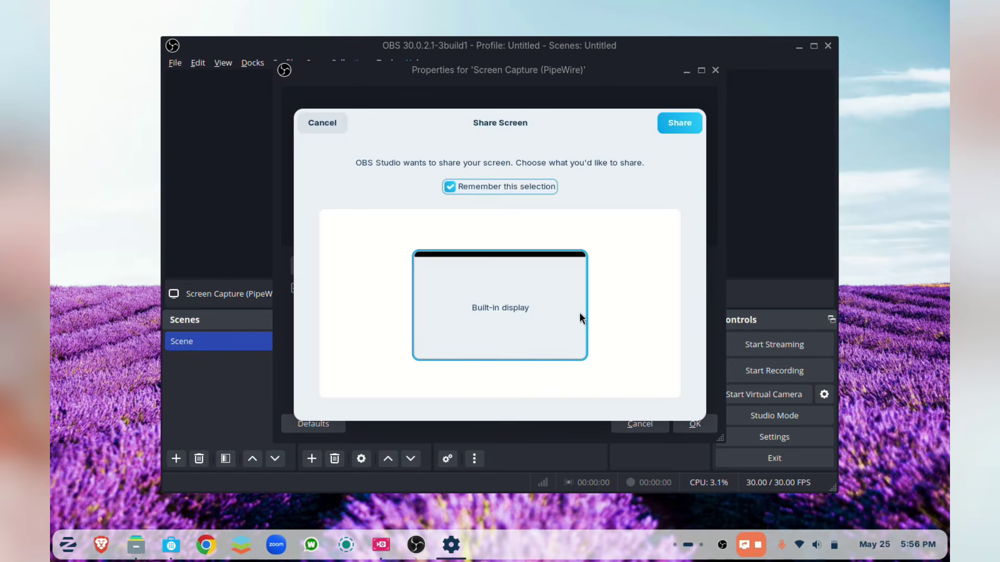
left_click(680, 124)
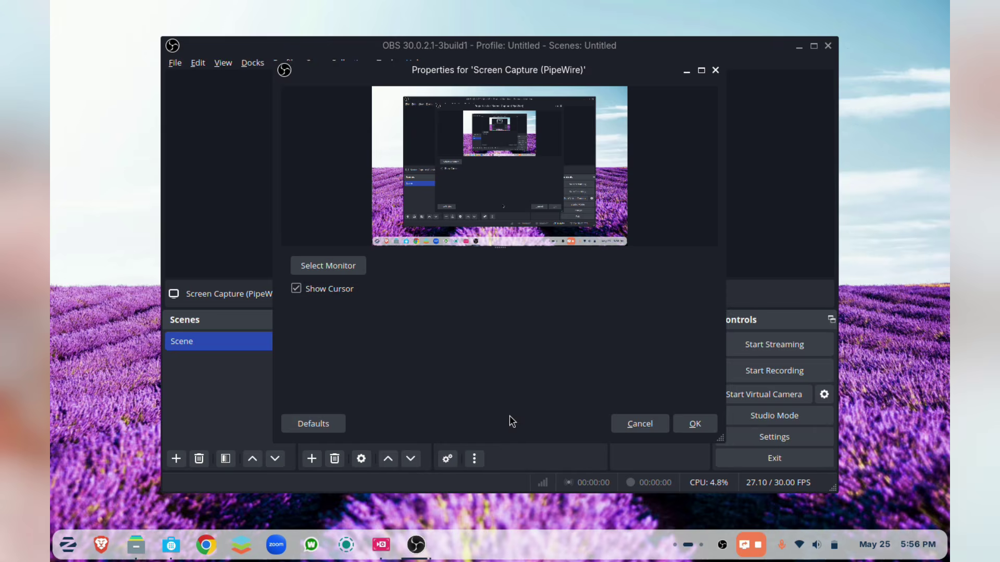
left_click(695, 423)
- Add Scene 2 and a Text (FreeType 2) source reading 'Hello'
left_click(177, 459)
key("Return")
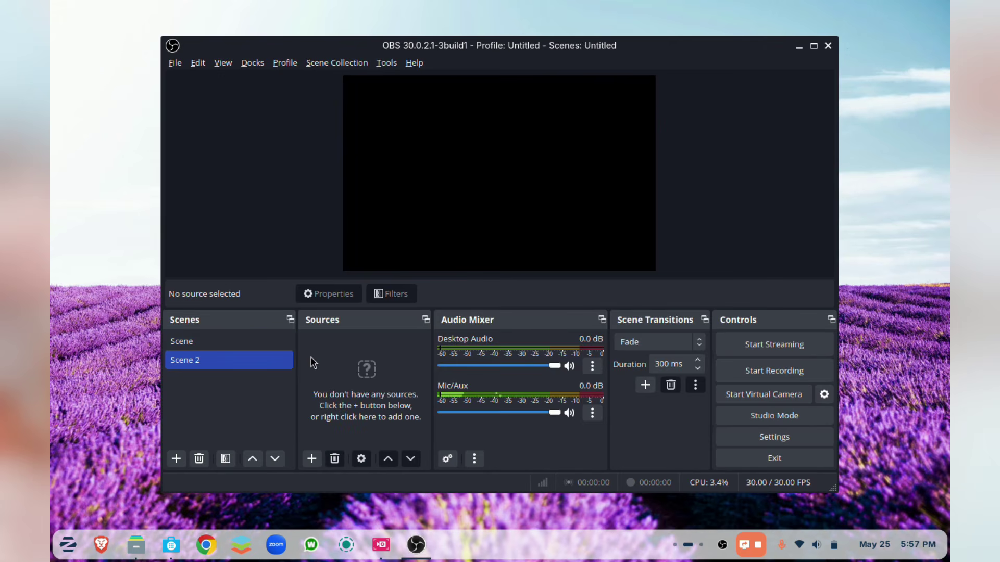
left_click(198, 344)
left_click(203, 359)
left_click(311, 458)
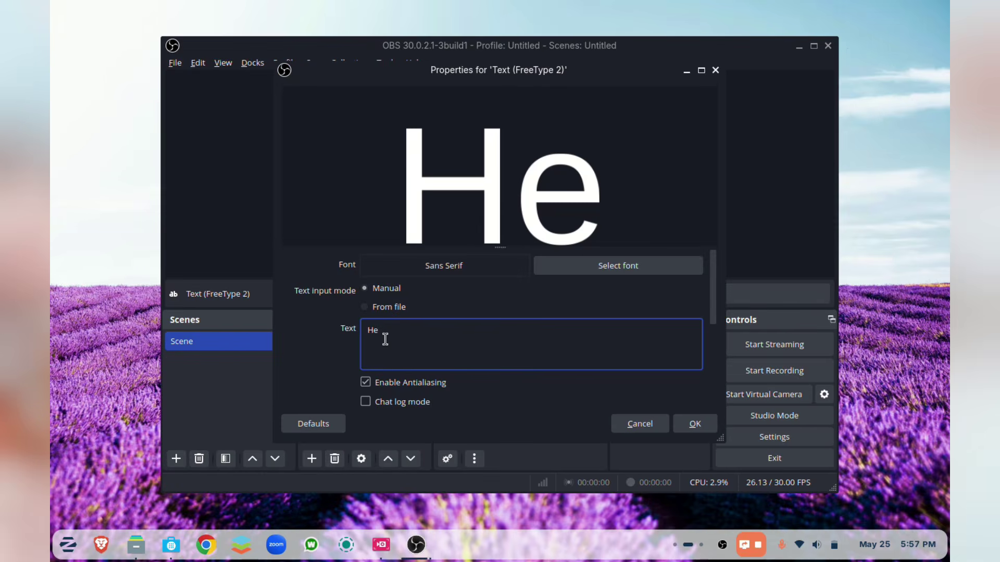
type("llo")
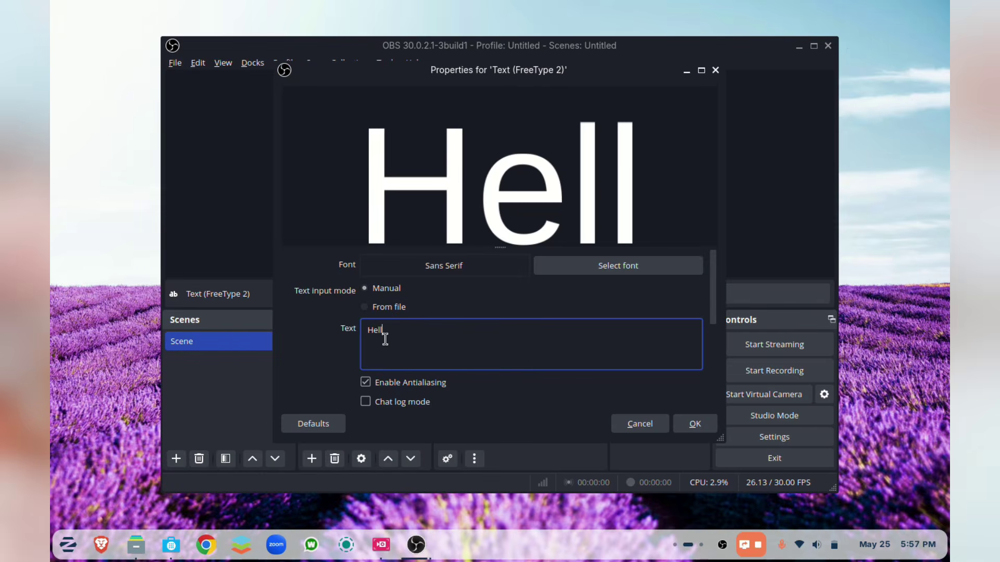
left_click(695, 424)
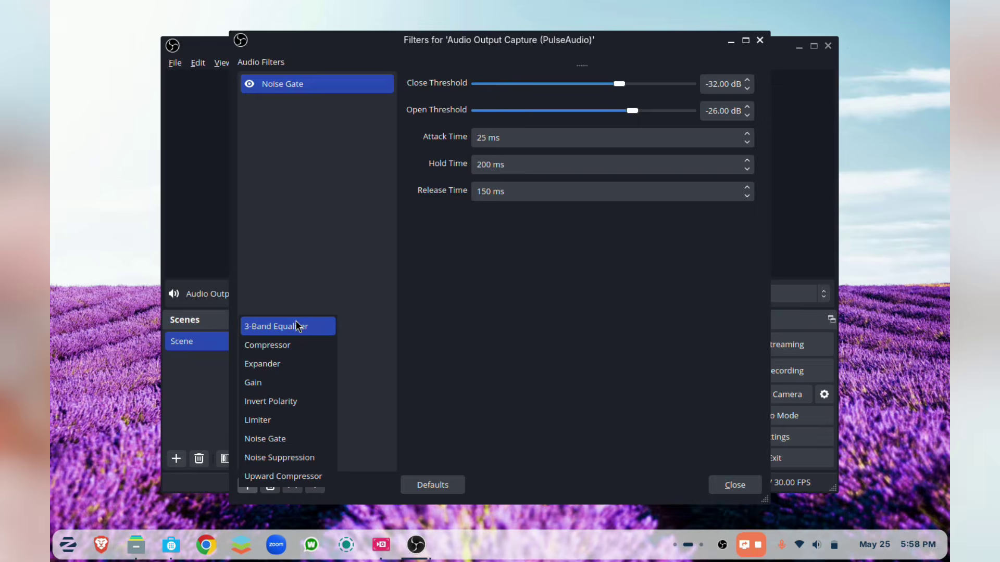
- Add a 3-Band Equalizer filter to the audio, review Noise Gate, and stop recording
left_click(295, 324)
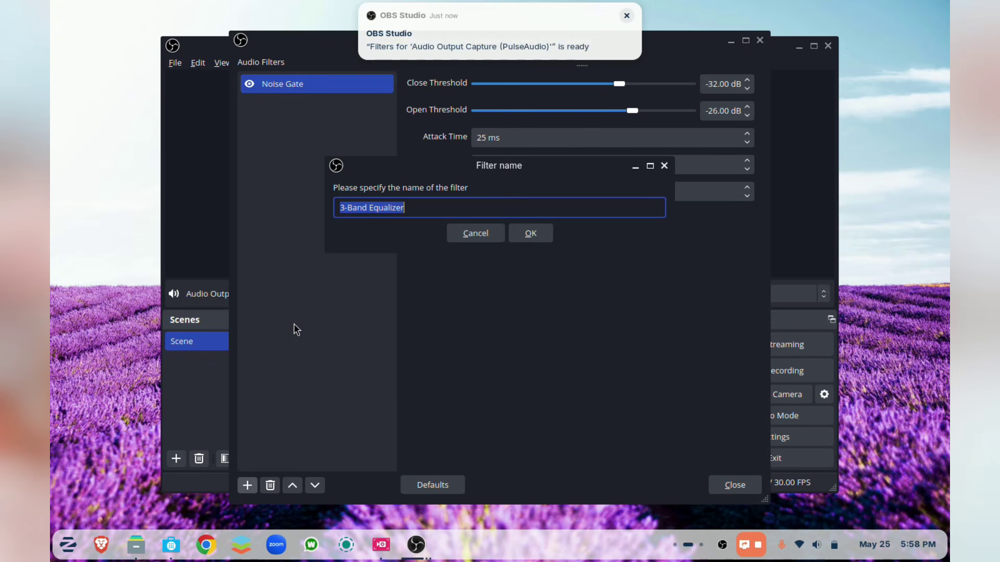
left_click(534, 238)
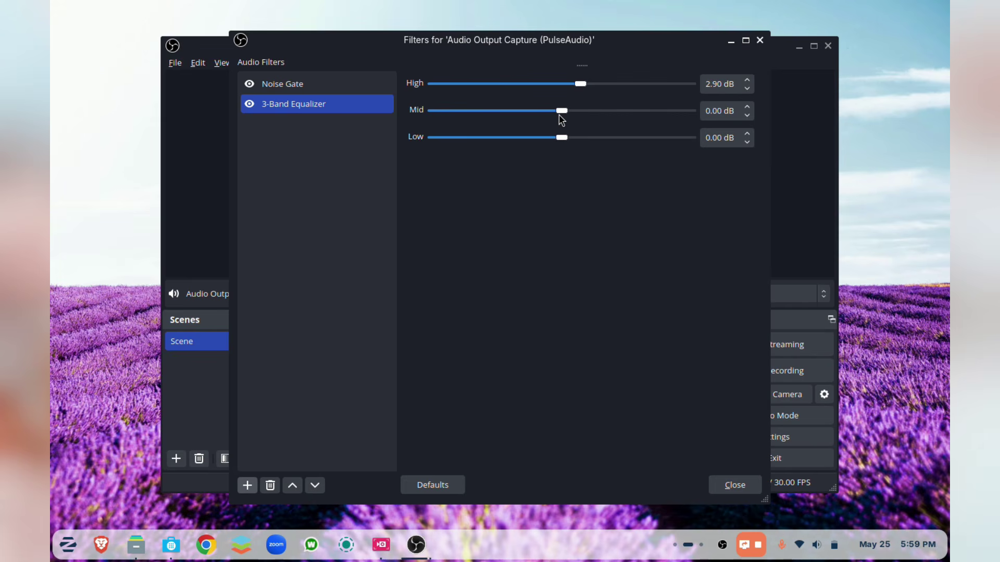
left_click(318, 85)
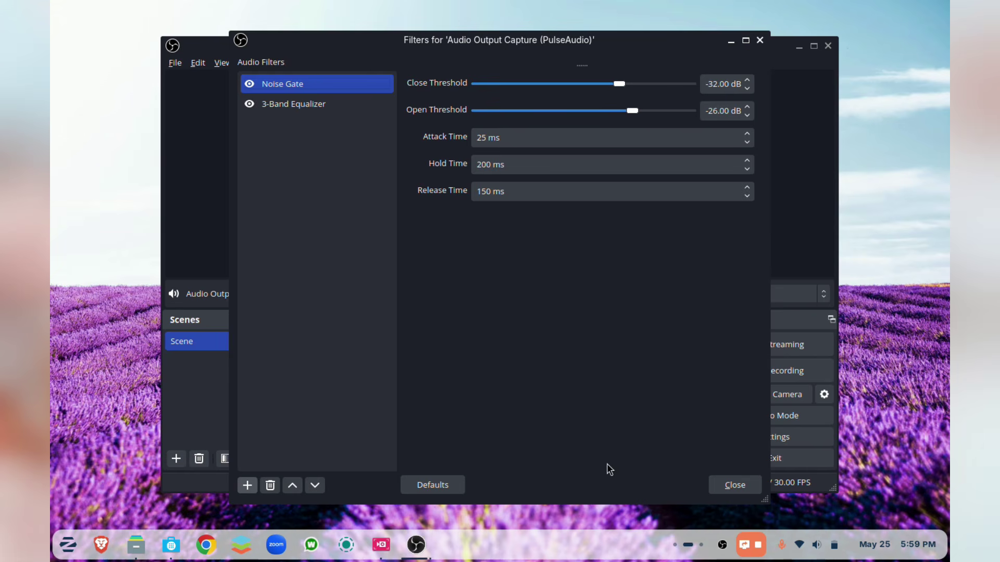
key("Escape")
left_click(757, 371)
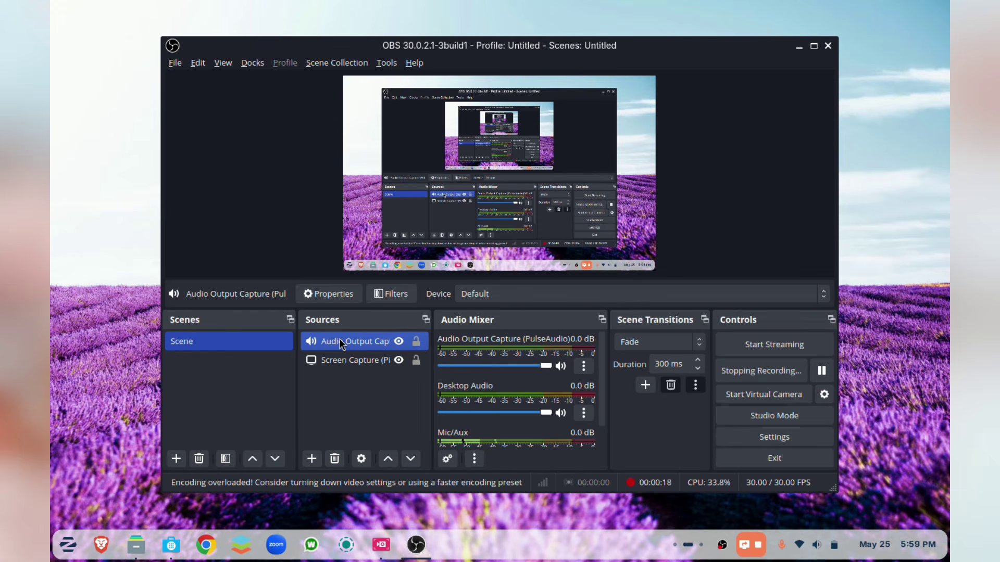
- Attempt to delete the only scene, then check Stream settings, keeping Twitch as service
key("Delete")
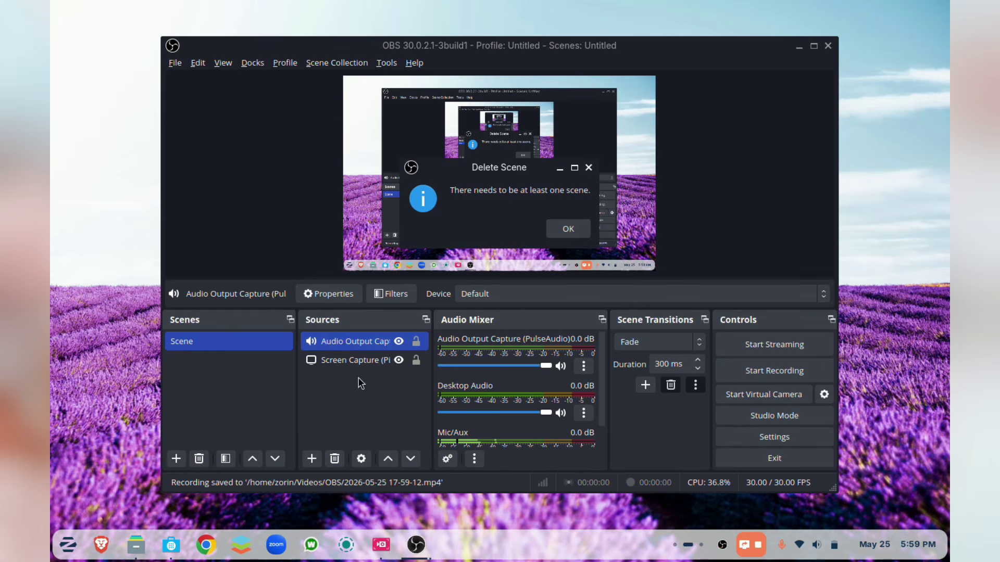
left_click(338, 344)
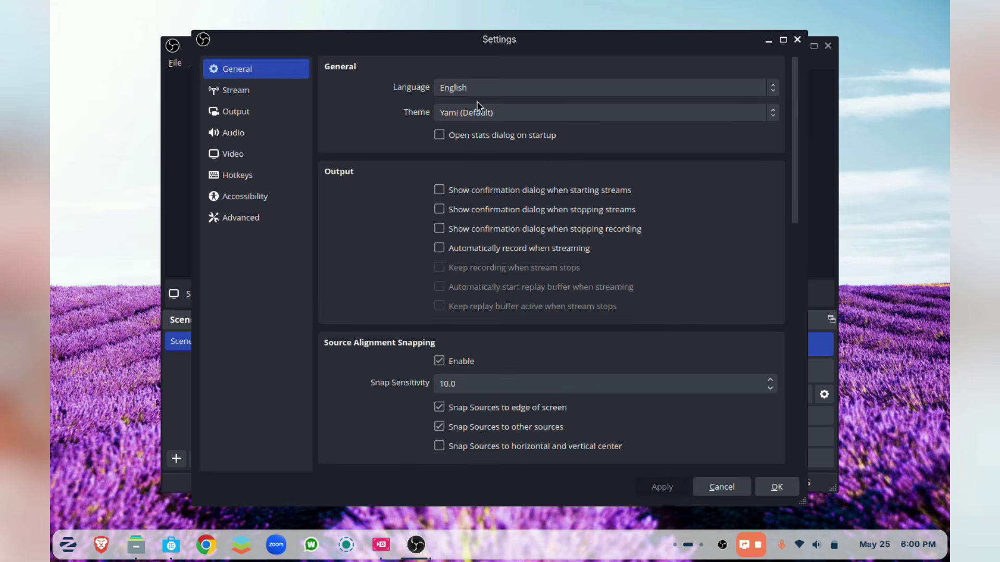
left_click(244, 92)
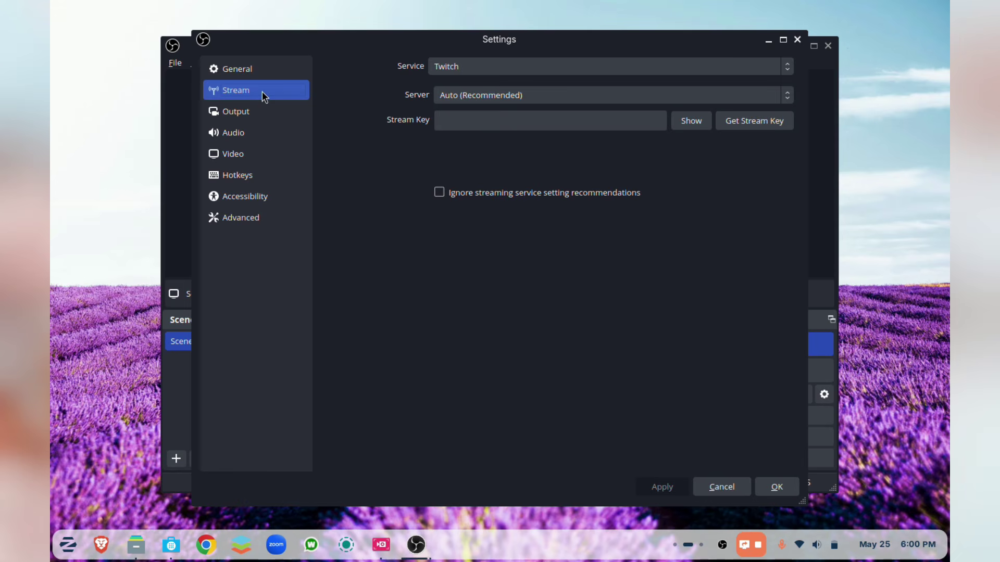
left_click(460, 70)
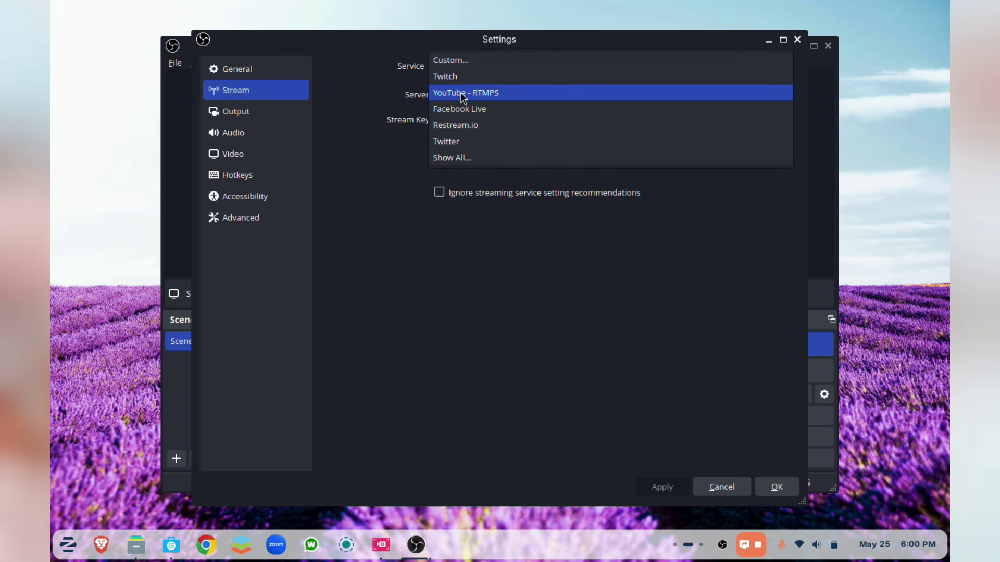
left_click(360, 94)
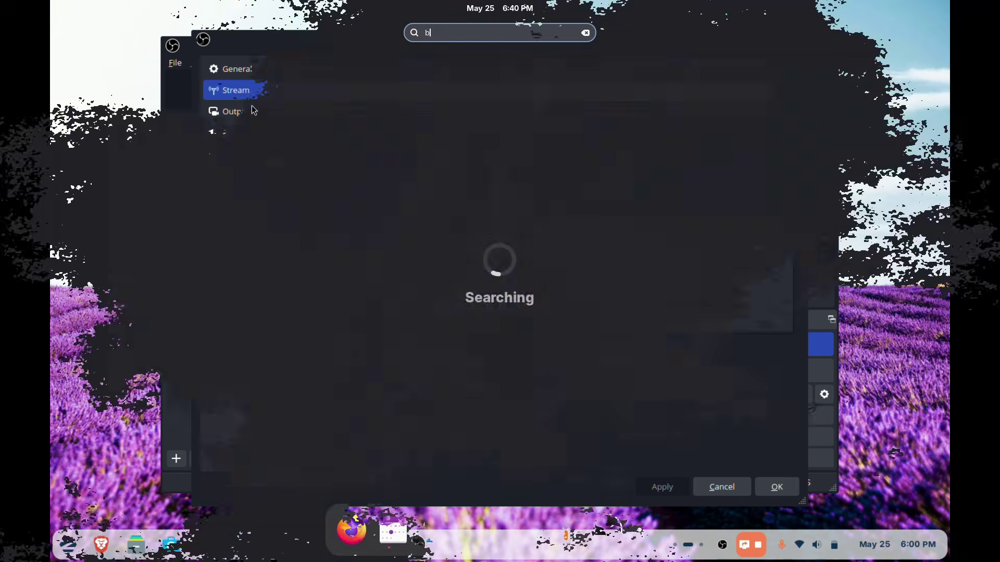
- Launch GNOME Boxes and view About Boxes including its Credits
type("oxes")
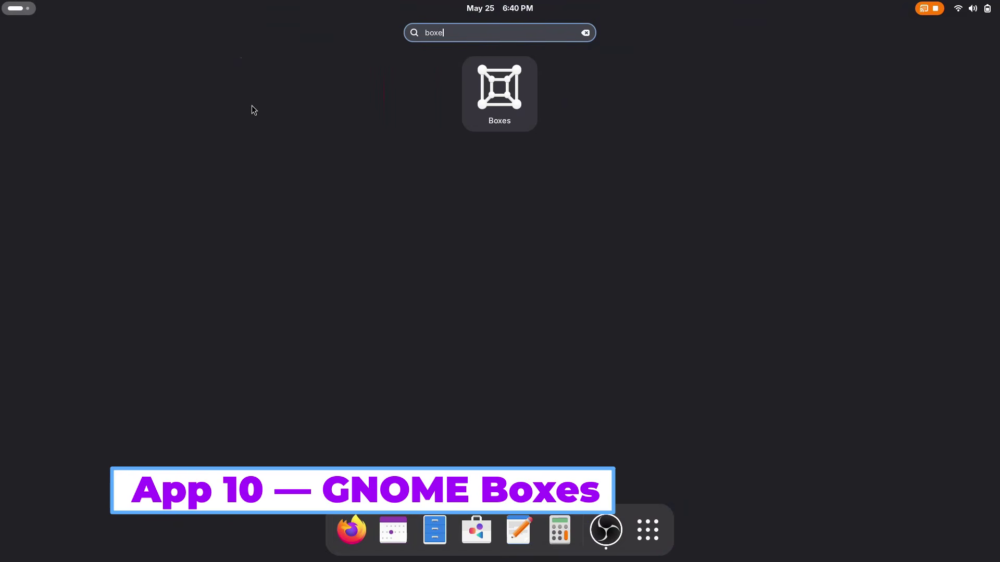
key("Return")
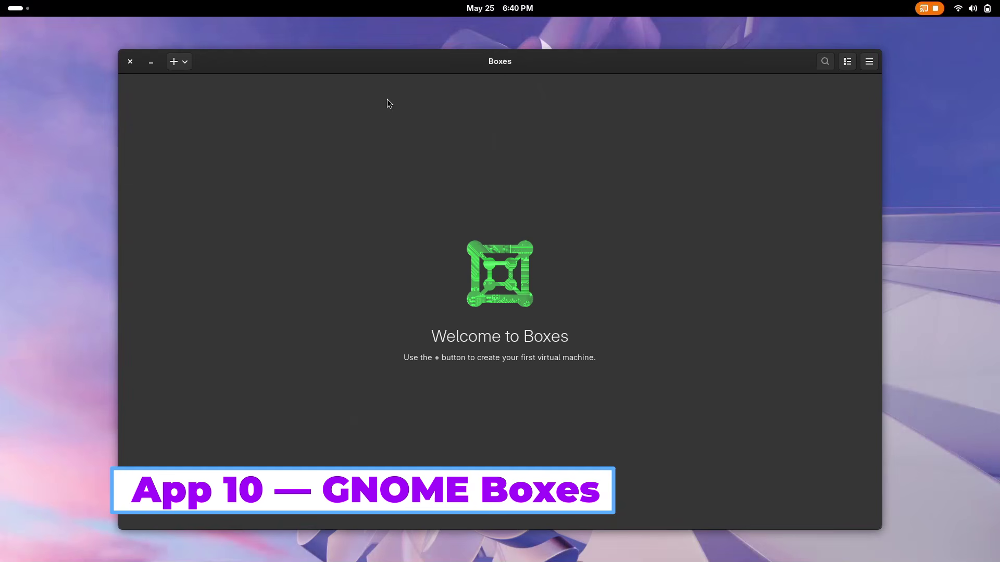
left_click(862, 65)
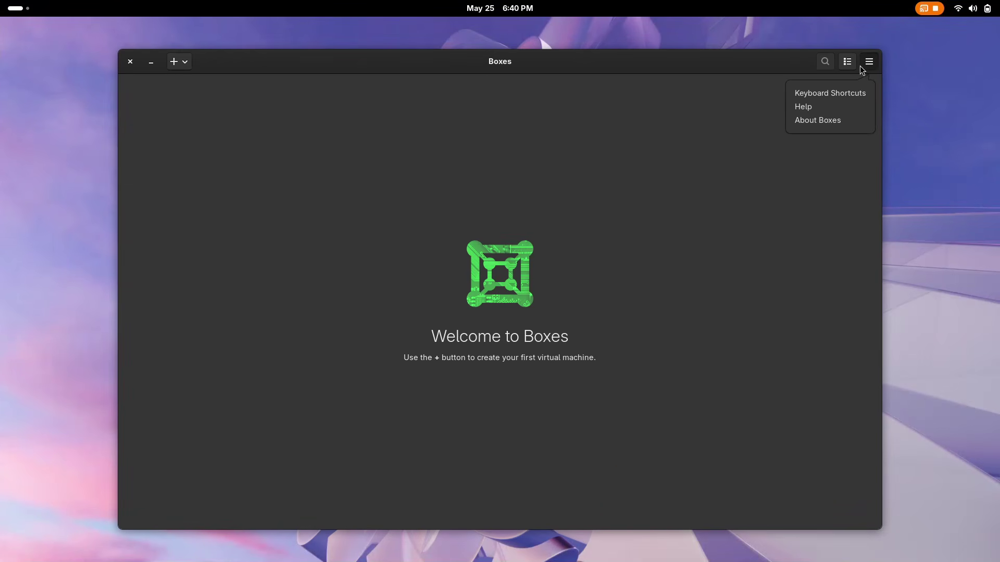
left_click(808, 119)
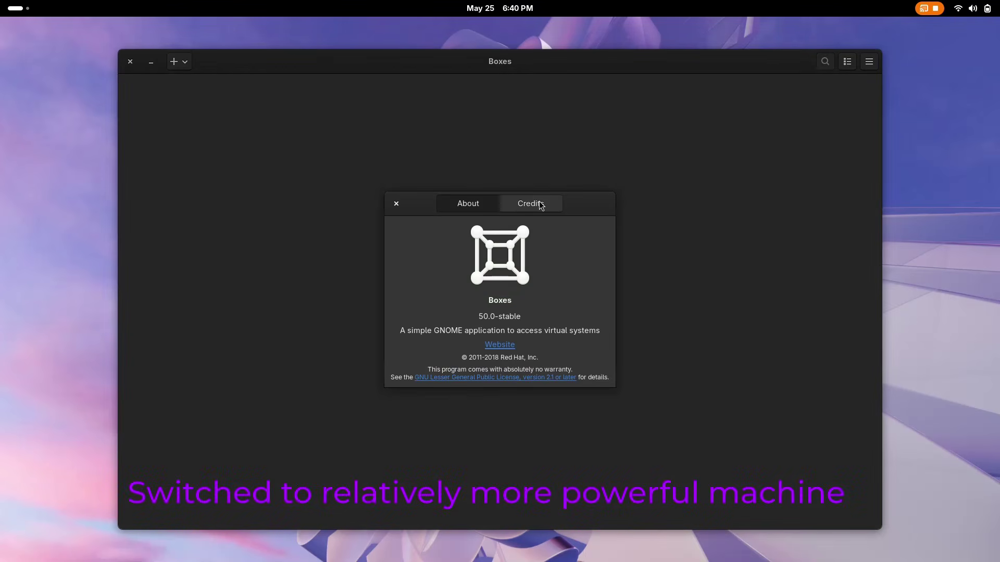
left_click(539, 204)
left_click(465, 204)
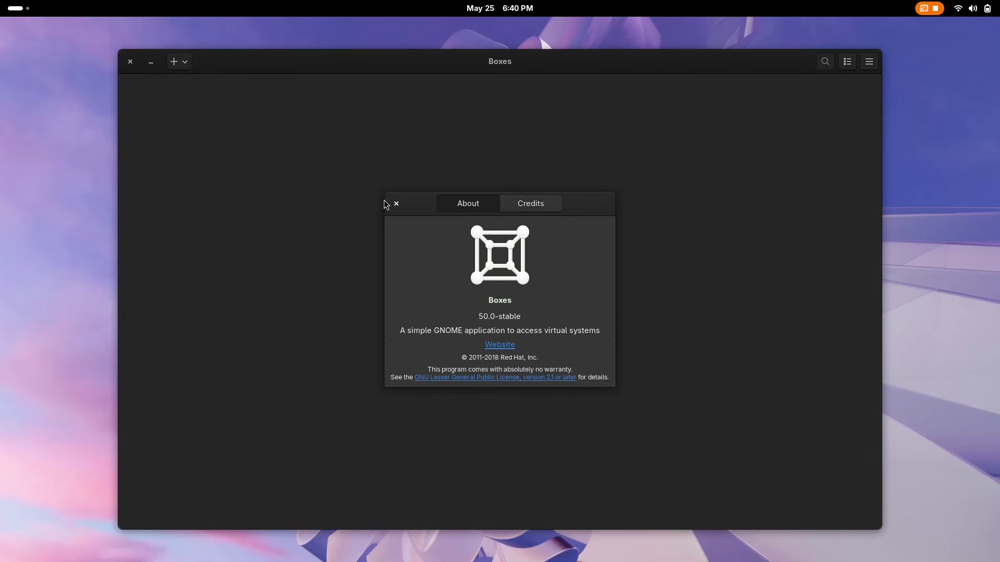
left_click(397, 204)
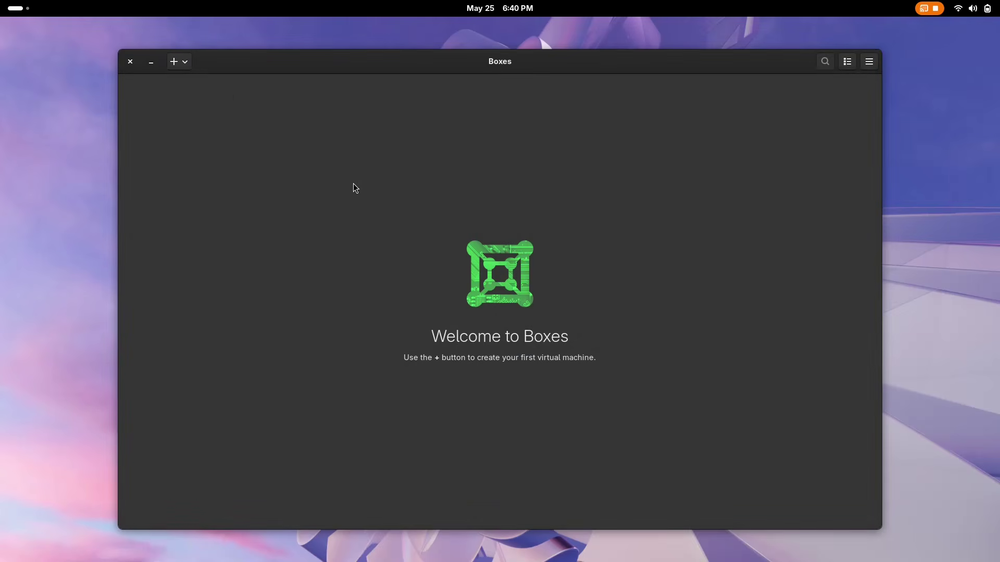
- Browse the Download OS option, close it, and reopen the new-VM choices
left_click(172, 62)
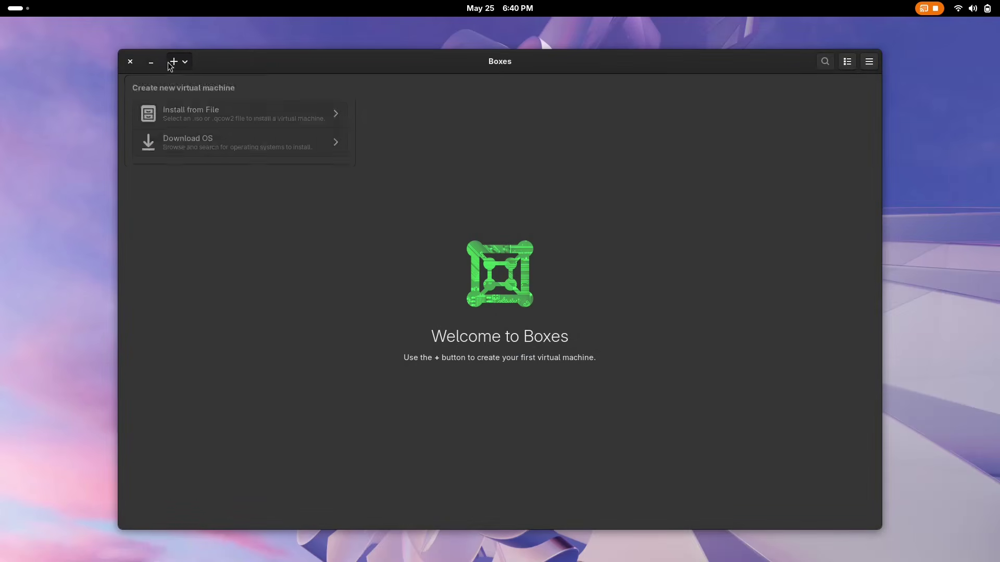
left_click(207, 152)
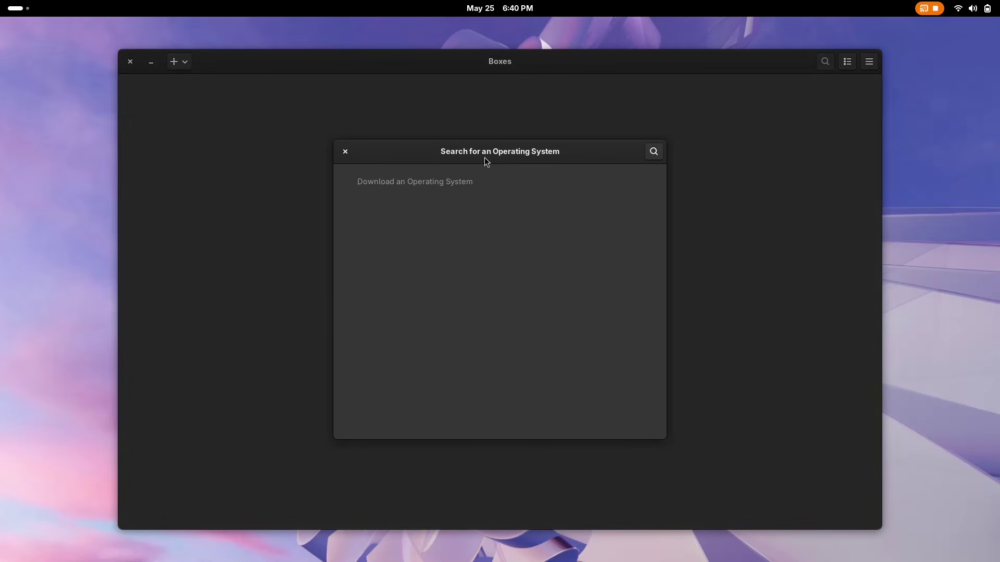
left_click(351, 152)
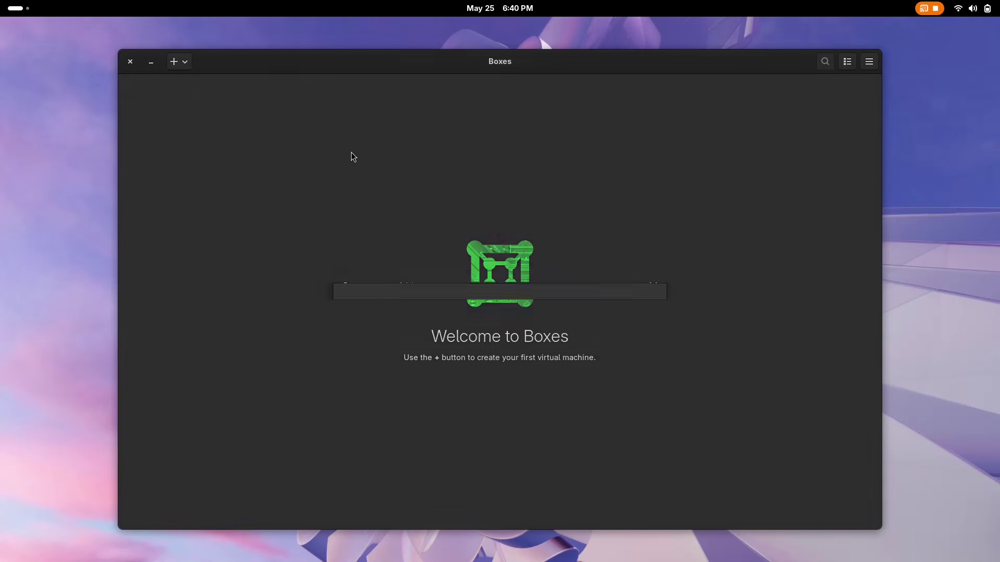
left_click(176, 62)
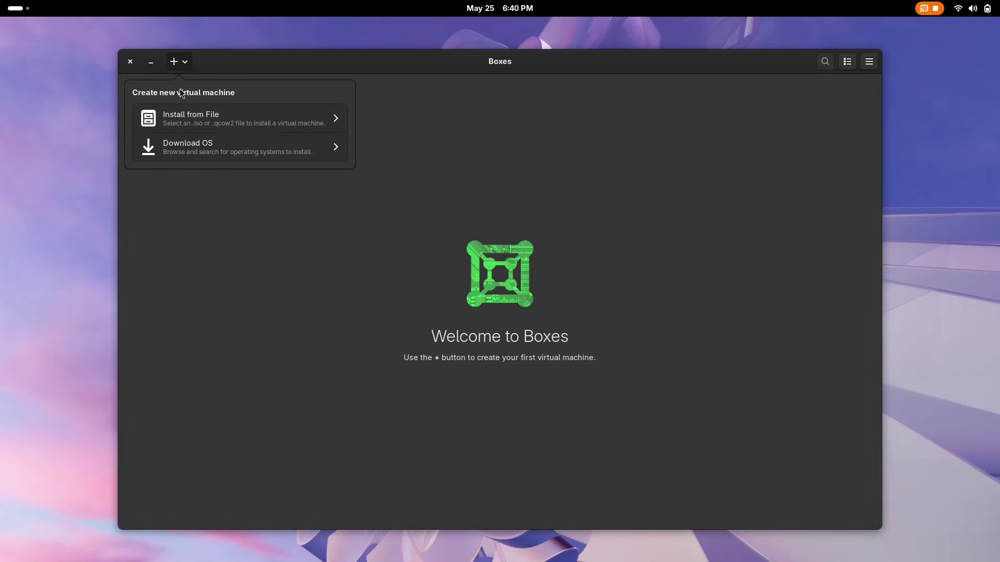
- Create the linuxmint-22 VM from linuxmint-22.3-cinnamon-64bit.iso and view it full screen
left_click(186, 116)
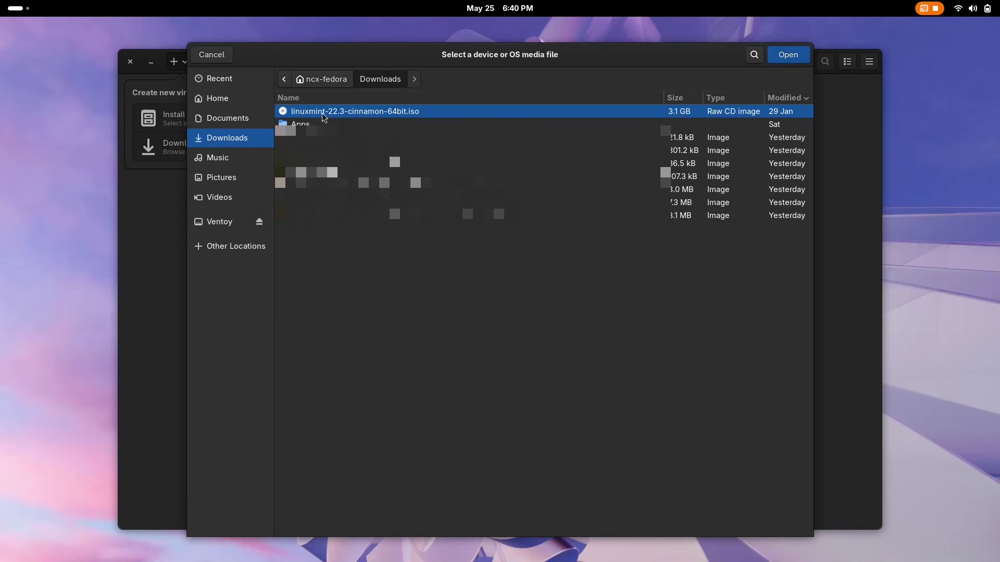
double_click(322, 114)
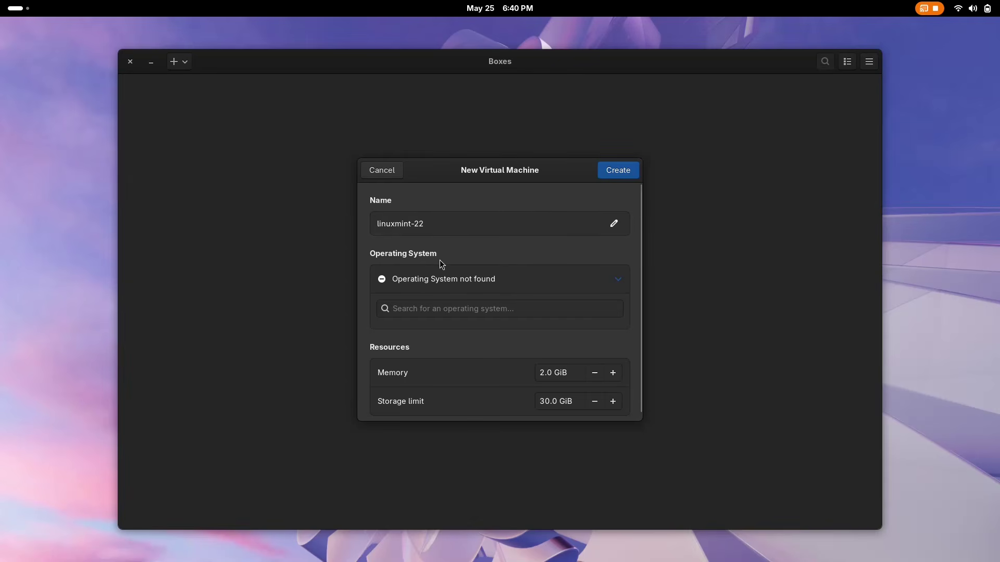
left_click(530, 280)
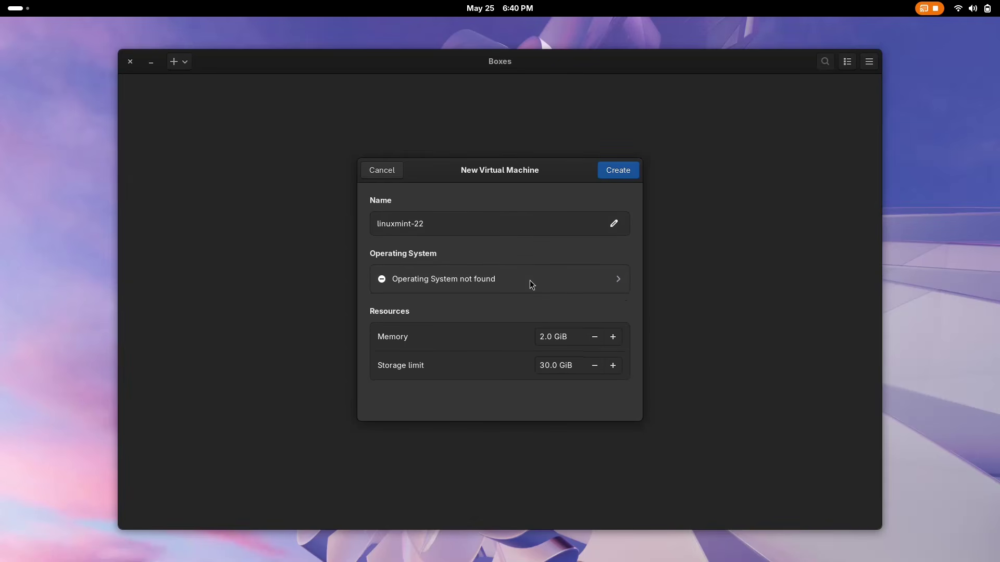
left_click(623, 175)
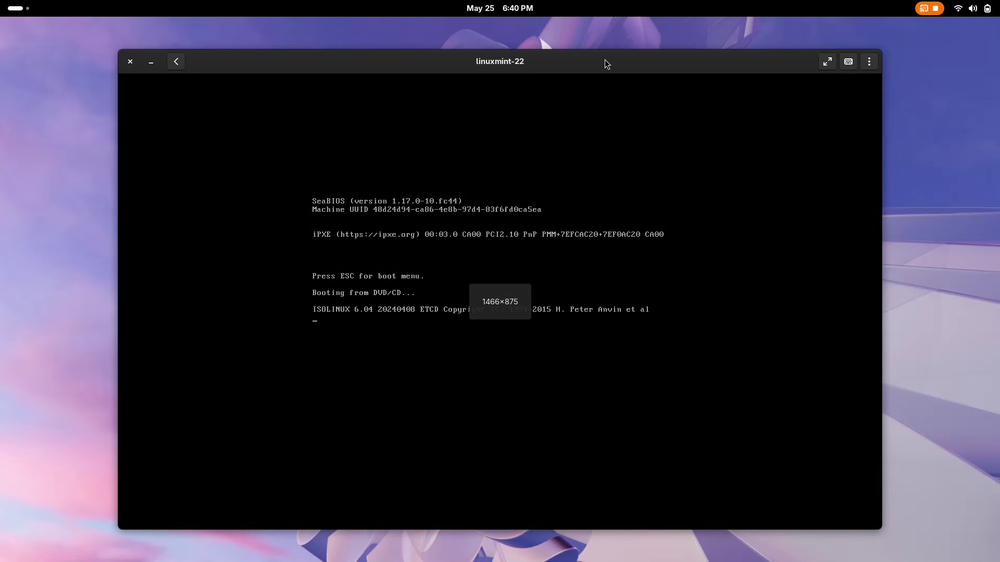
left_click(828, 61)
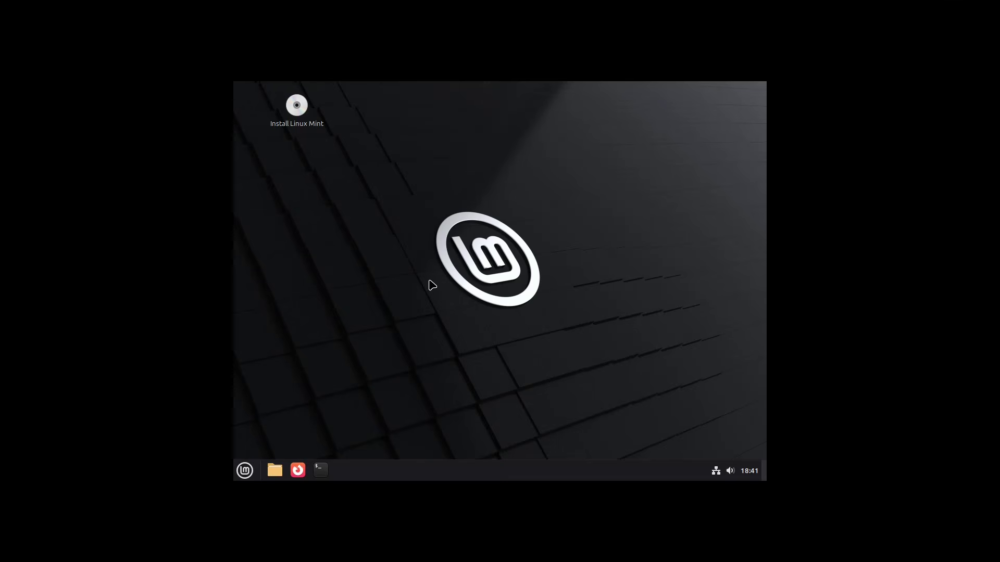
- Set the Linux Mint guest display resolution to 1920×1080 and apply it
right_click(430, 284)
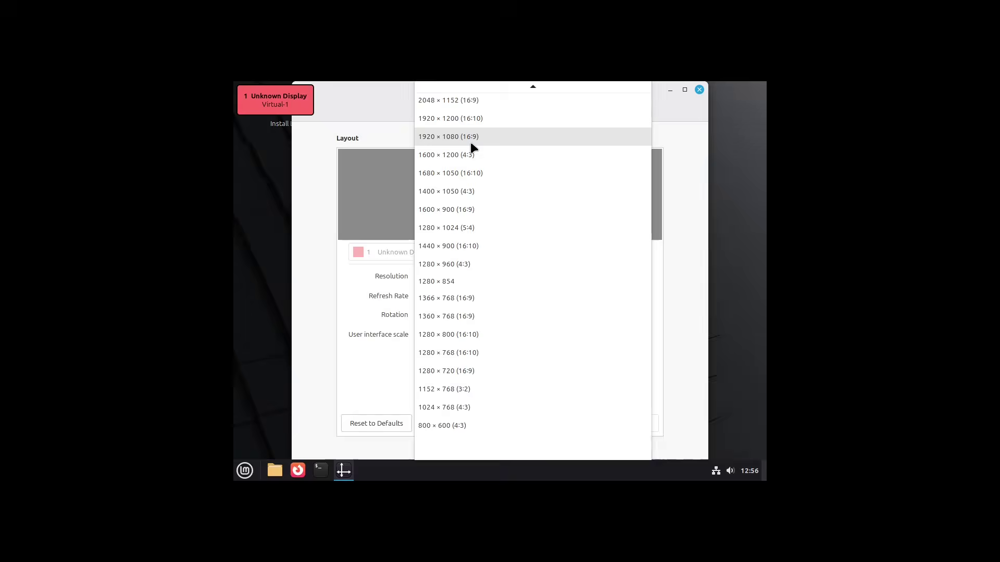
left_click(470, 141)
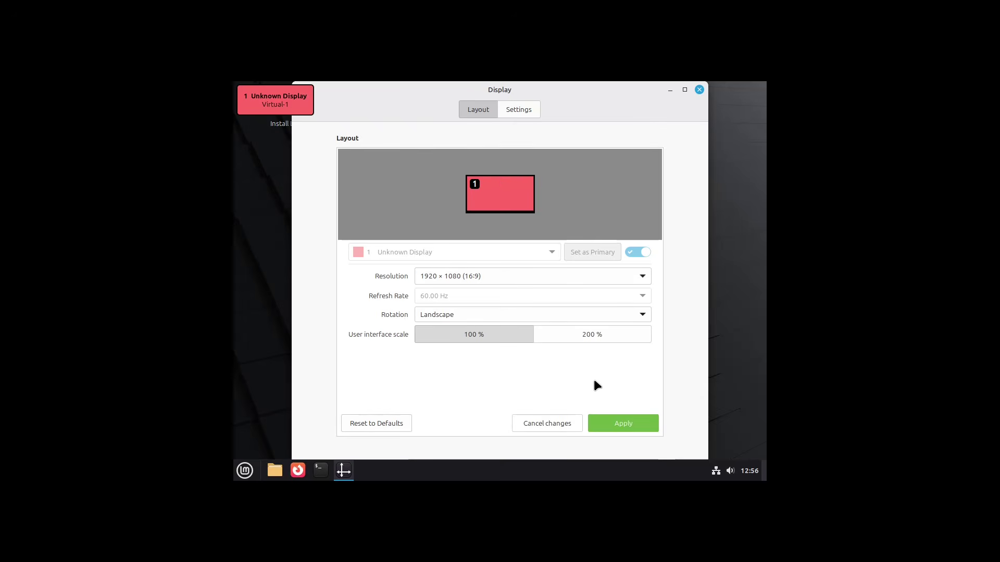
left_click(643, 429)
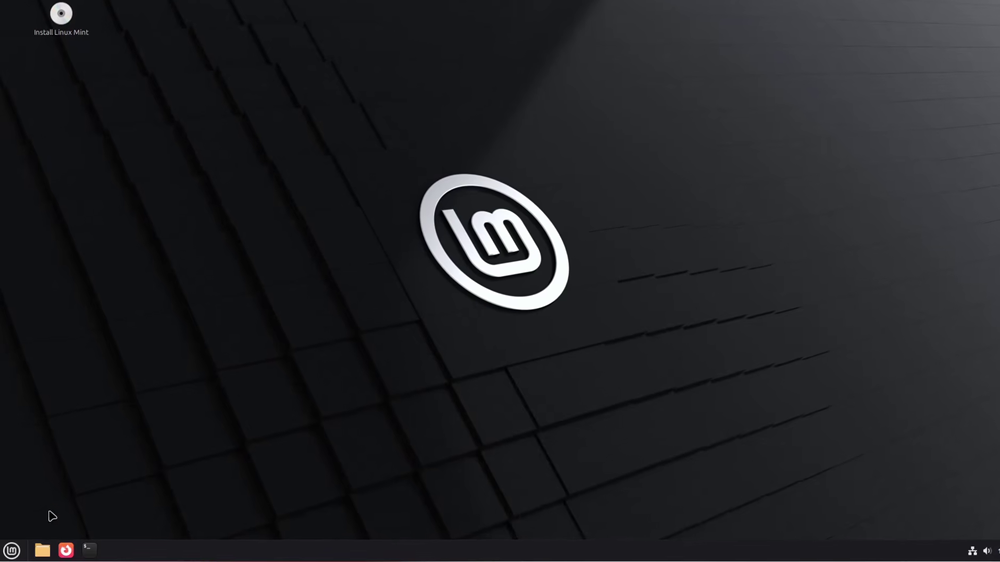
- Open the Home folder in the file manager and move it toward the screen centre
left_click(12, 551)
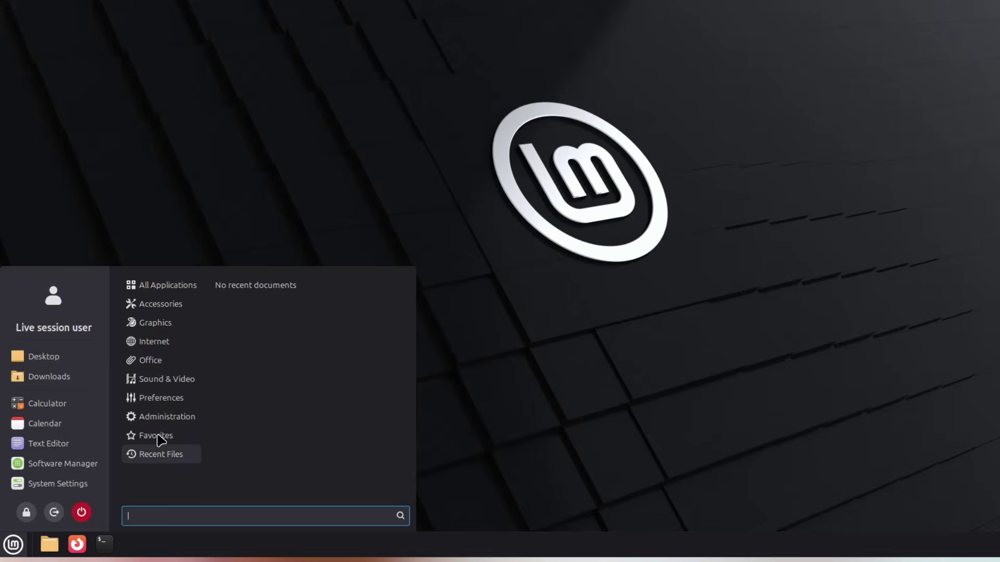
left_click(188, 207)
left_click(49, 545)
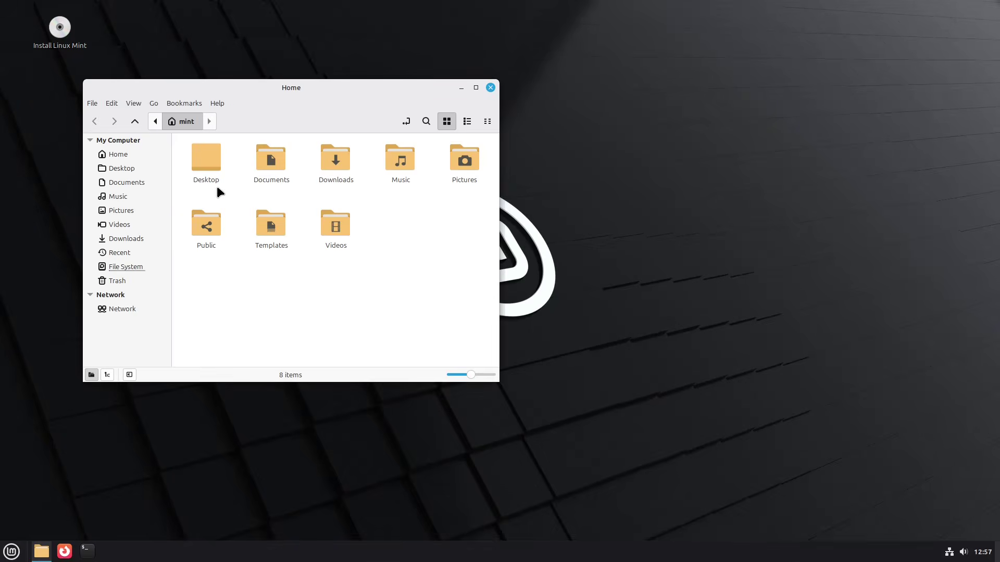
left_click_drag(262, 89, 407, 124)
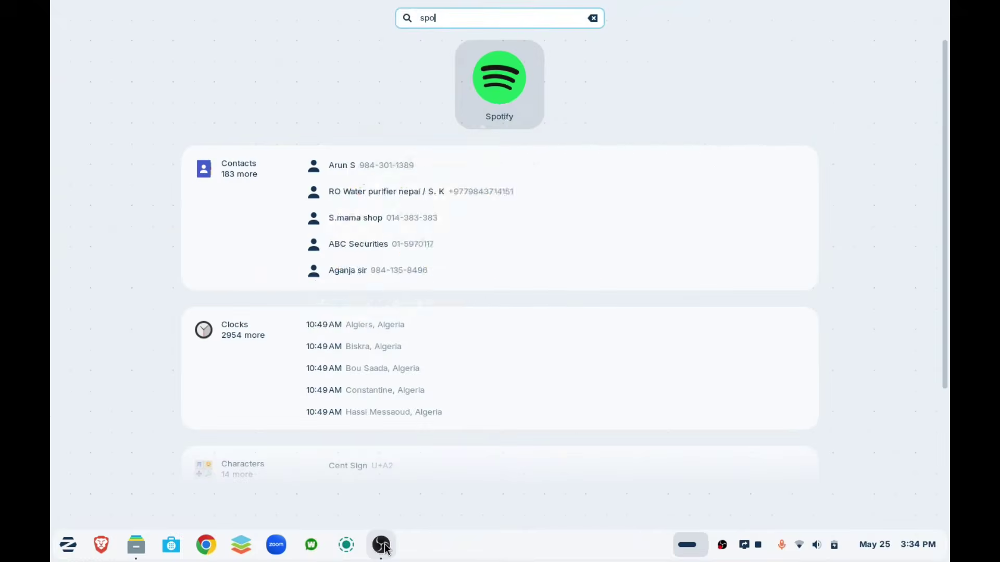
scroll(500, 312, "down", 5)
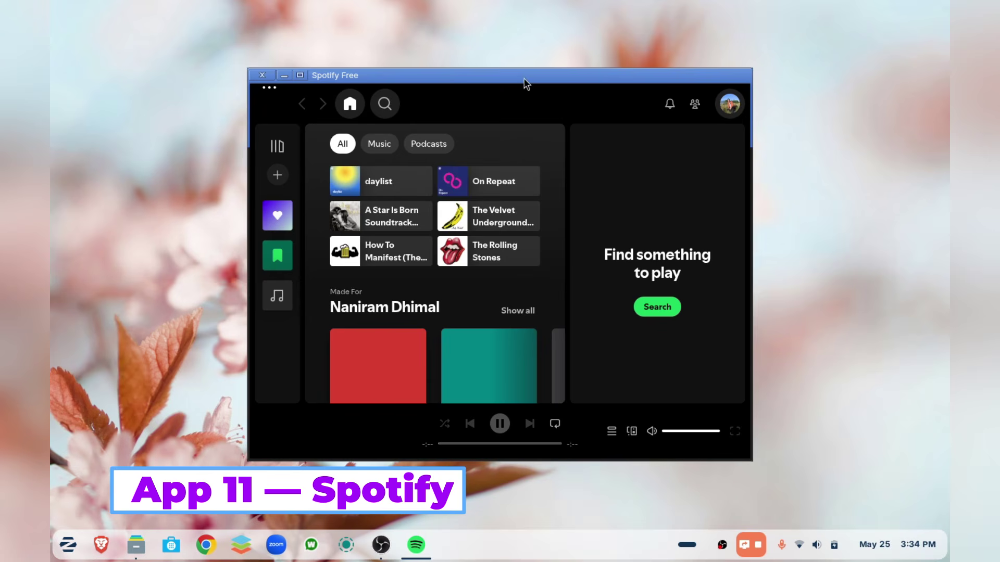
- Play the Bee Gees Mix, skip to the next track, and seek to 1:15 then 2:30
left_click_drag(524, 79, 498, 69)
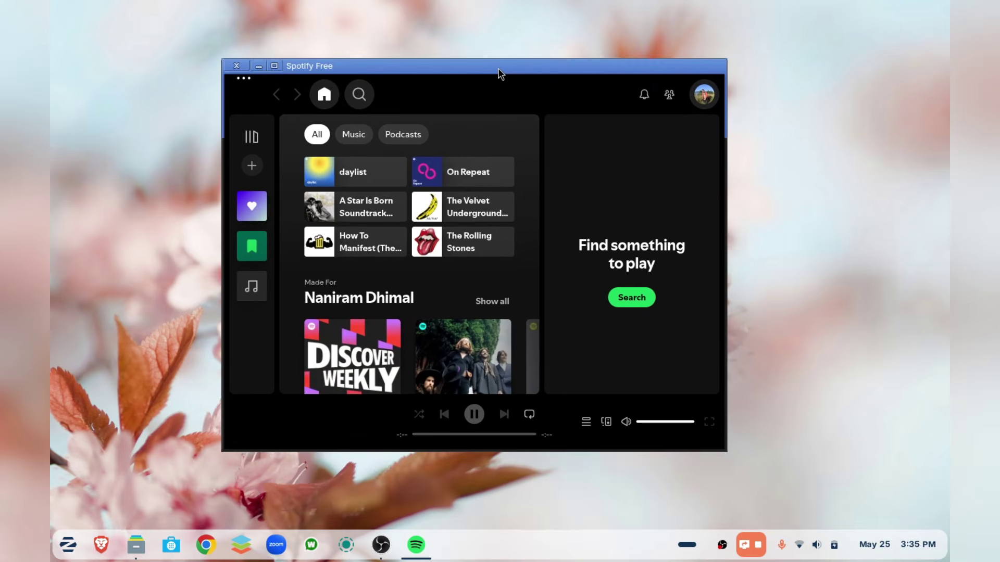
scroll(342, 311, "down", 5)
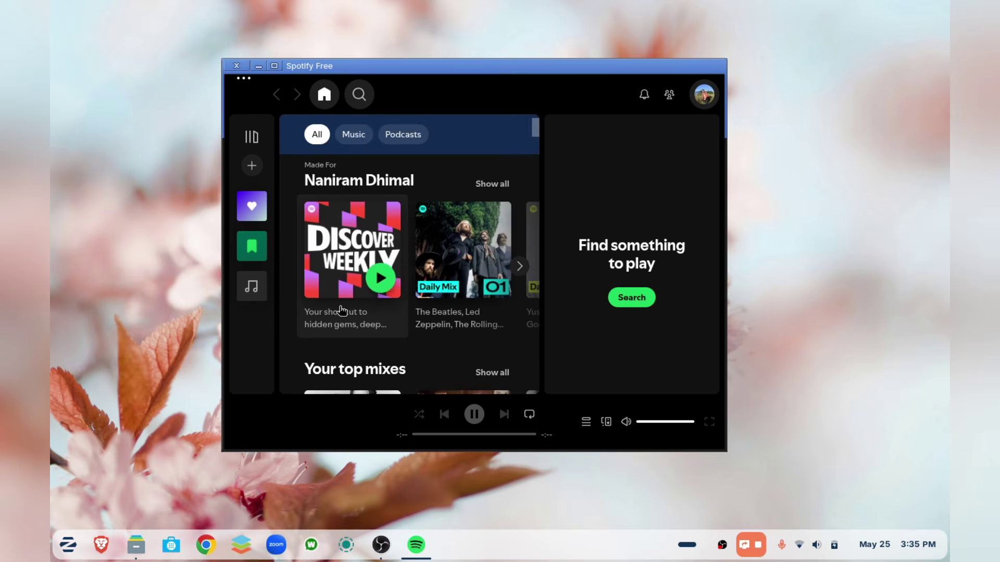
scroll(340, 315, "down", 9)
scroll(339, 316, "up", 6)
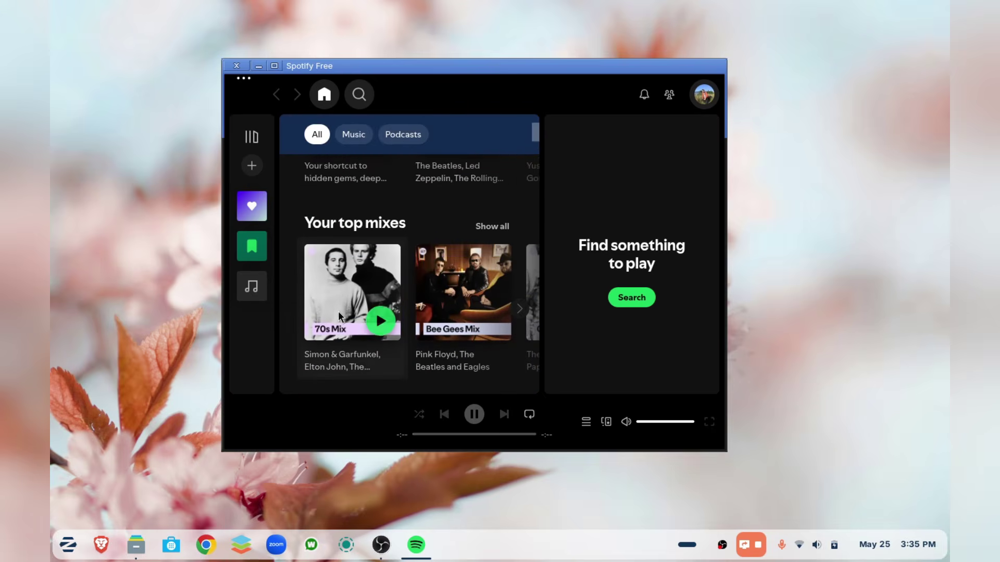
left_click(489, 313)
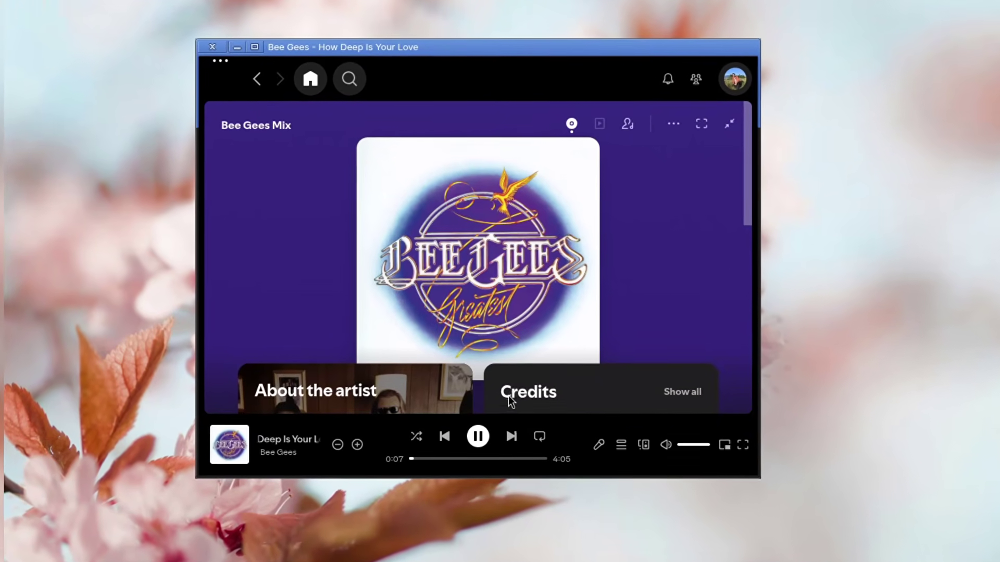
left_click(511, 436)
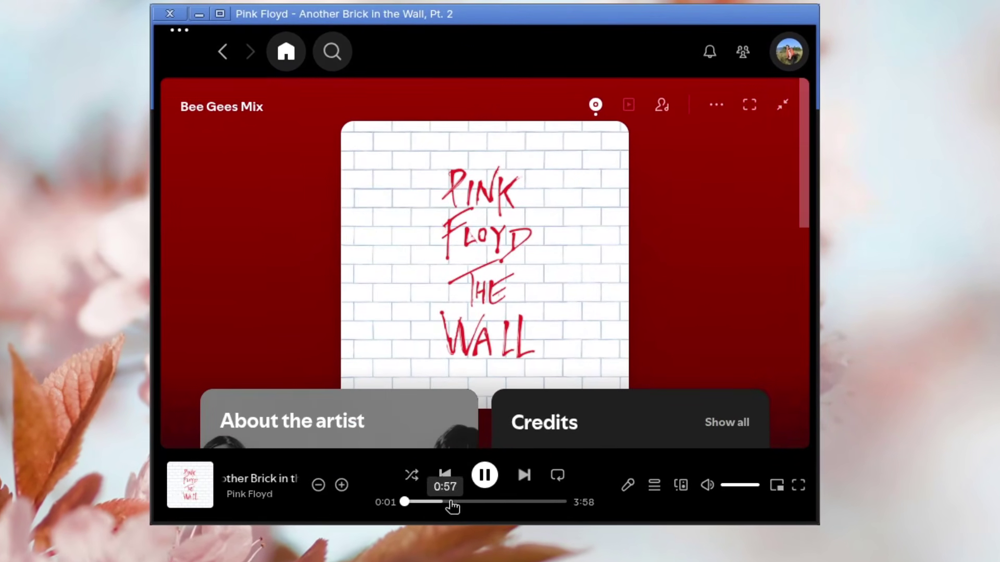
left_click(455, 502)
left_click(506, 502)
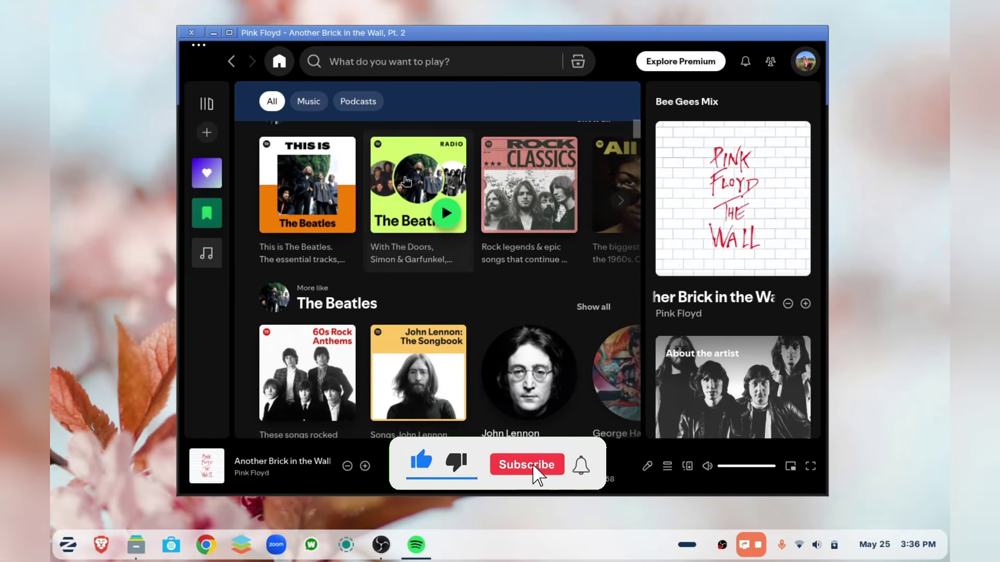
- Browse the More like The Beatles row, then leave download quality at High in Settings
scroll(406, 358, "down", 1)
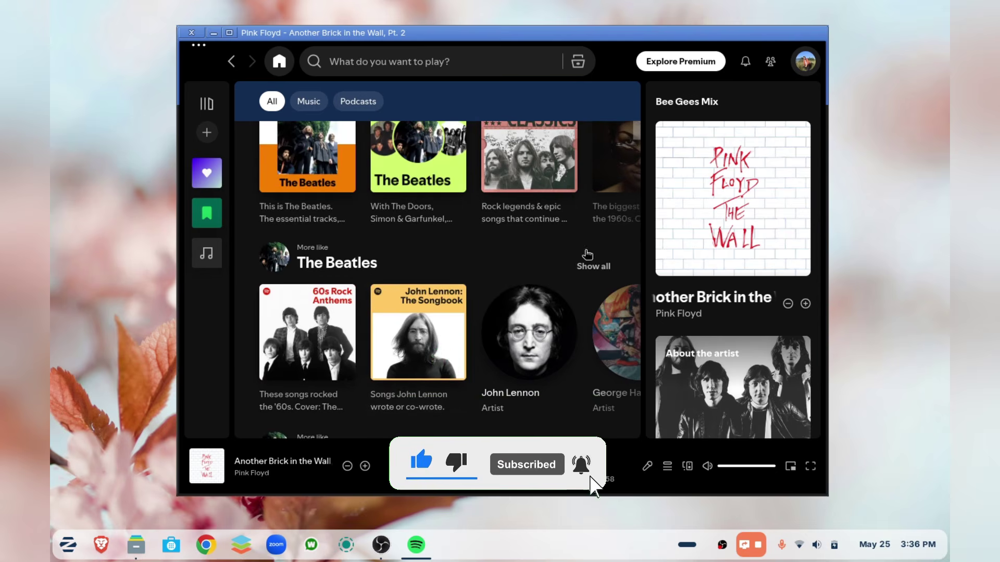
left_click(594, 267)
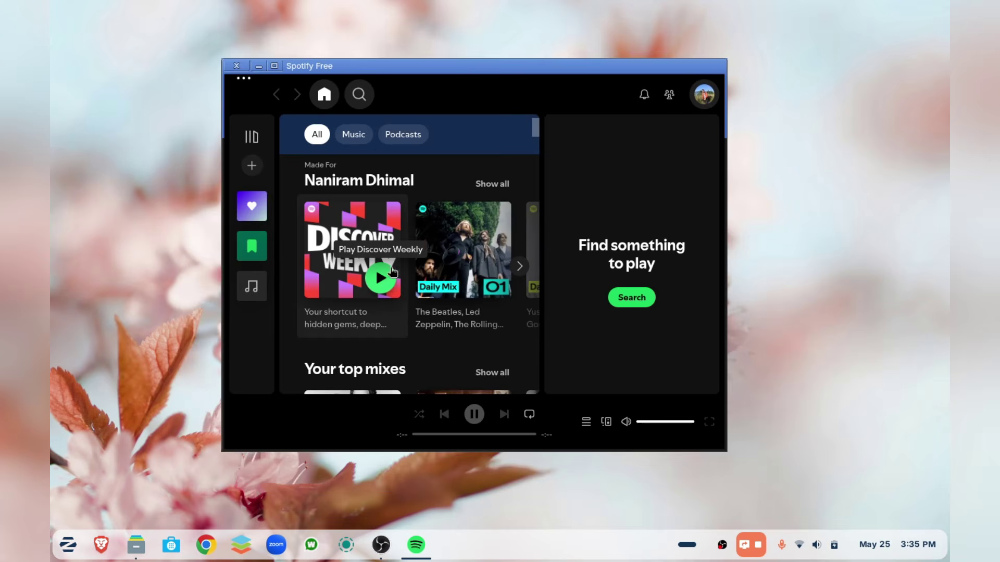
scroll(340, 315, "down", 8)
scroll(341, 314, "up", 5)
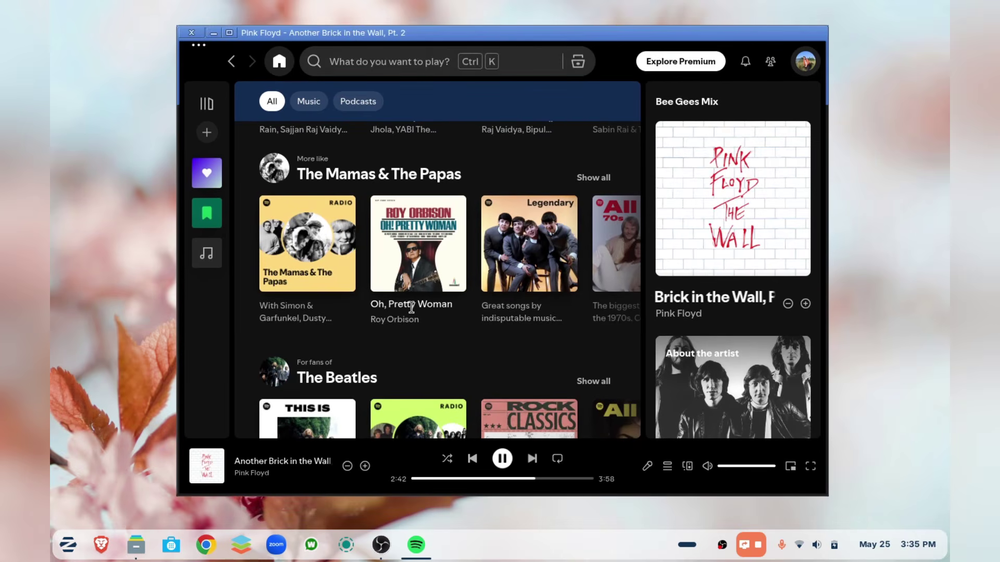
scroll(413, 357, "down", 5)
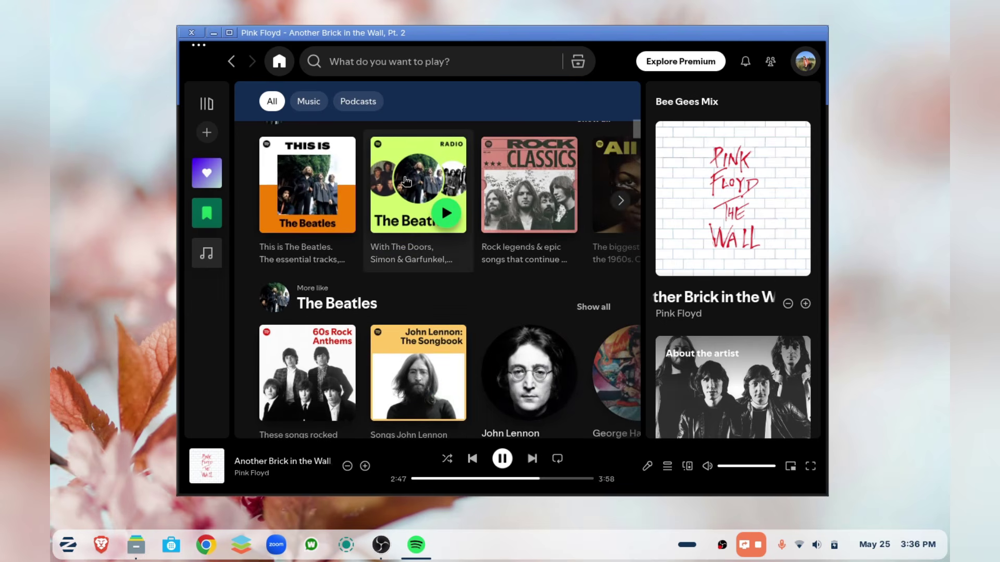
scroll(416, 313, "down", 1)
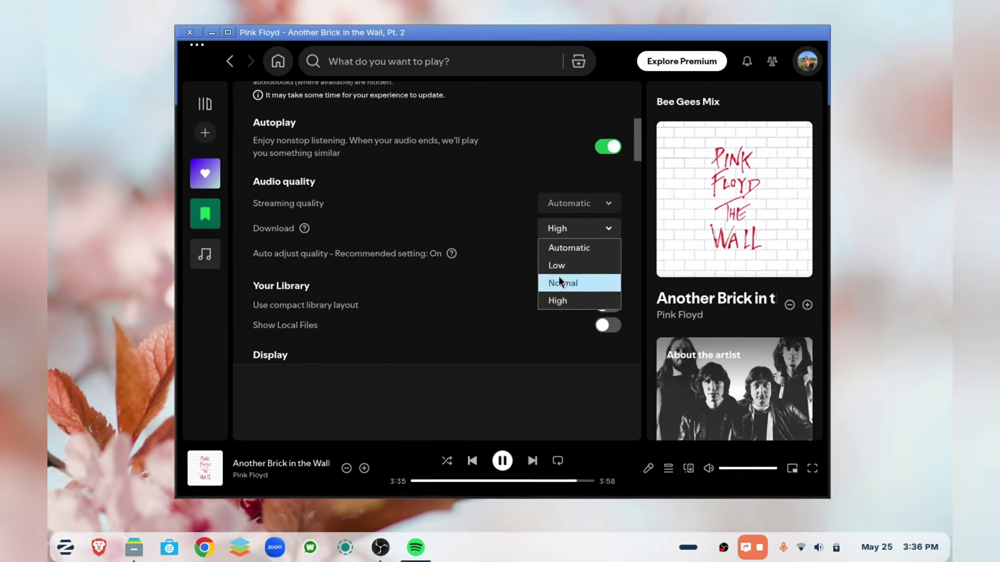
left_click(508, 185)
scroll(487, 271, "down", 5)
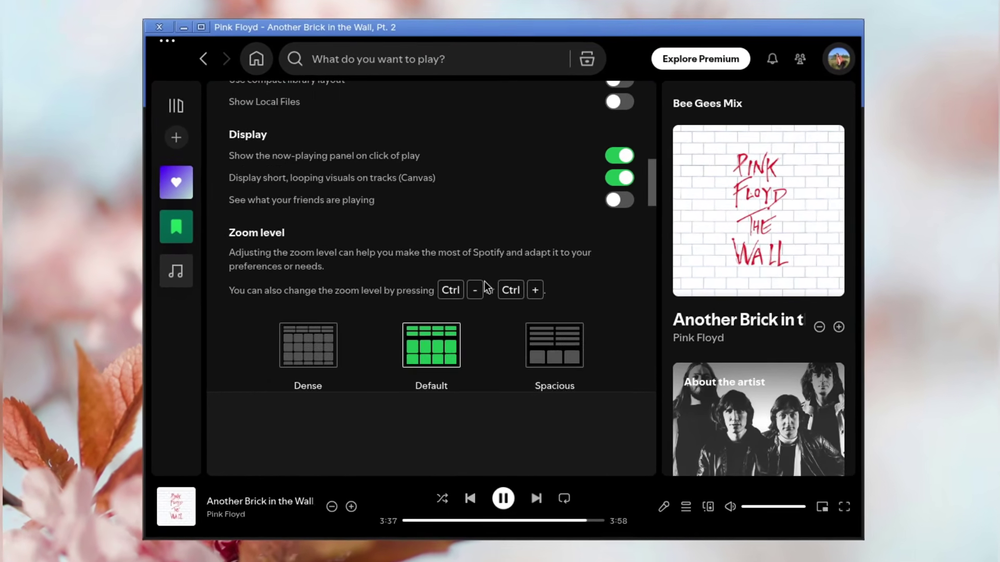
scroll(484, 289, "down", 4)
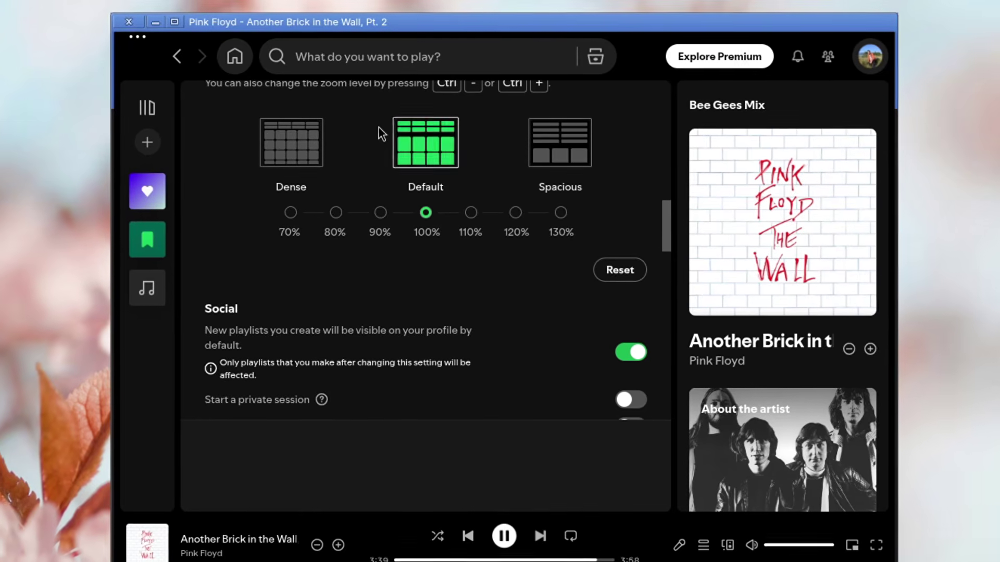
- Try the Dense 70% zoom, restore Default 100%, and open the account options
left_click(294, 144)
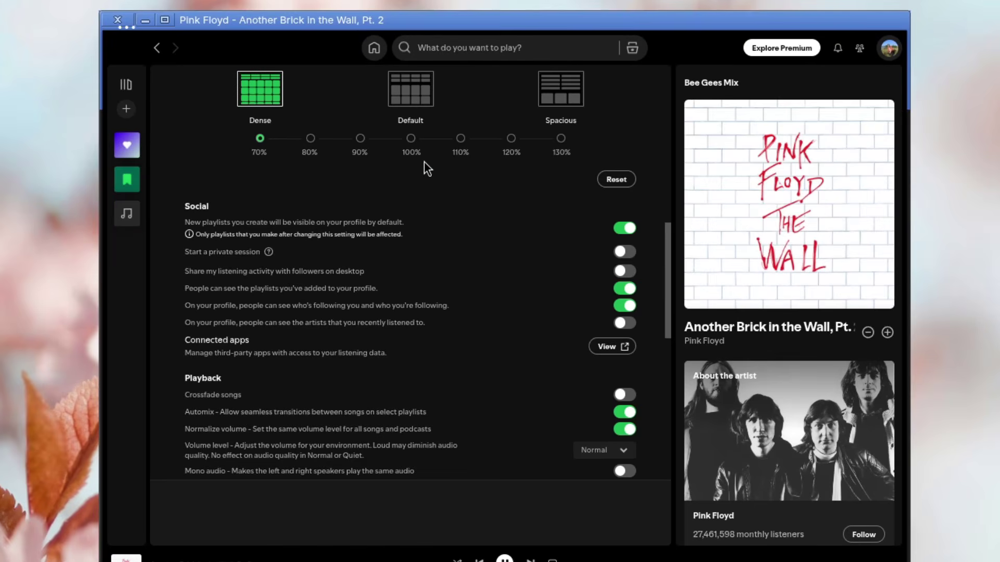
left_click(404, 108)
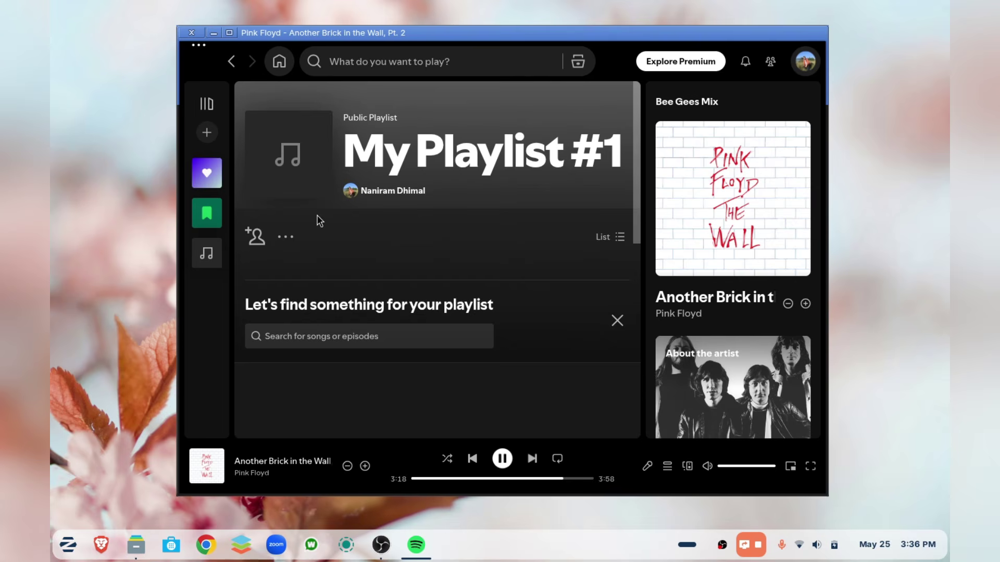
scroll(389, 252, "down", 3)
scroll(389, 252, "up", 3)
mouse_move(302, 142)
left_click(805, 61)
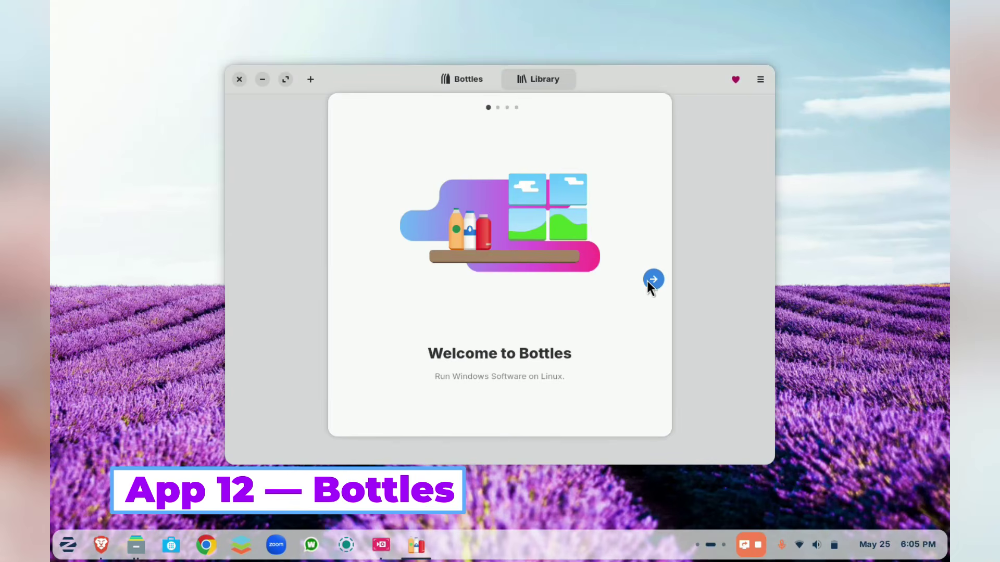
- Complete the Bottles welcome tour and first-run setup, then show the empty bottles list
left_click(651, 280)
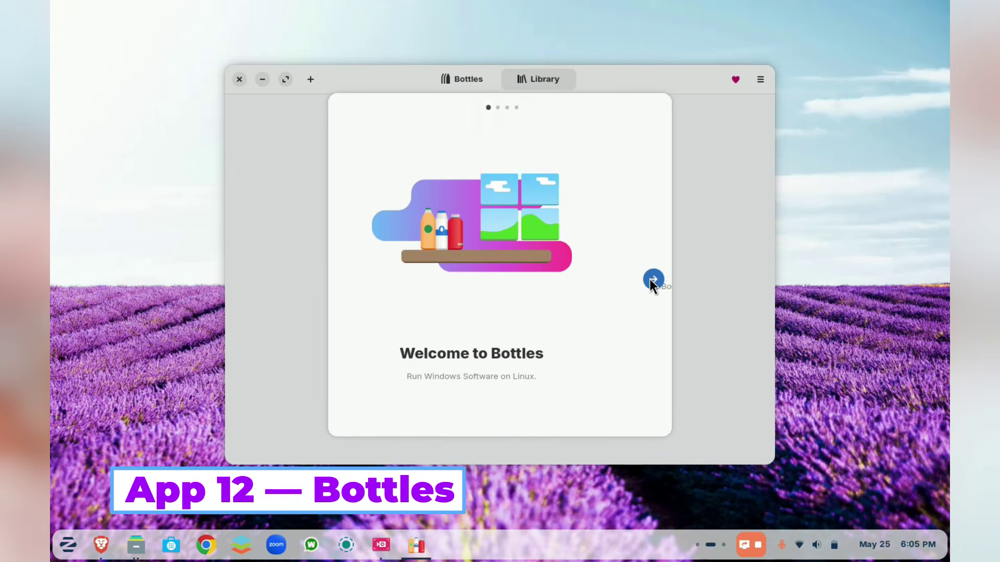
left_click(651, 280)
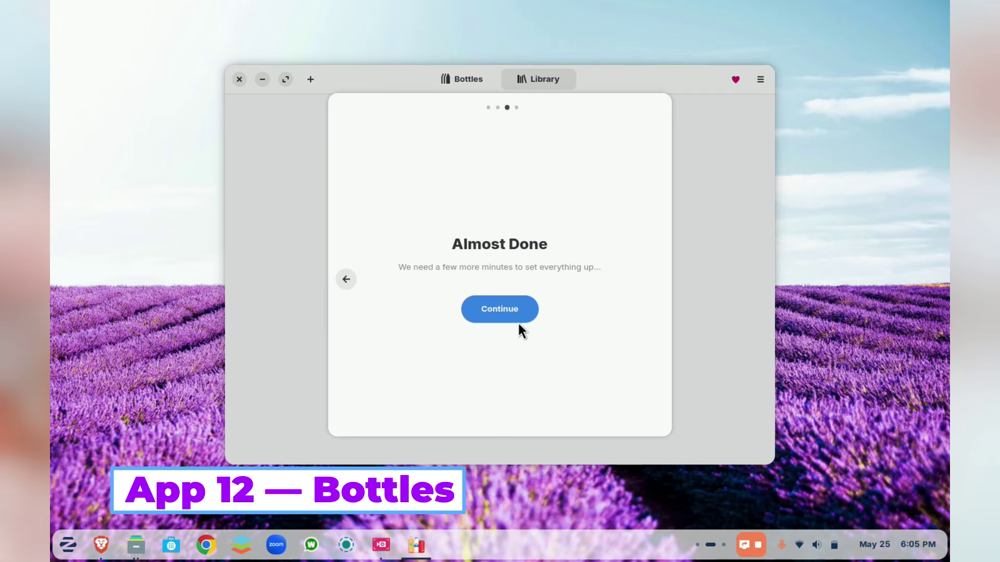
left_click(503, 319)
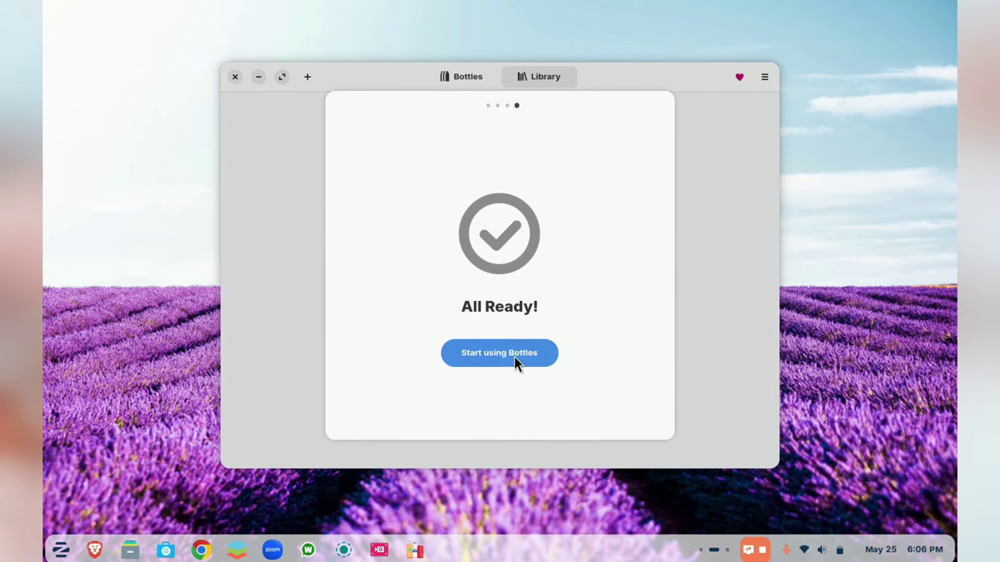
left_click(513, 356)
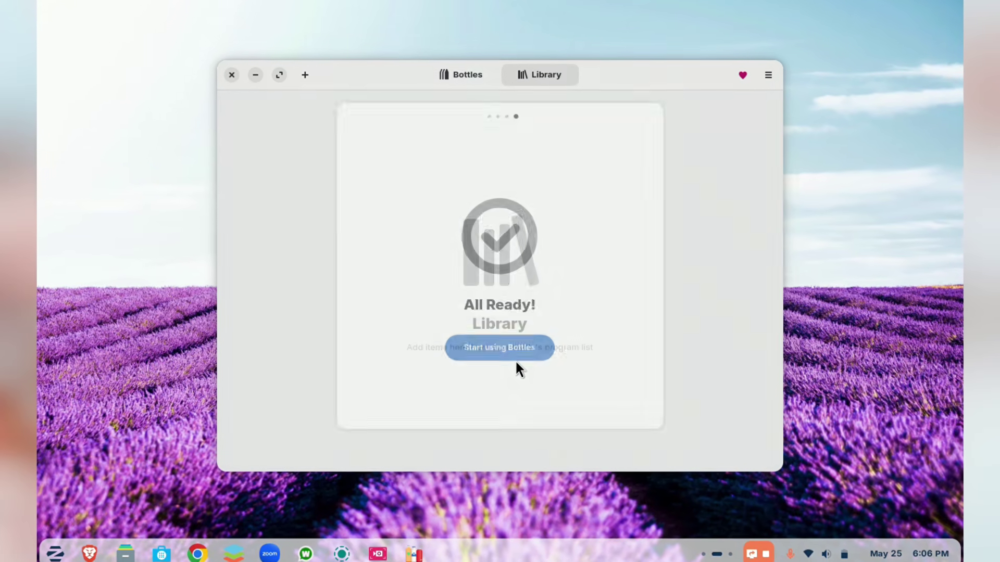
left_click(471, 74)
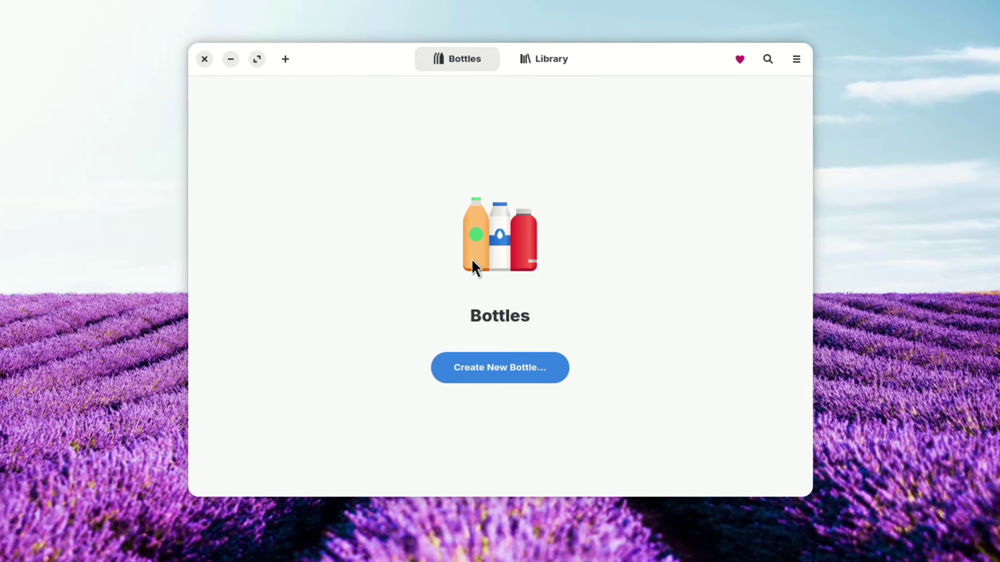
- Create an Application bottle named 'npp' using the soda-9.0-1 runner
left_click(465, 373)
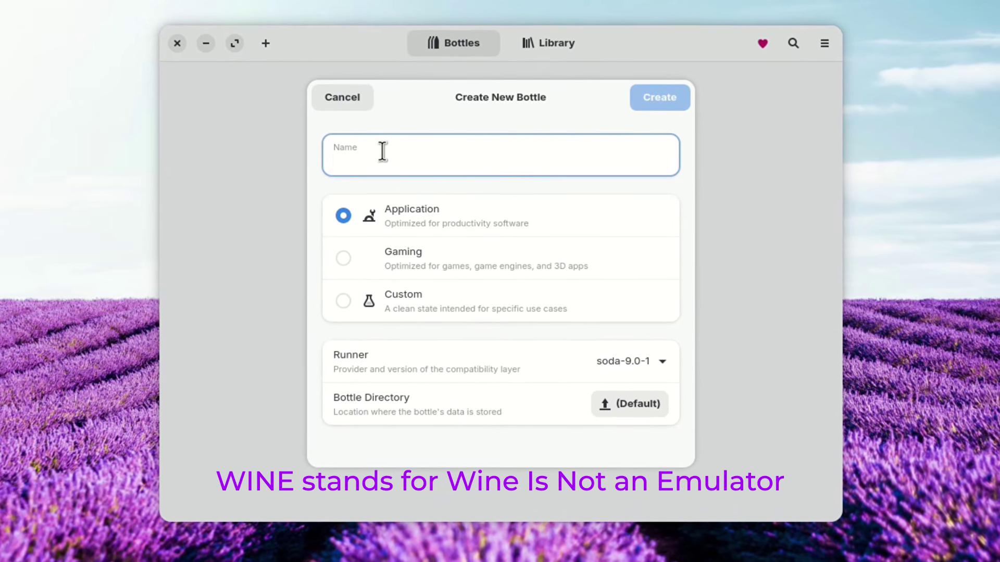
type("npp")
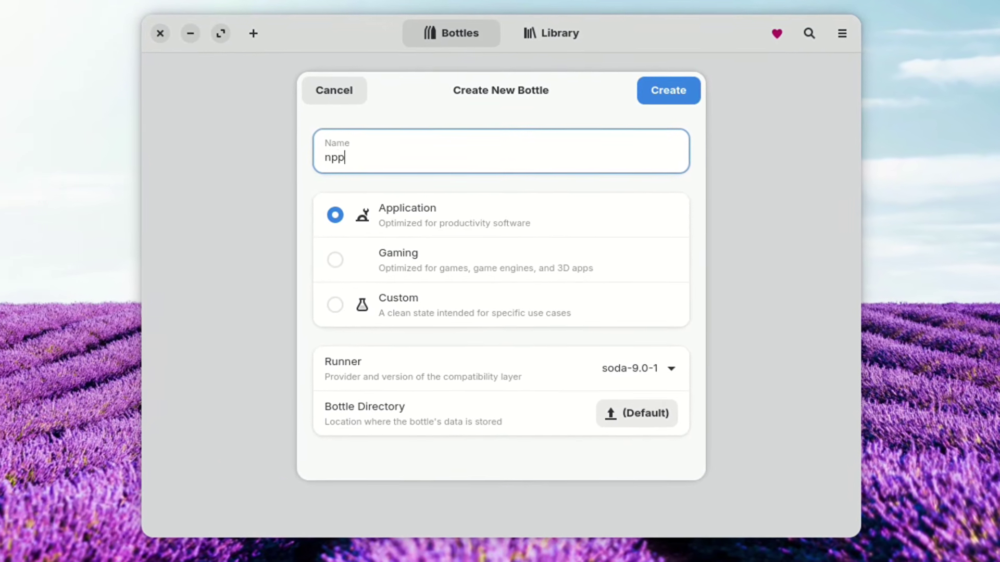
left_click(440, 216)
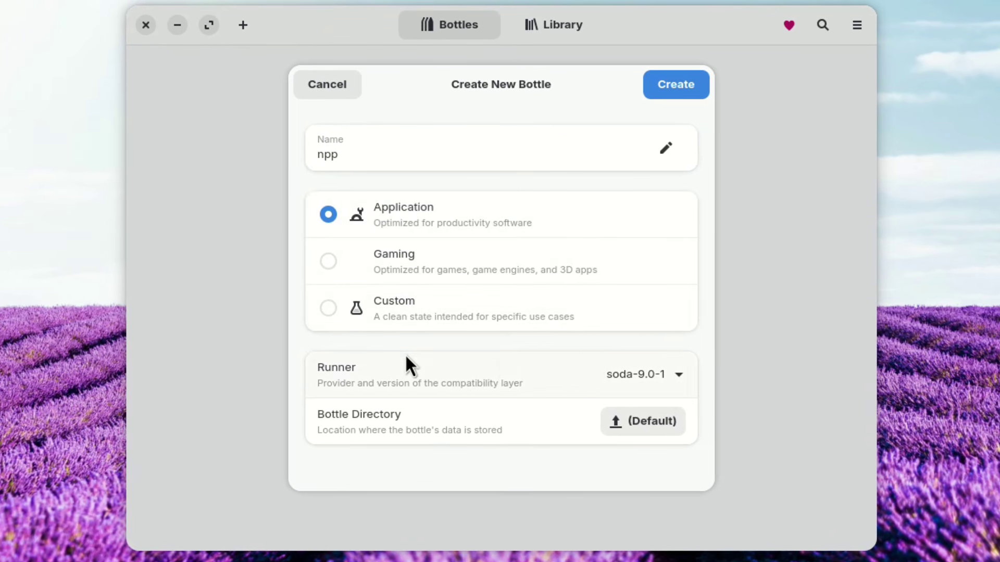
left_click(672, 374)
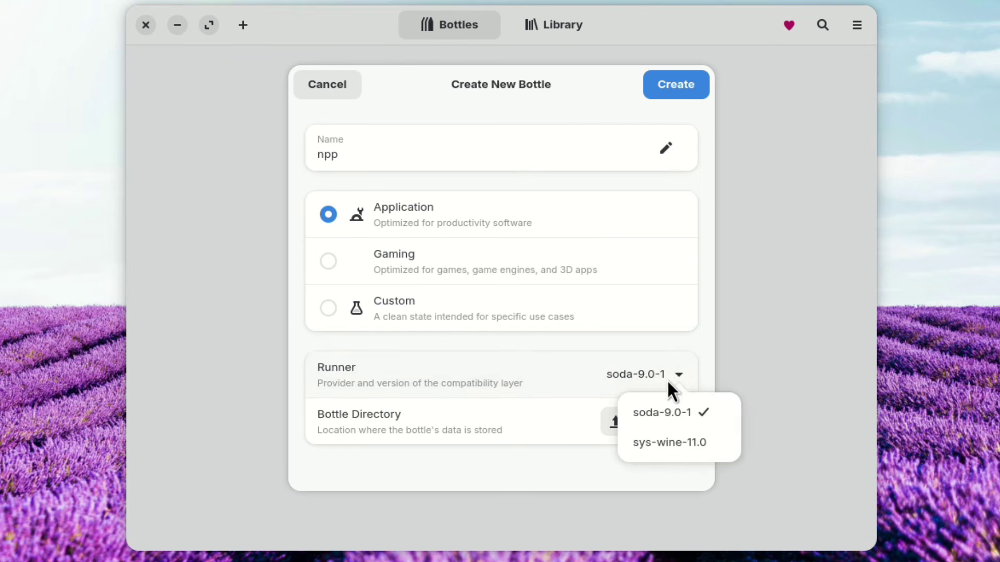
left_click(660, 353)
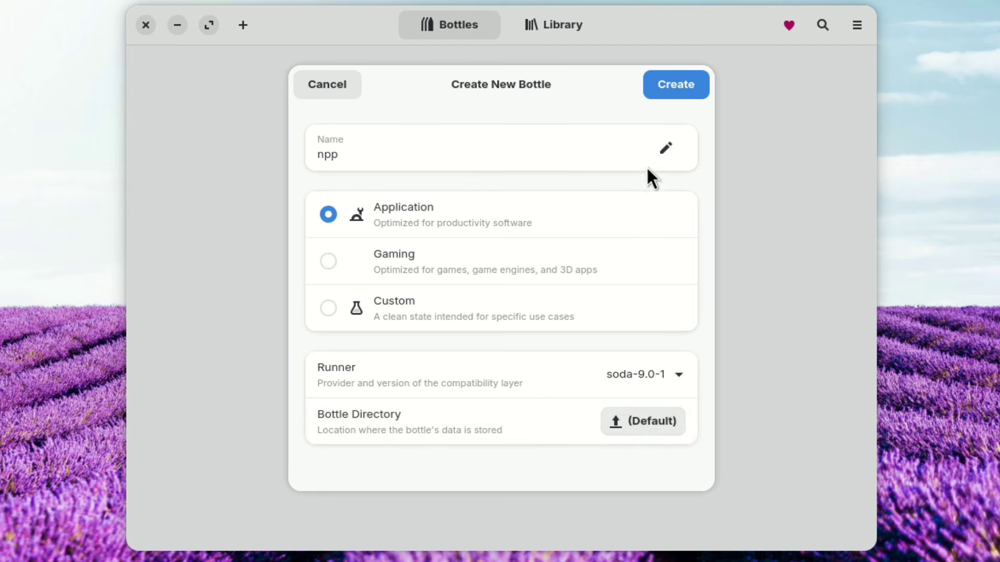
left_click(687, 80)
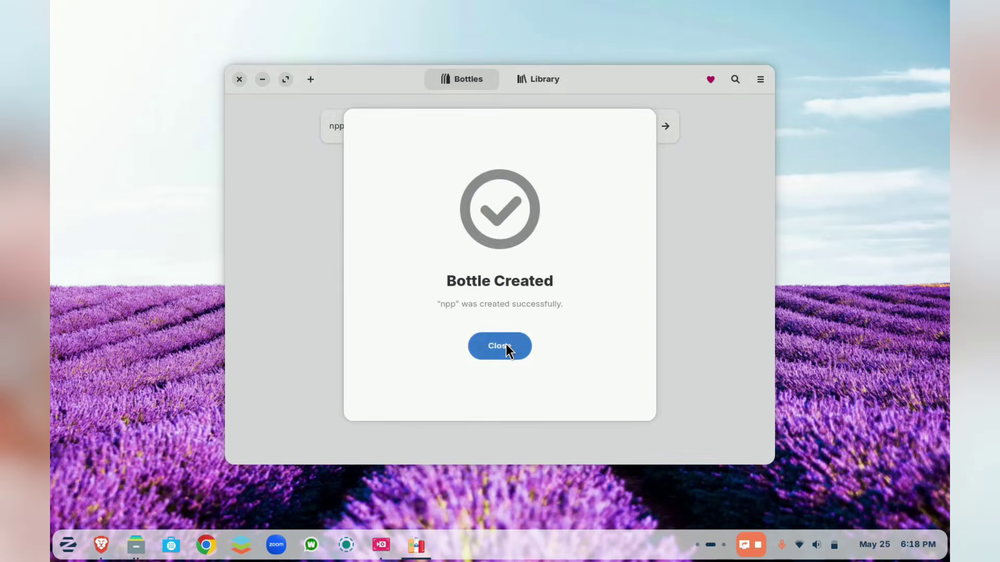
left_click(507, 348)
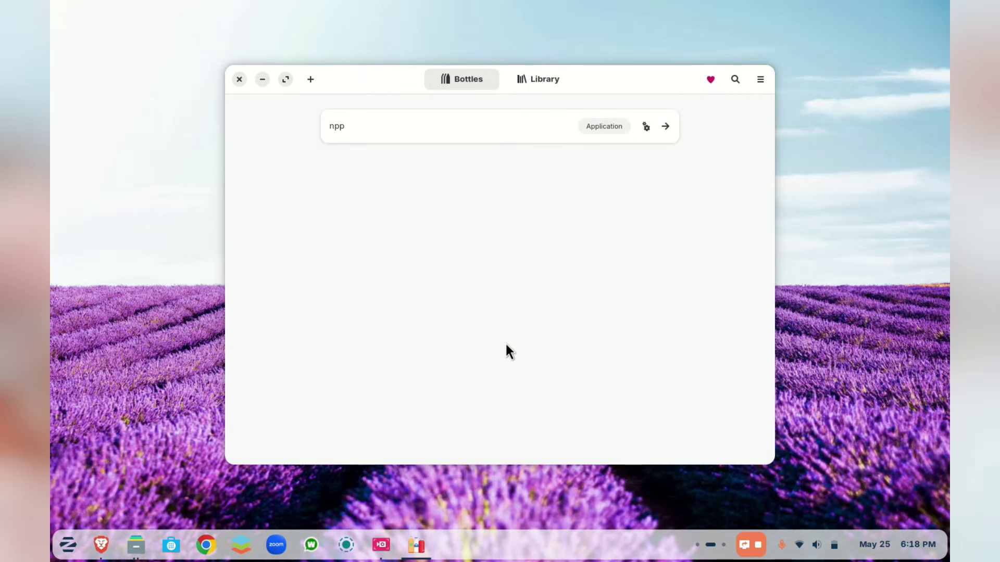
- Launch the Notepad++ installer .exe inside the npp bottle
left_click(410, 125)
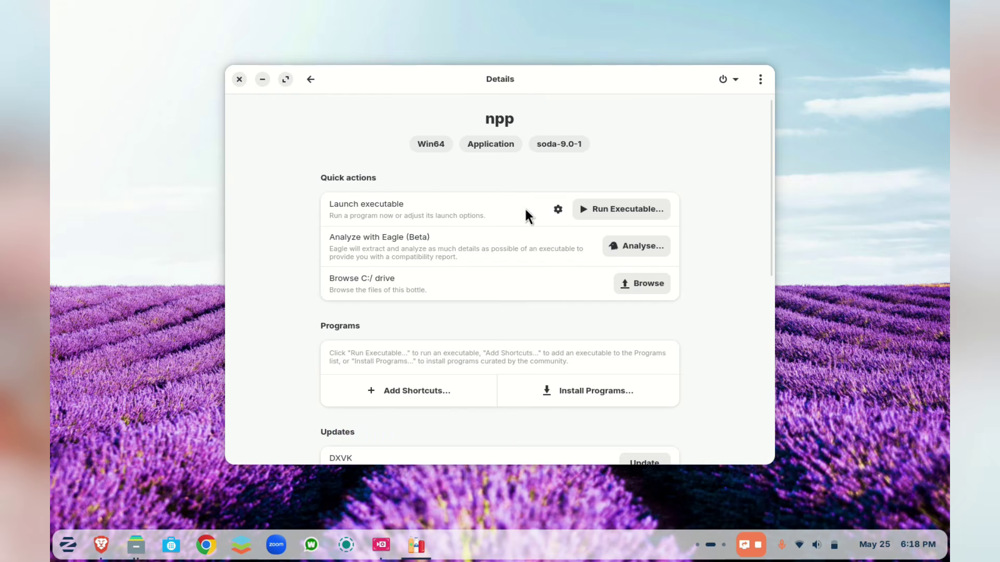
left_click(637, 209)
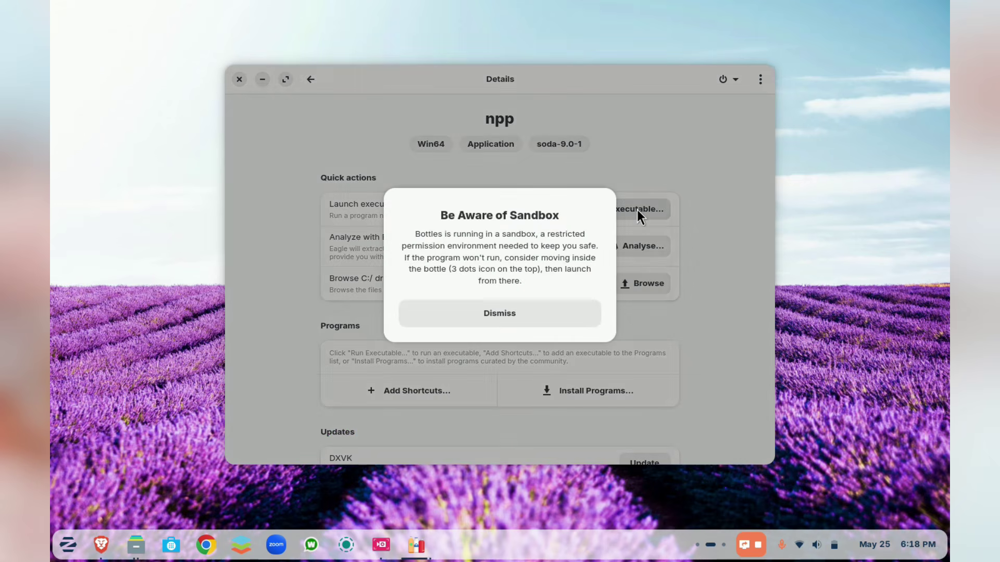
left_click(492, 309)
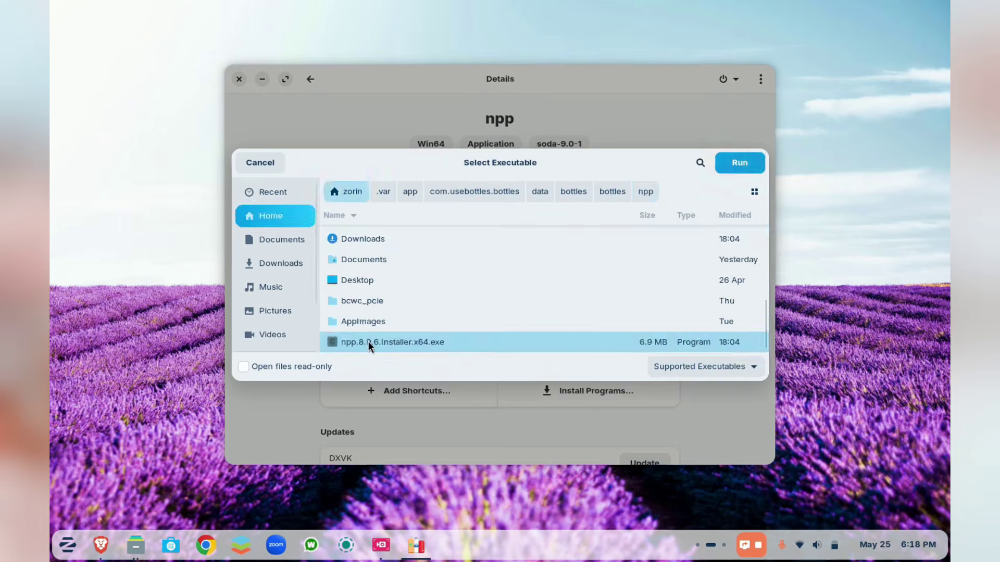
double_click(368, 342)
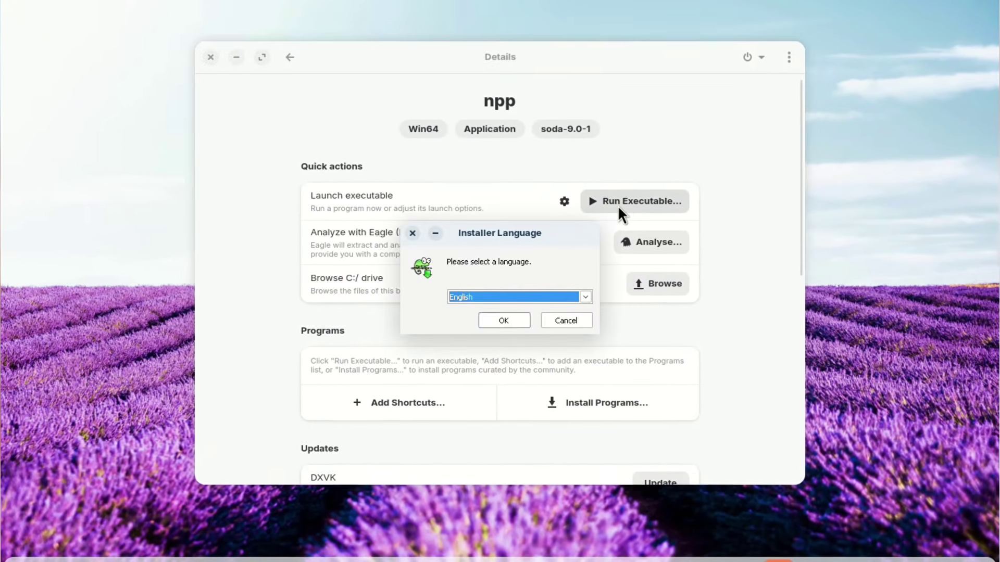
- Install Notepad++ v8.9.6 in English with the license accepted and default folder and components
left_click(506, 322)
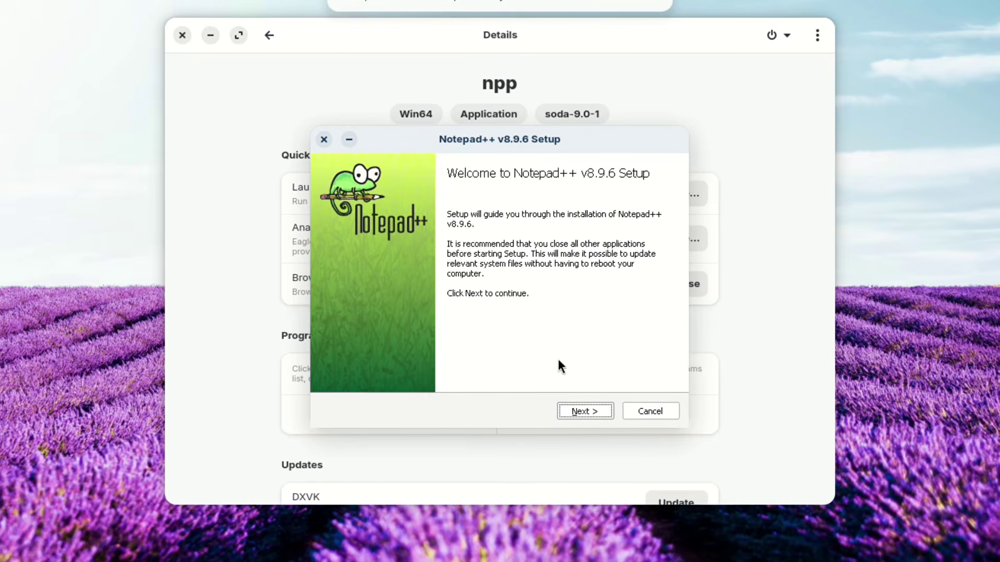
left_click(583, 408)
left_click(583, 408)
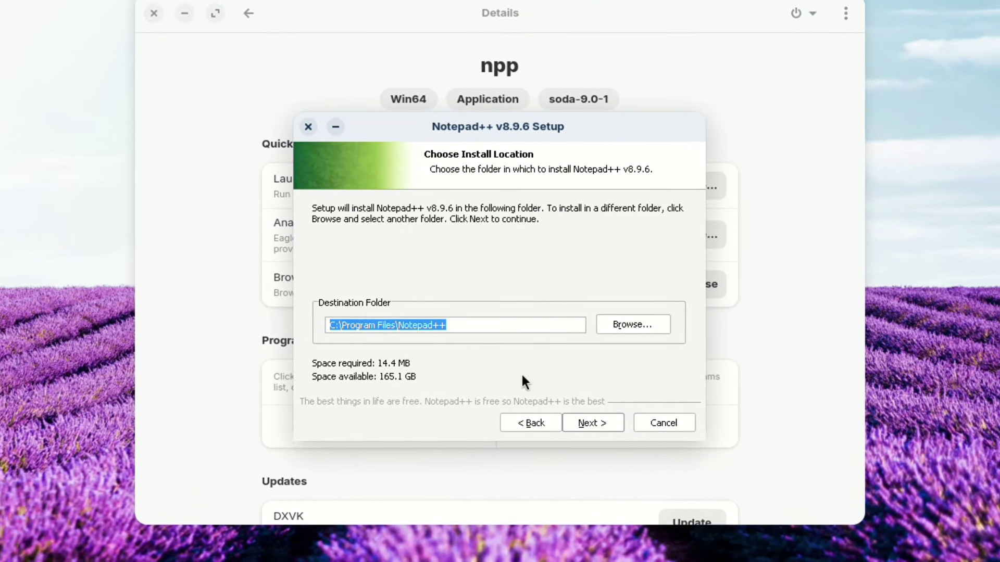
left_click(586, 421)
left_click(589, 425)
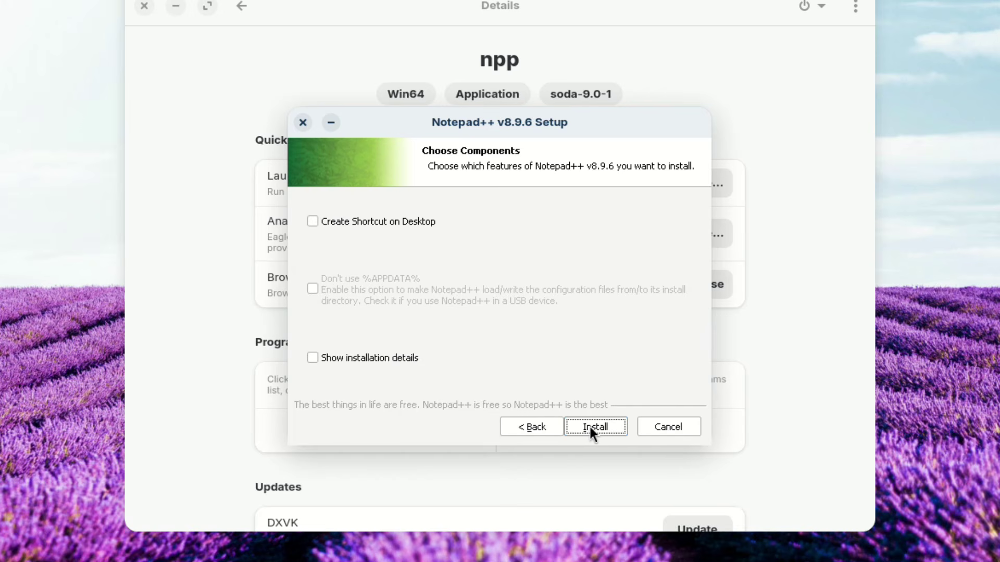
left_click(589, 425)
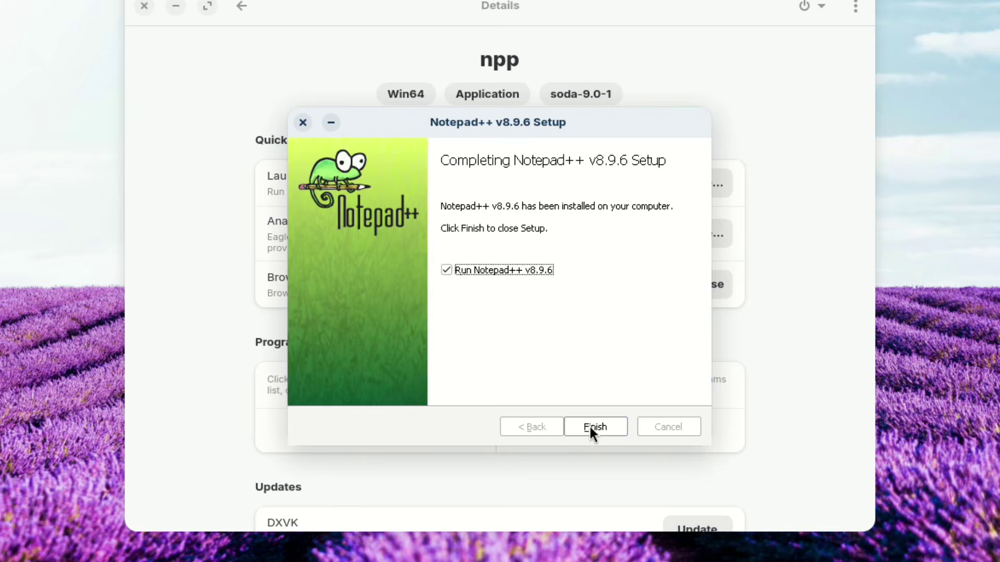
left_click(589, 425)
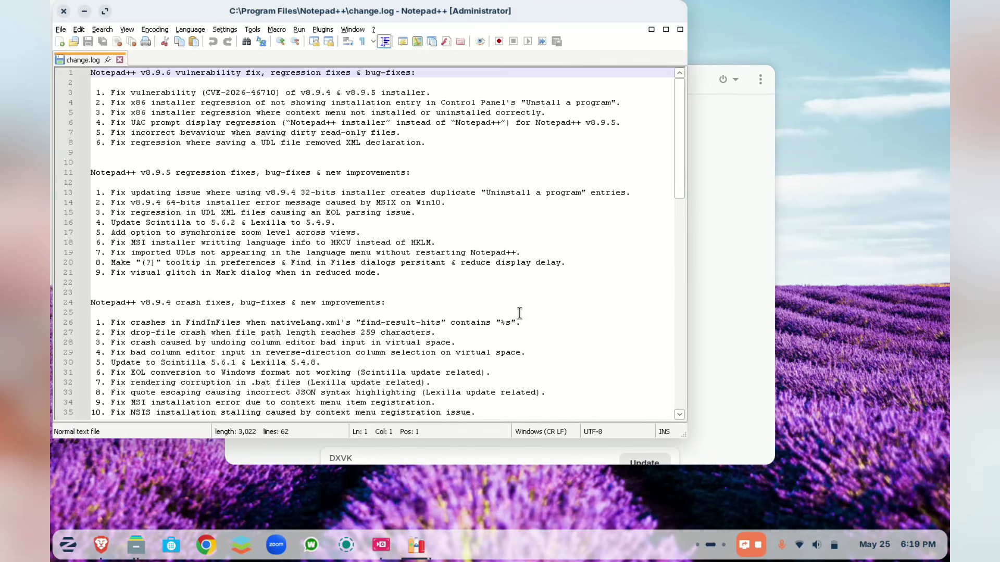
- Maximize Notepad++ and create a new empty 'new 1' document via File > New
double_click(399, 10)
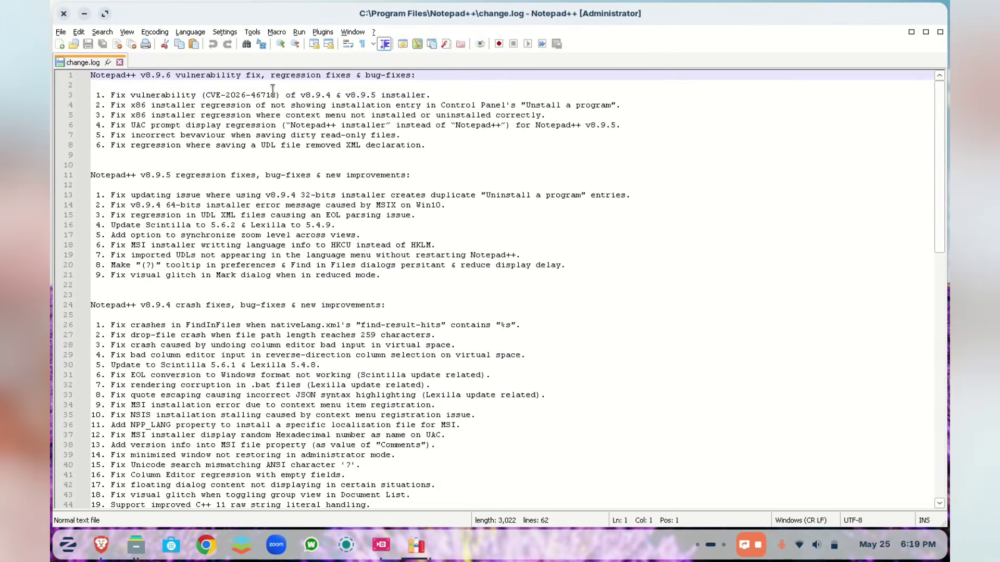
left_click(60, 31)
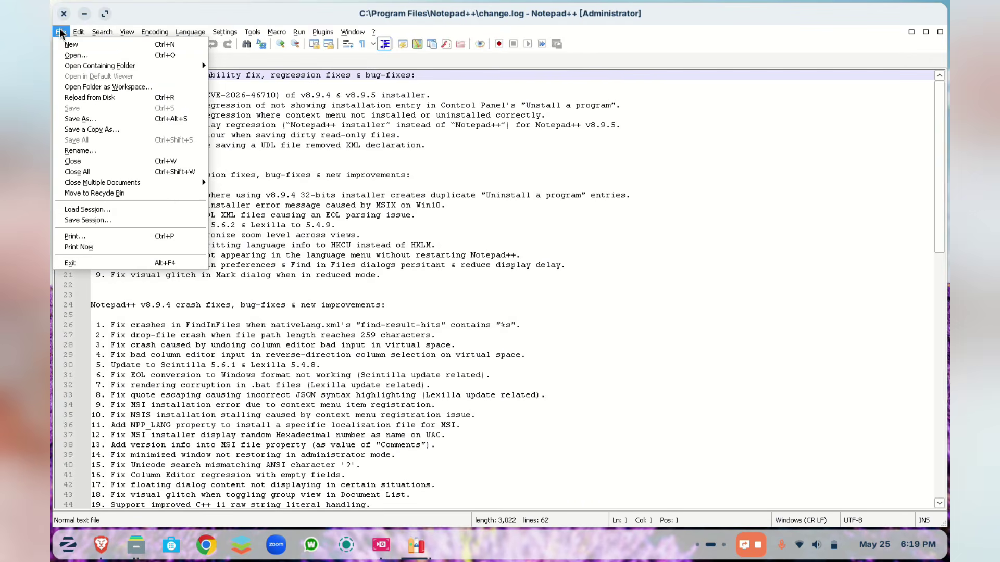
left_click(65, 48)
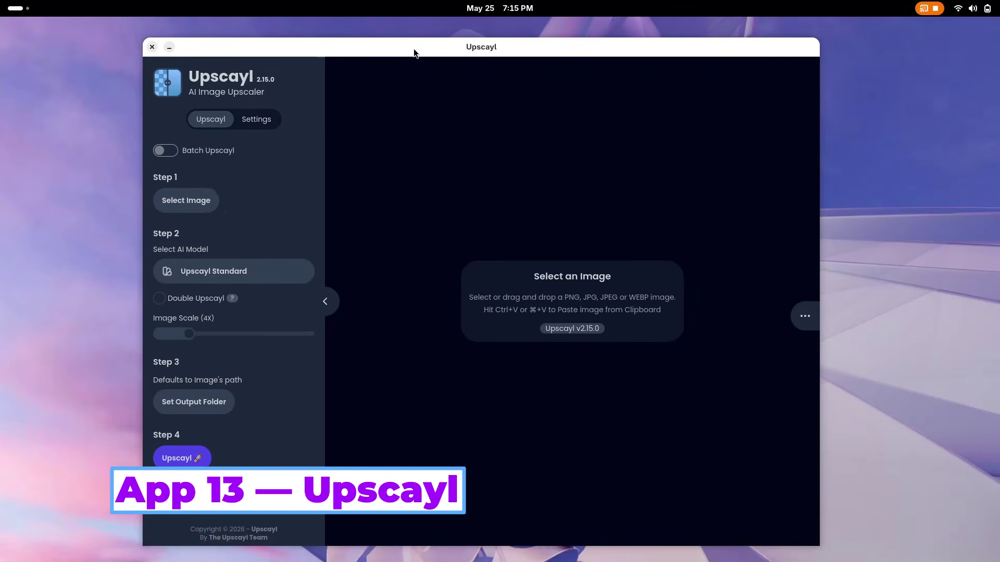
- Load imageas.jpeg into Upscayl and keep the Upscayl Standard AI model
left_click(192, 197)
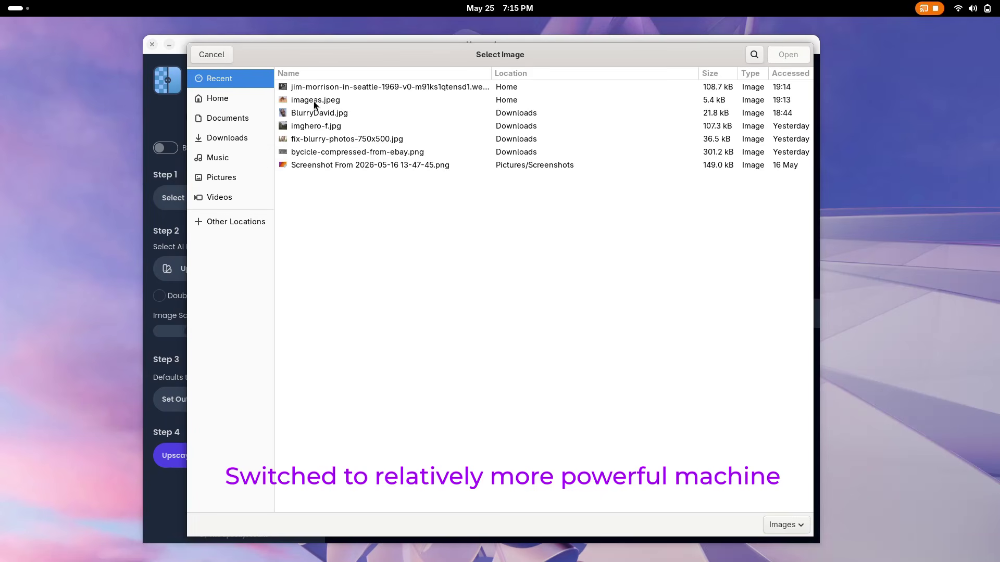
left_click(314, 101)
double_click(314, 101)
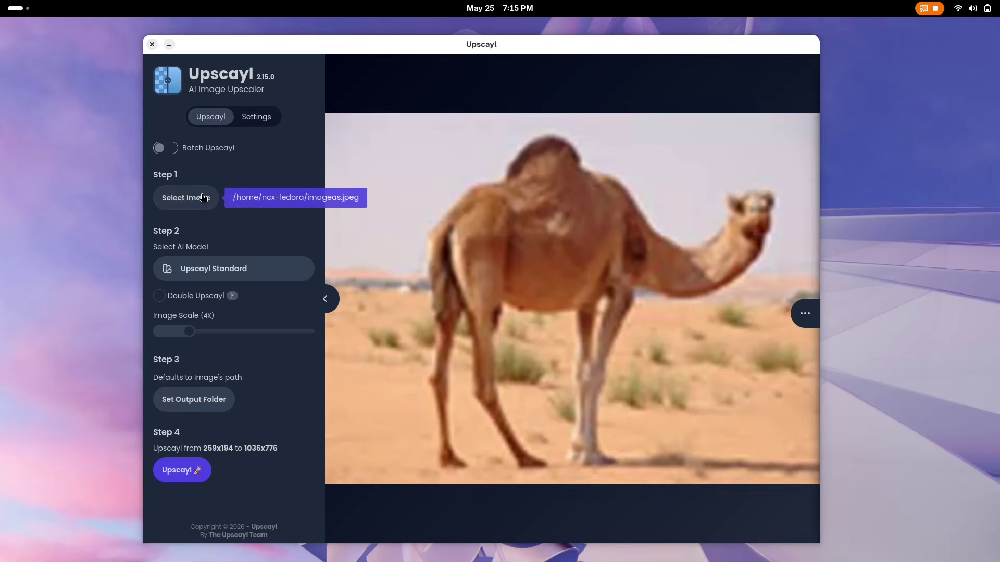
left_click(210, 269)
scroll(491, 296, "down", 10)
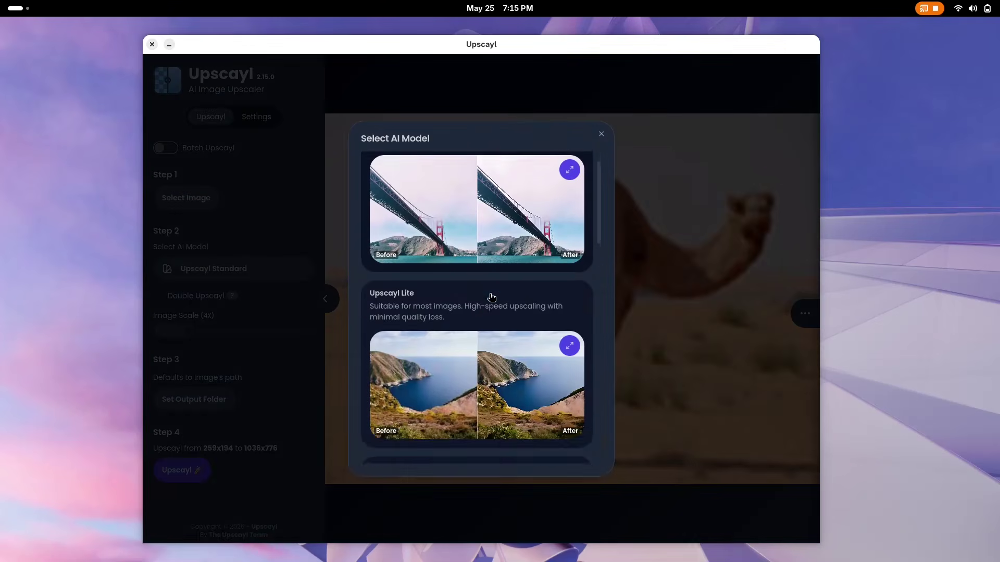
scroll(496, 309, "down", 10)
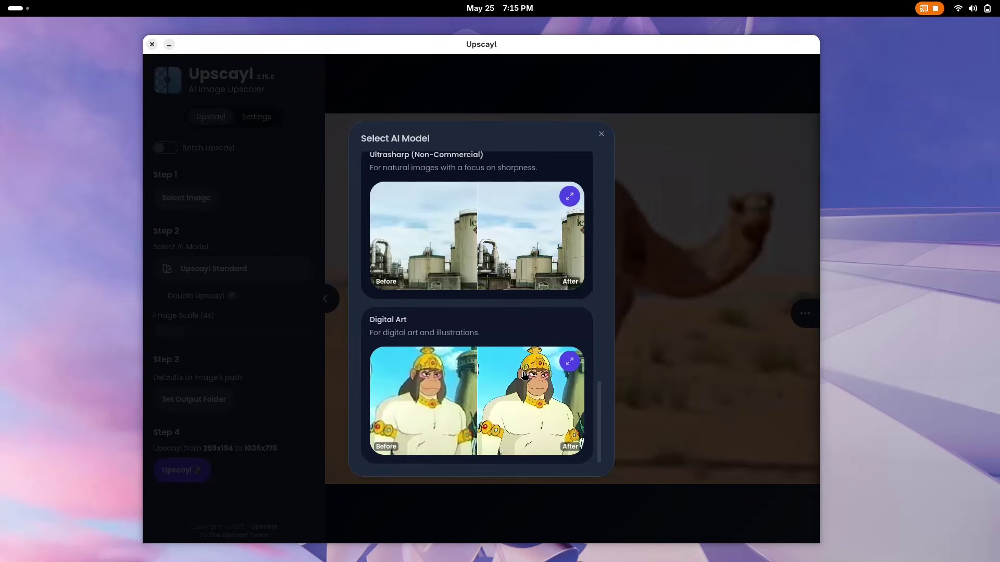
scroll(524, 376, "up", 9)
scroll(524, 376, "up", 5)
left_click(391, 220)
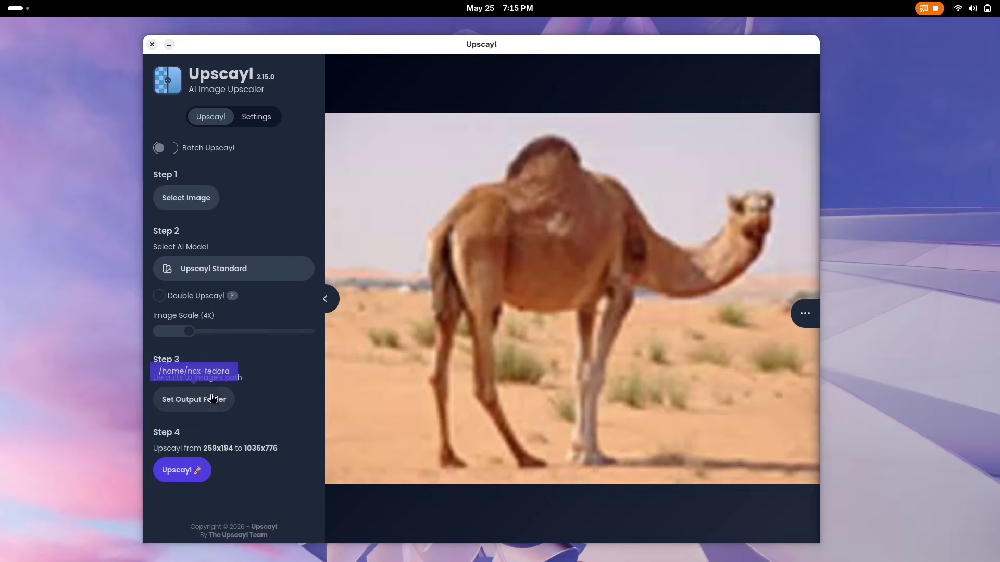
- Upscale the camel photo 4x to 1036x776 and compare before and after with the slider
left_click(189, 466)
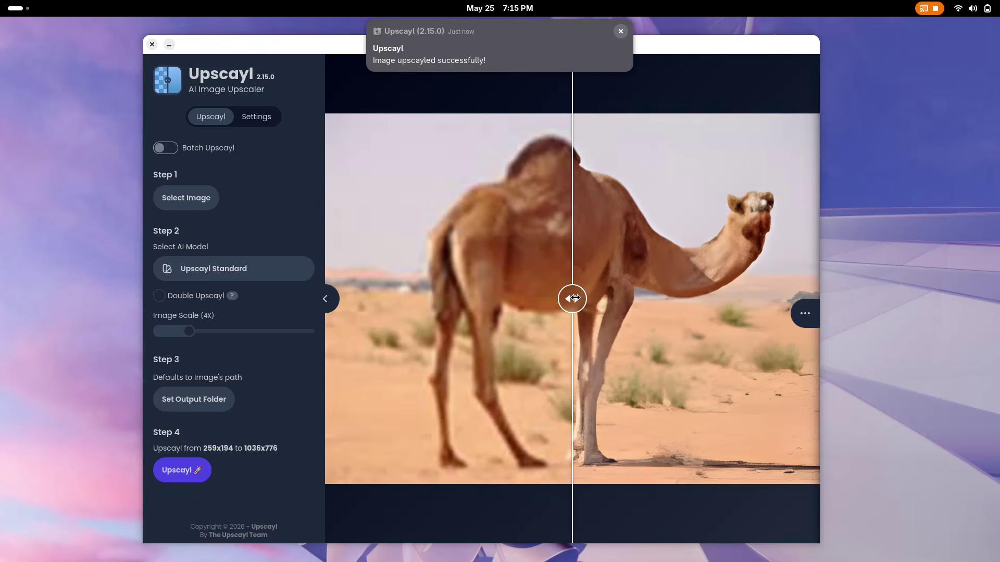
left_click_drag(574, 298, 808, 344)
left_click_drag(806, 293, 600, 366)
- Upscale the black-and-white 1969 .webp photo 4x to 2560x2124 and compare both halves
double_click(600, 366)
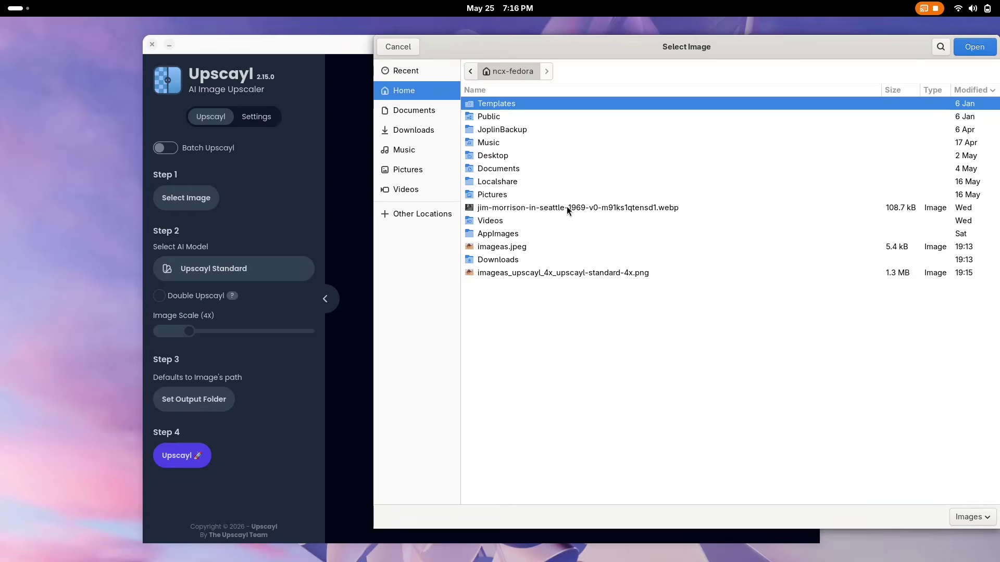
double_click(566, 206)
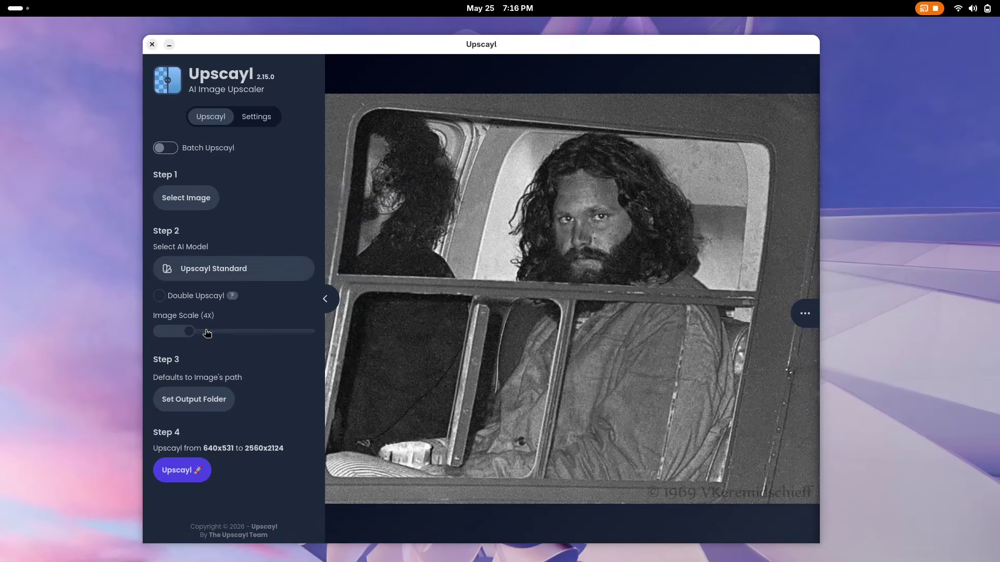
left_click(195, 470)
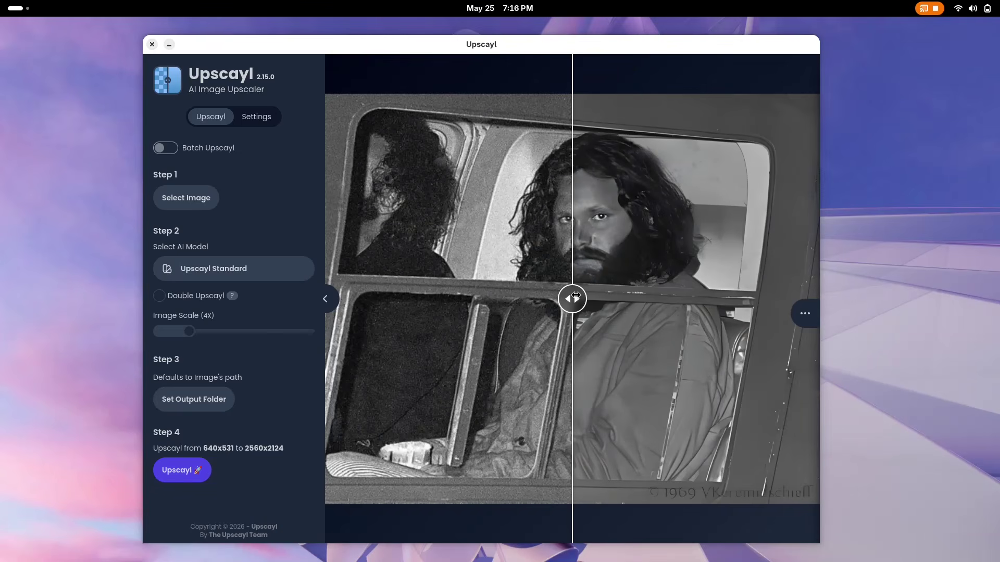
left_click_drag(576, 296, 621, 361)
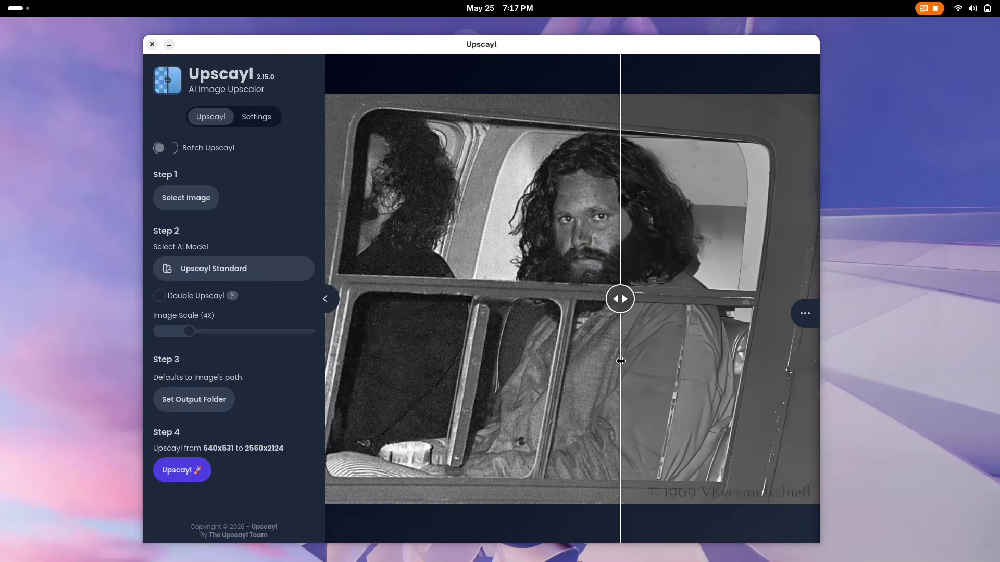
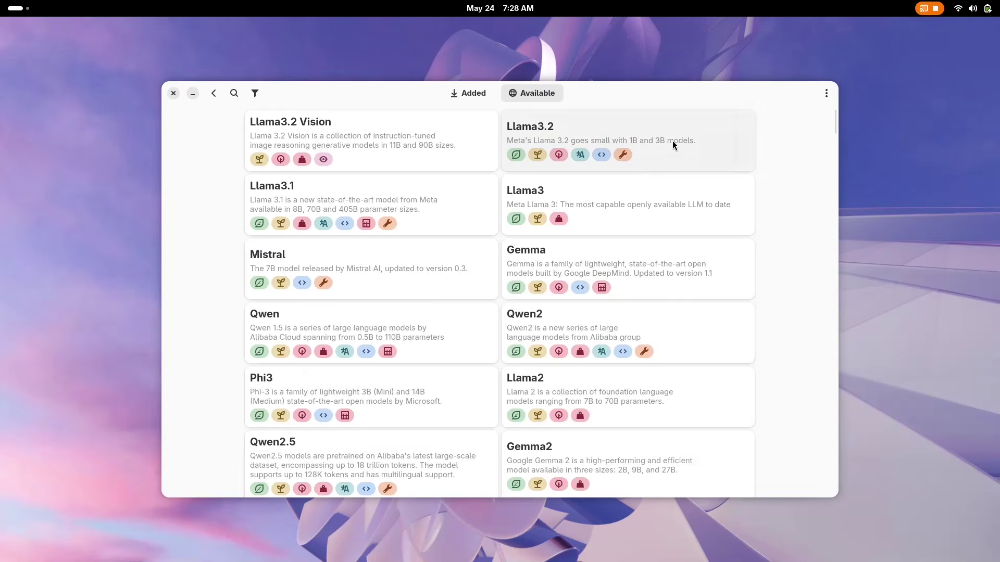
- Download Llama3.2 Latest, check the added Qwen model's details, then leave the Model Manager
left_click(673, 142)
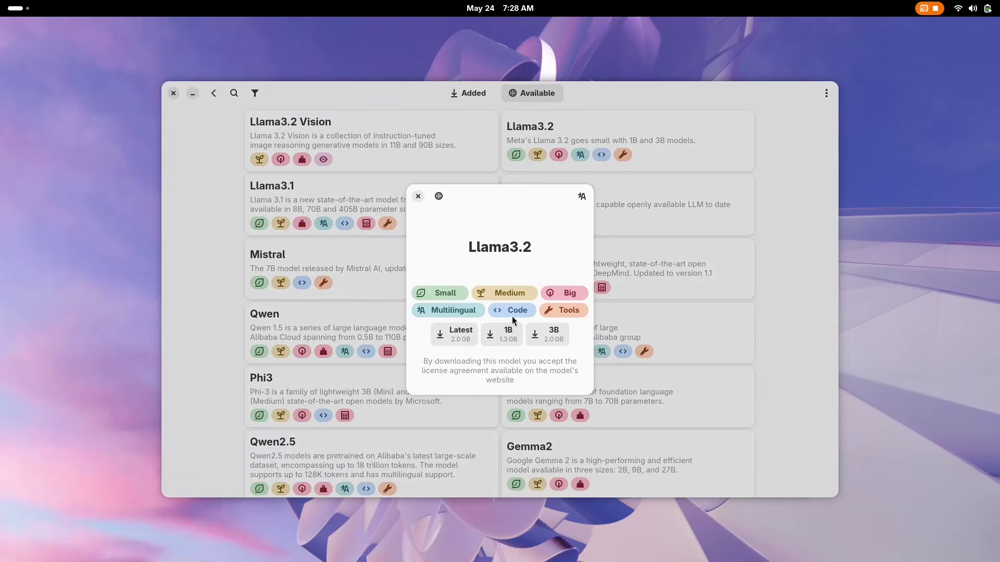
left_click(462, 334)
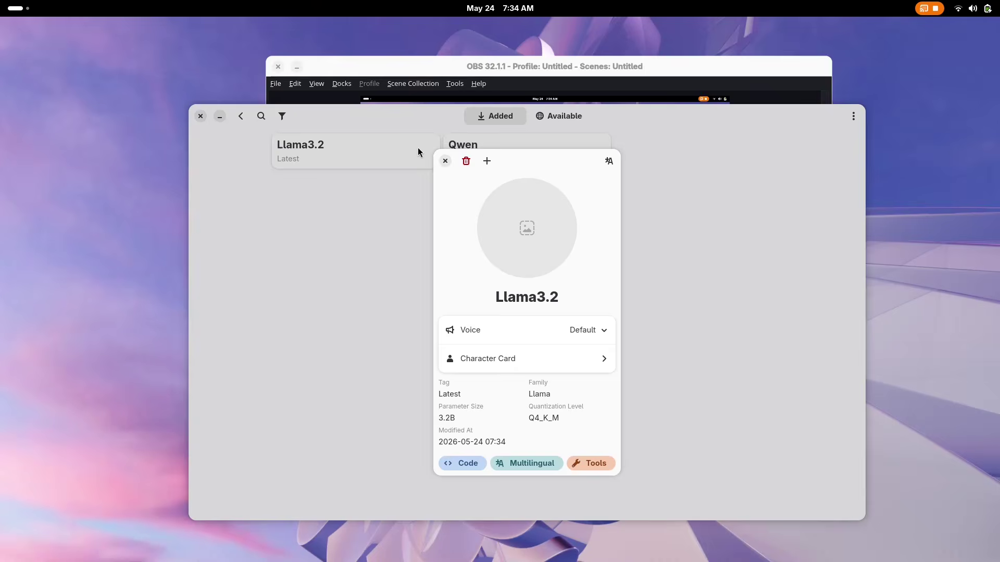
left_click(460, 156)
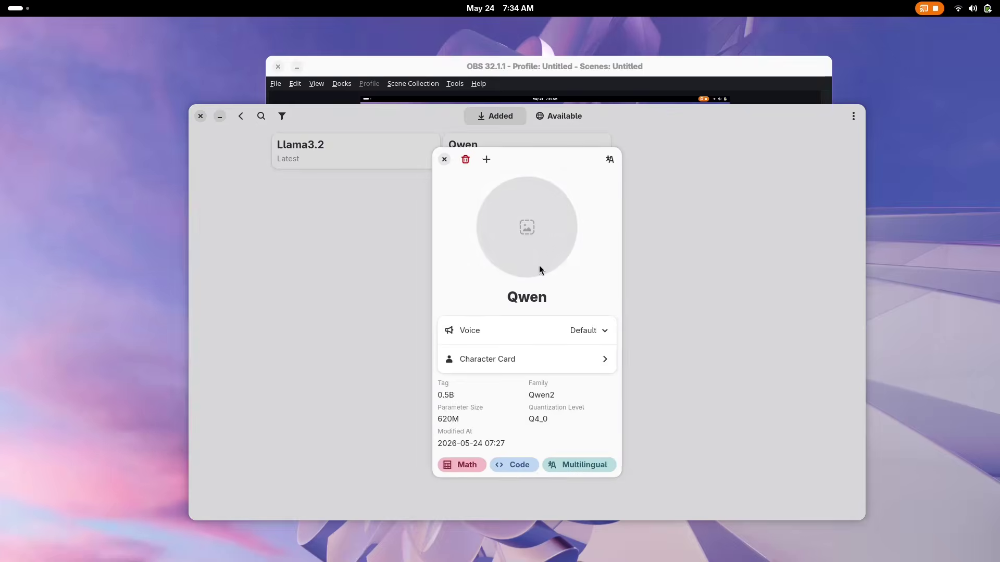
left_click(445, 161)
left_click(241, 116)
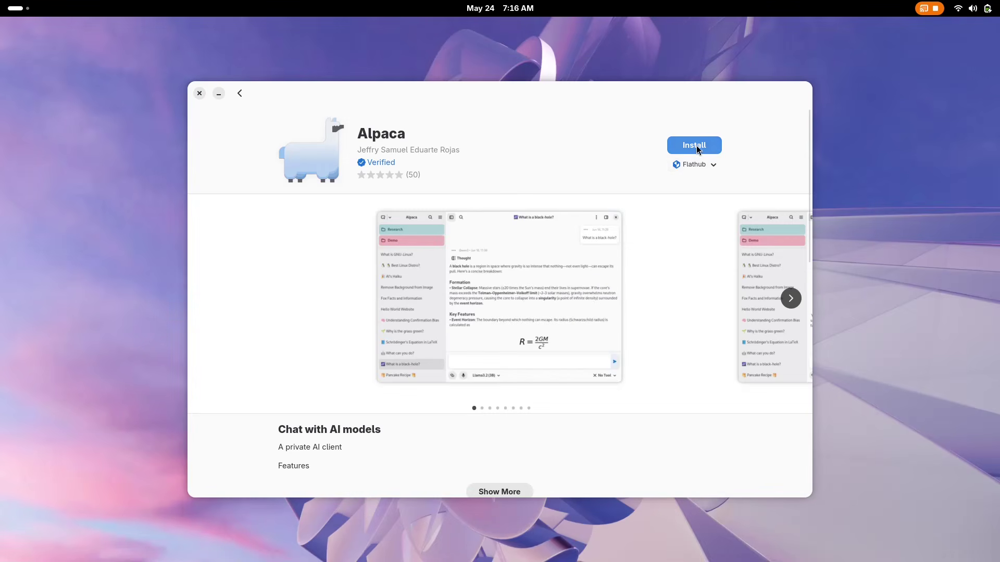
- Install Alpaca from Flathub in Software and launch it
left_click(696, 165)
left_click(658, 184)
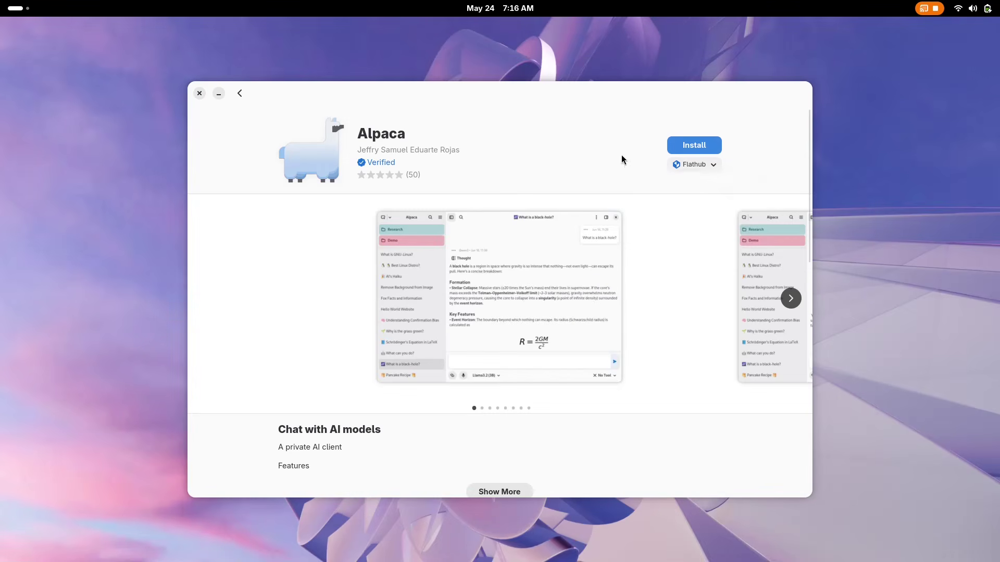
left_click(703, 146)
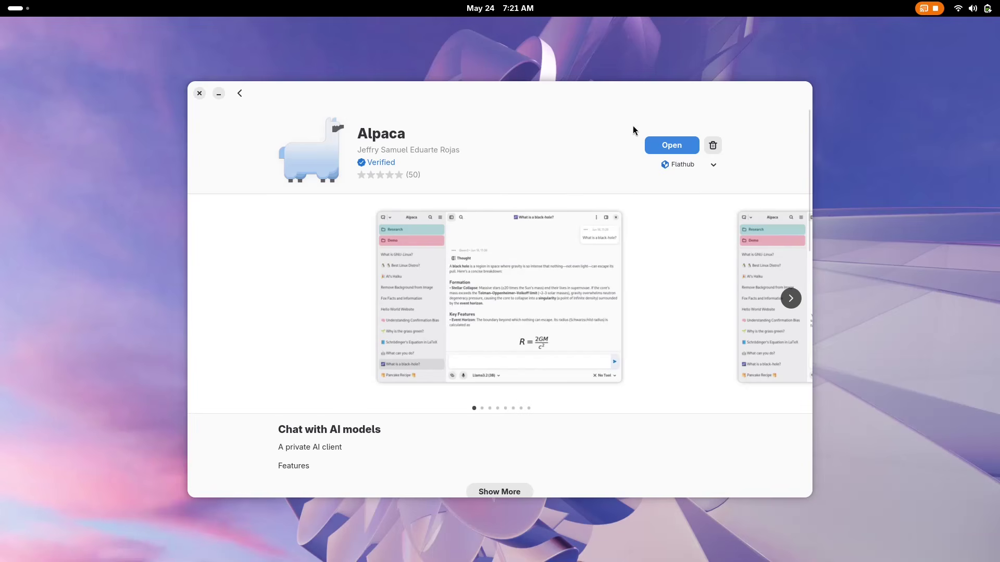
left_click(672, 145)
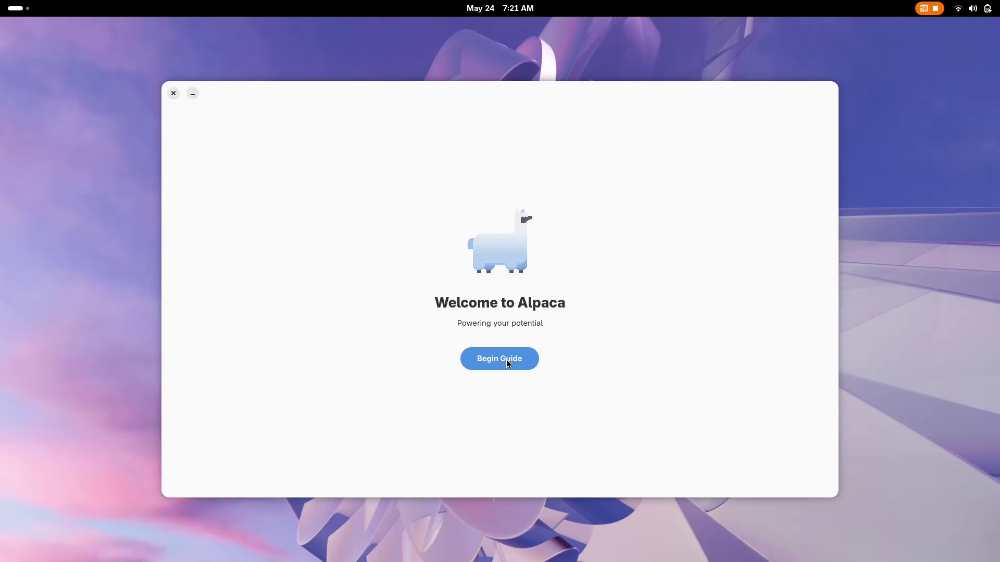
- Run Alpaca's setup with a local Ollama instance and download the Qwen 0.5B model
left_click(507, 359)
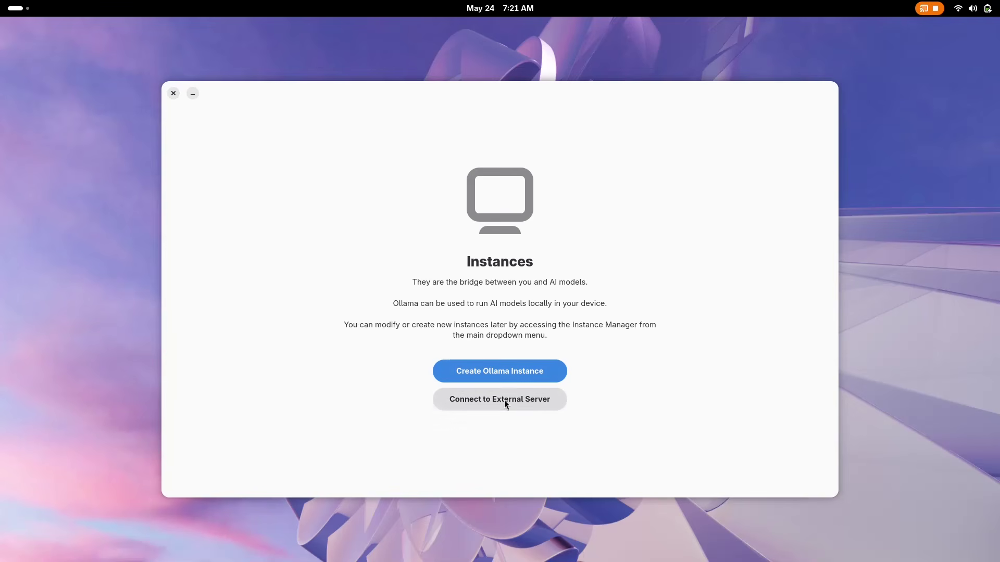
left_click(499, 371)
left_click(517, 379)
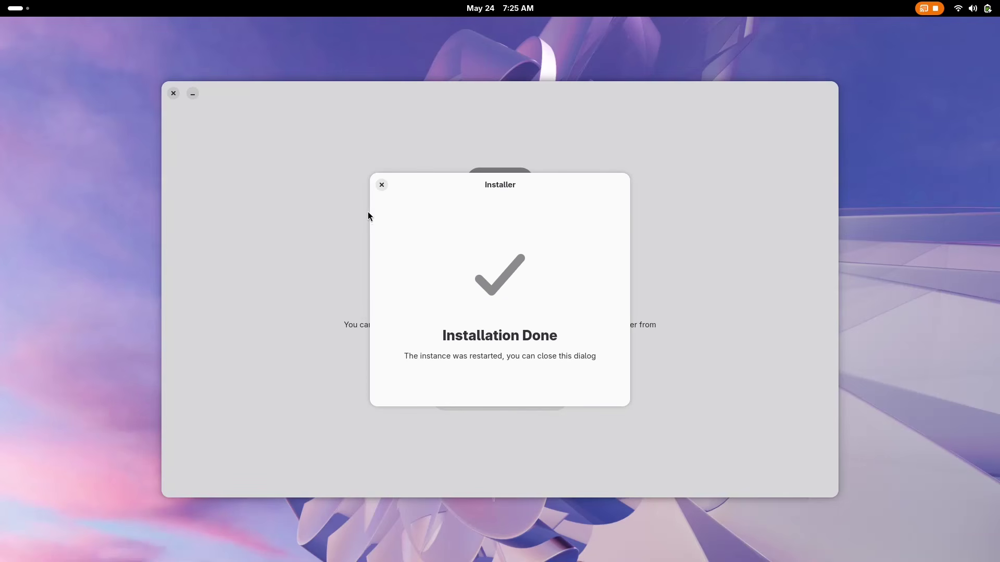
left_click(381, 185)
left_click(522, 374)
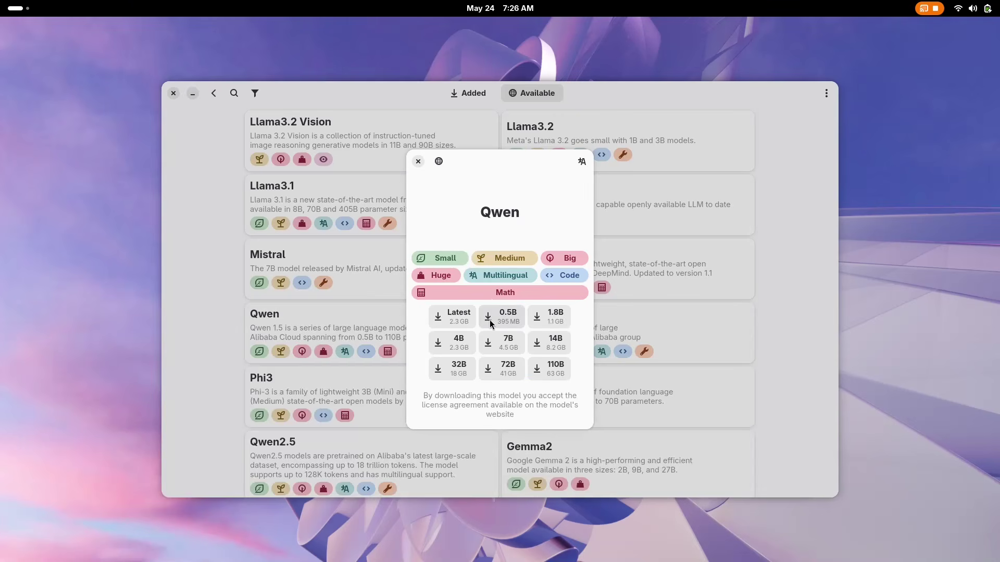
left_click(503, 317)
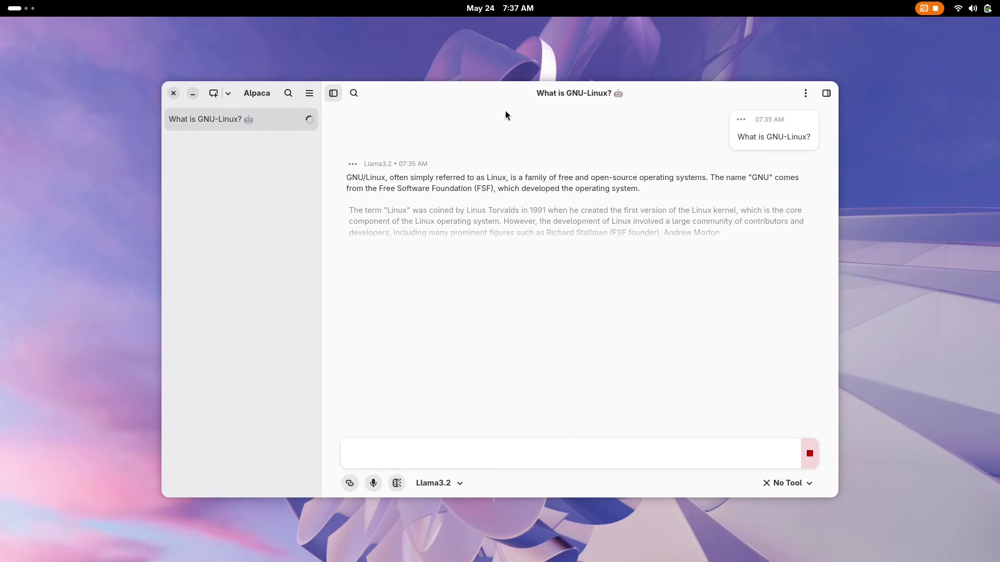
- Start a new chat on Qwen (0.5B) and send a prompt about using local AI
left_click_drag(539, 98, 534, 94)
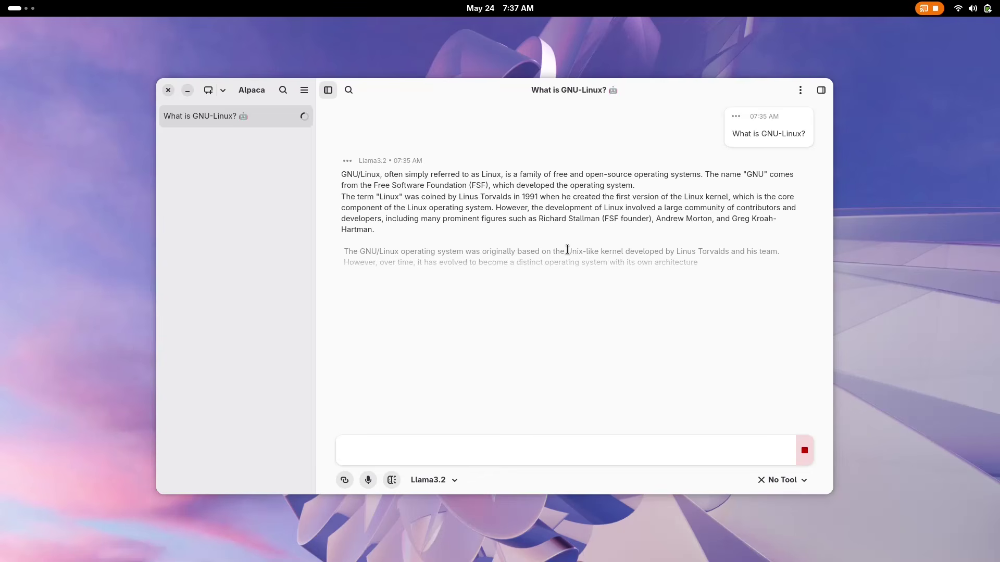
left_click(222, 90)
left_click(223, 118)
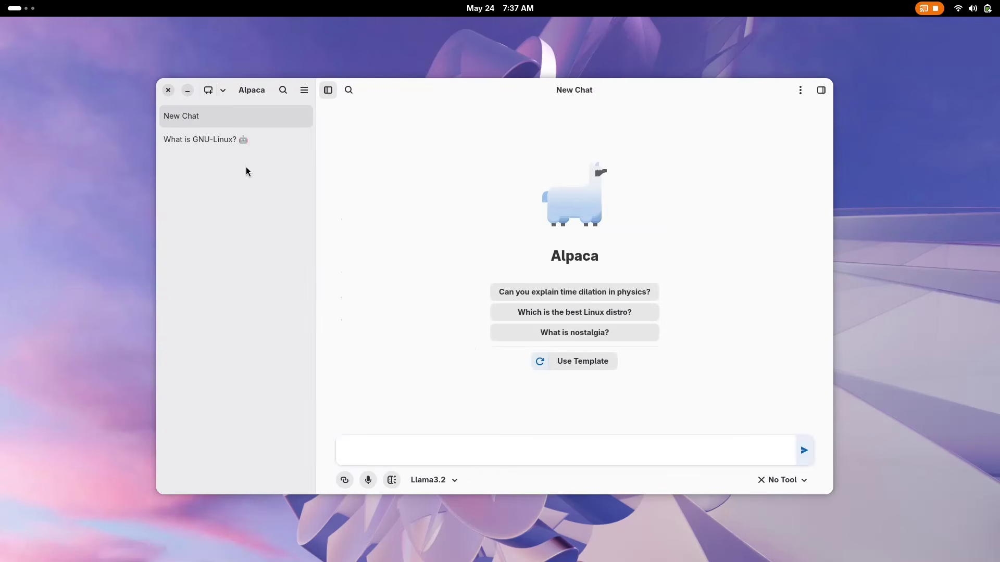
left_click(437, 479)
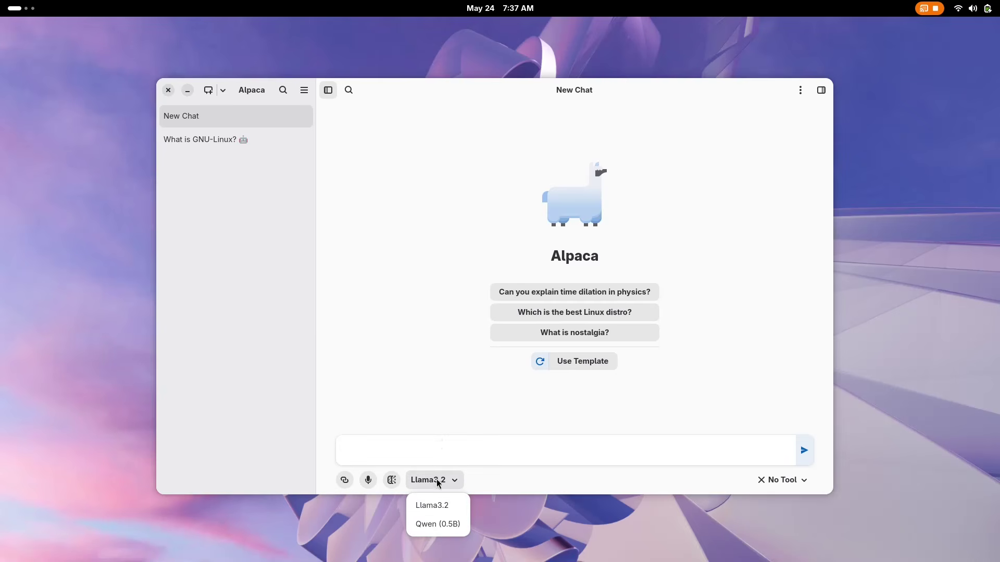
left_click(437, 523)
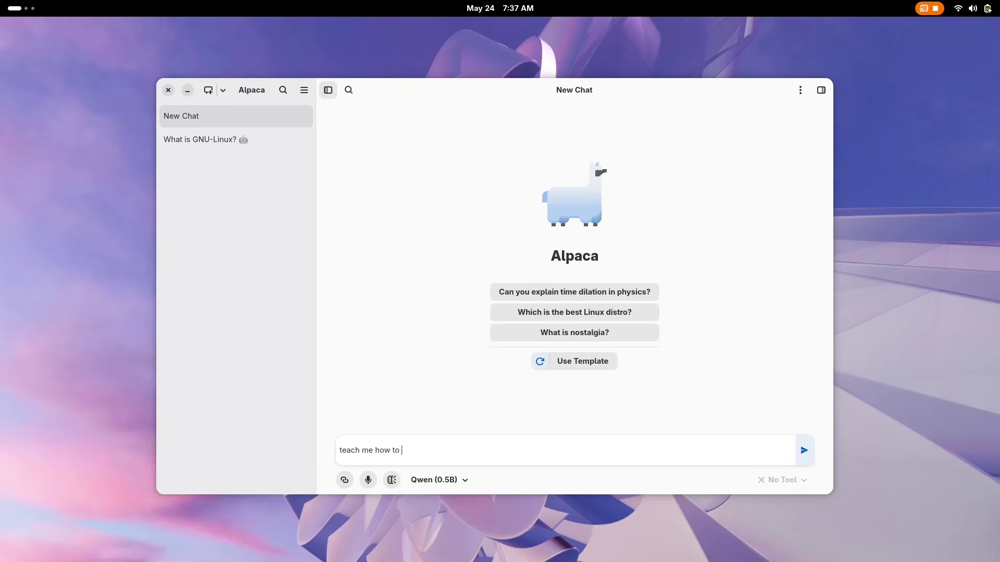
type("cal ai")
key("Return")
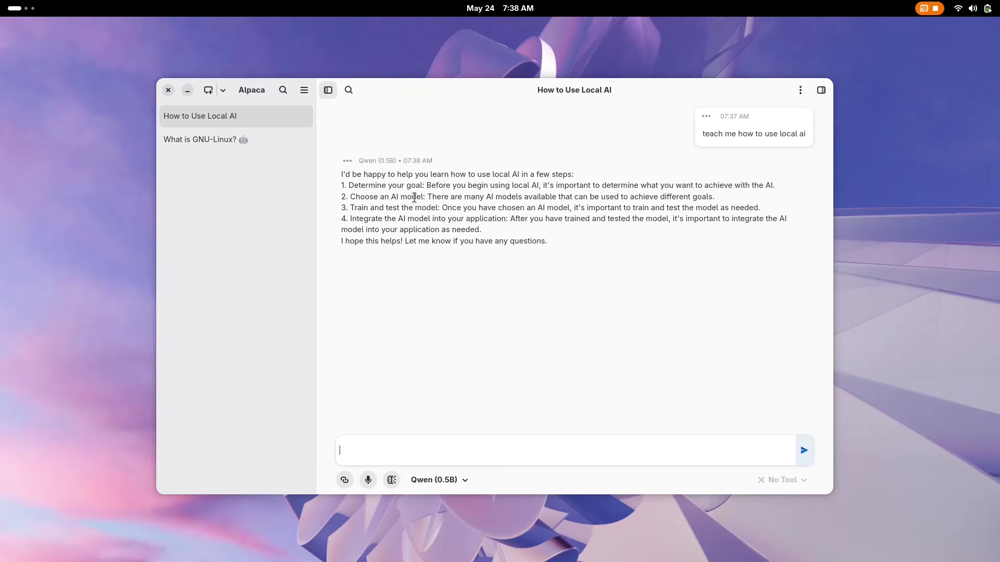
- Look through the main menu, new-chat and chat options, then show the Activities panel
left_click(304, 90)
left_click(290, 275)
left_click(223, 91)
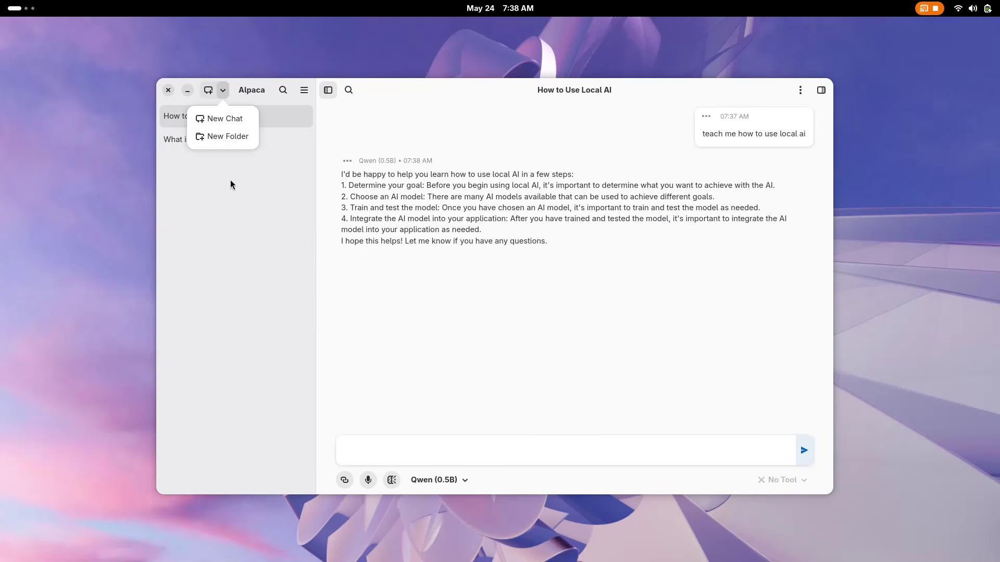
left_click(232, 185)
left_click(801, 90)
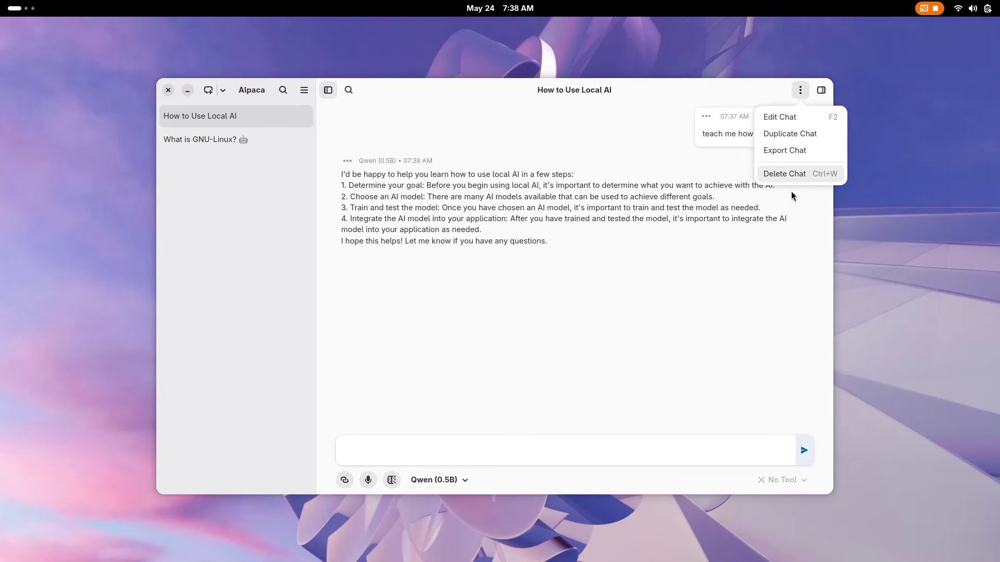
left_click(792, 192)
left_click(821, 90)
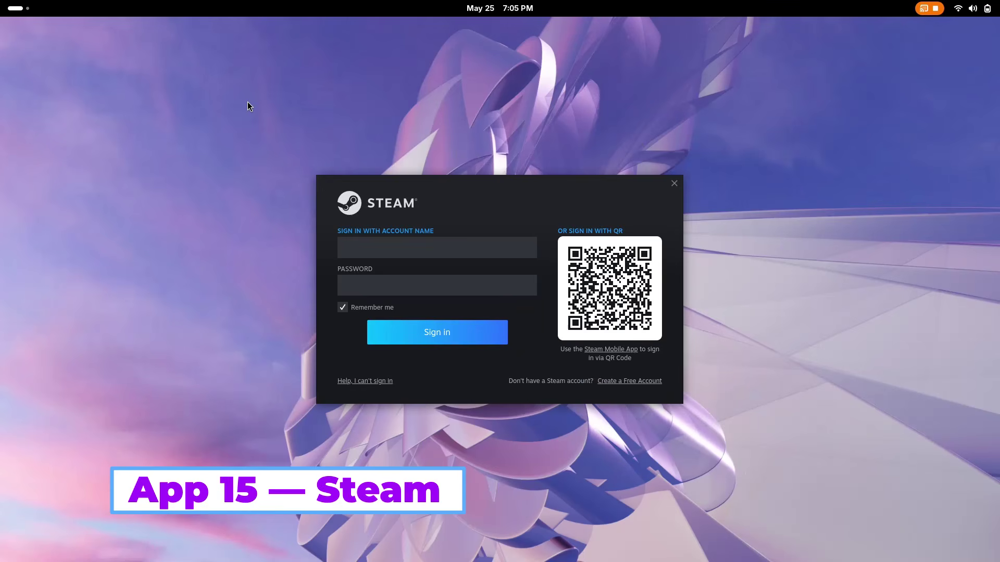
- Sign in to Steam with the account name and password
type("gamernrd09")
key("Tab")
type("••••")
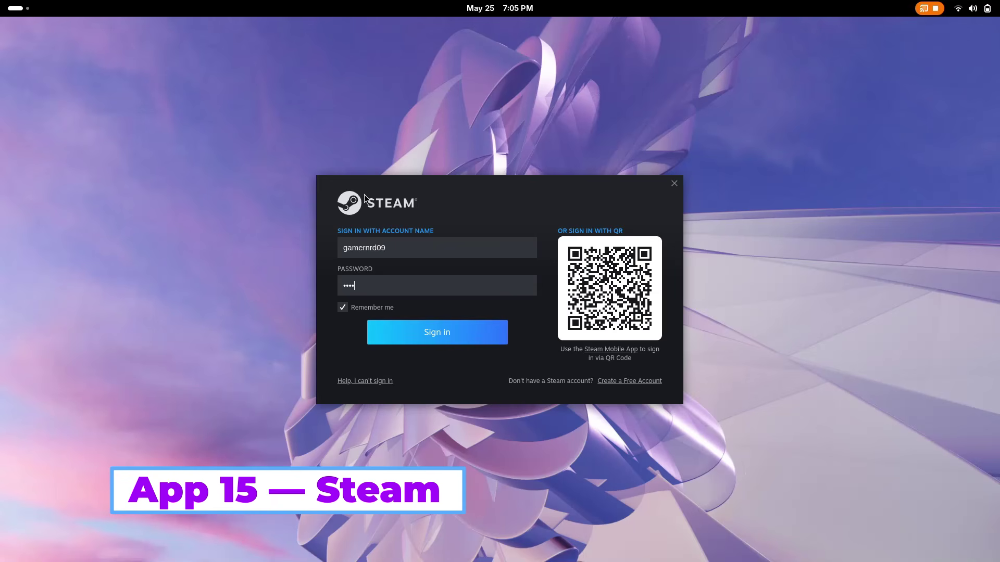
key("Return")
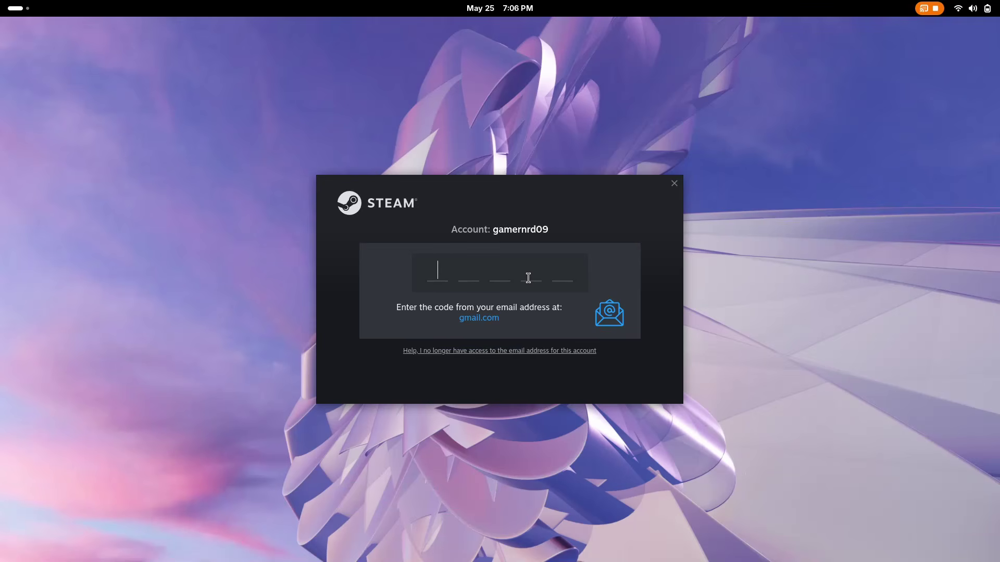
- Maximize the Steam window and go to the game Library
left_click(503, 6)
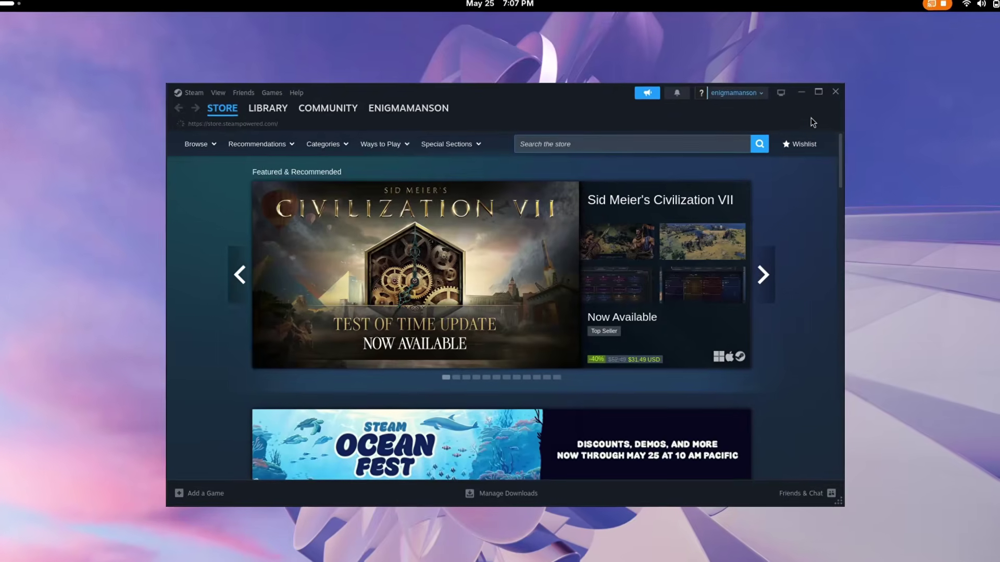
left_click(818, 92)
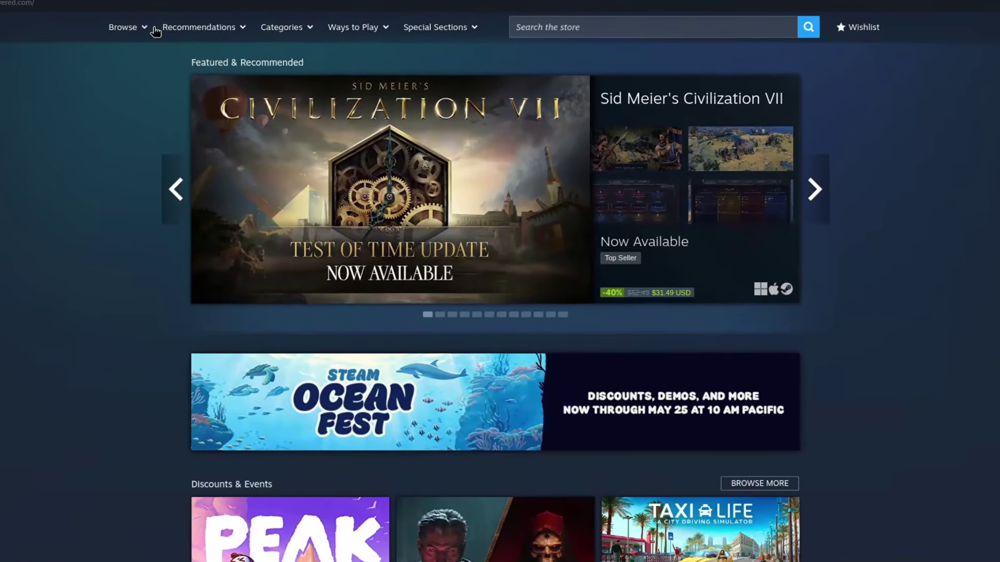
mouse_move(172, 51)
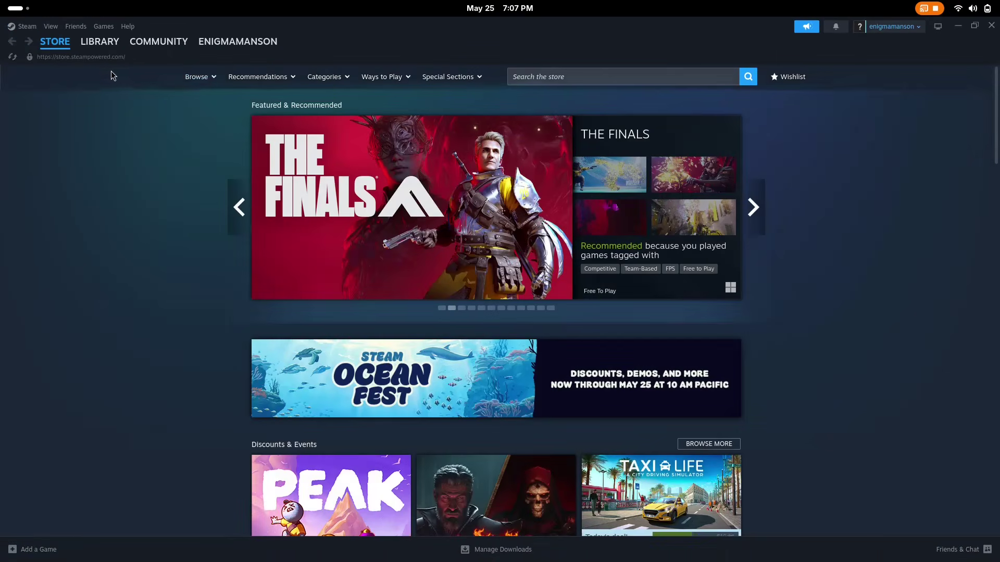
left_click(101, 42)
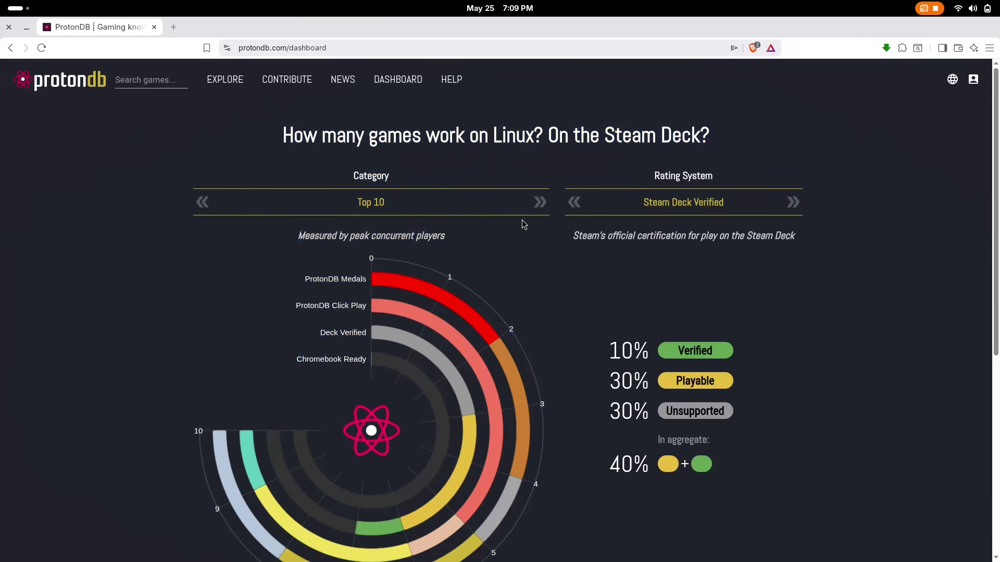
- Browse ProtonDB's Explore list, keeping it sorted by ProtonDB Rating
scroll(522, 223, "down", 2)
left_click_drag(616, 218, 763, 358)
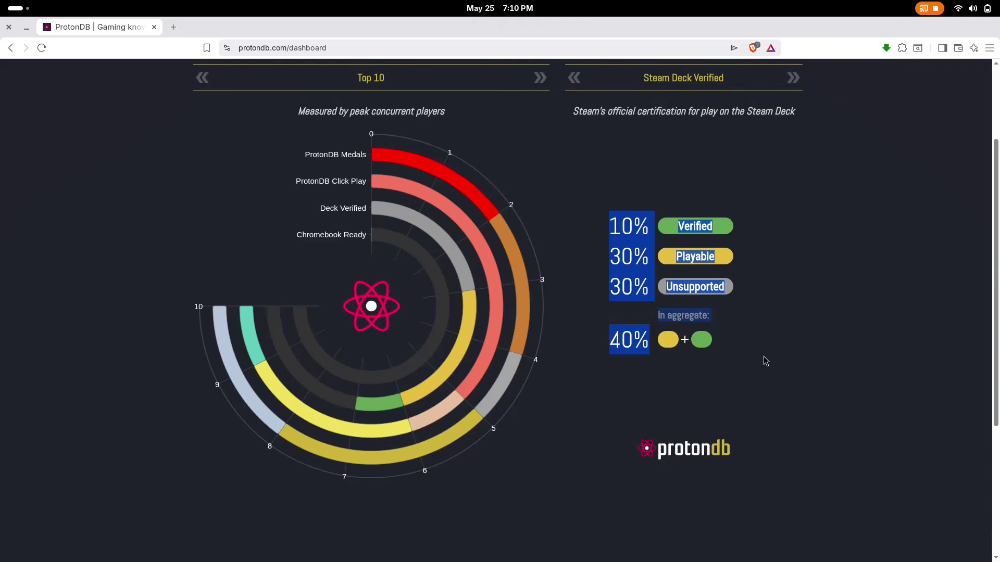
left_click(835, 297)
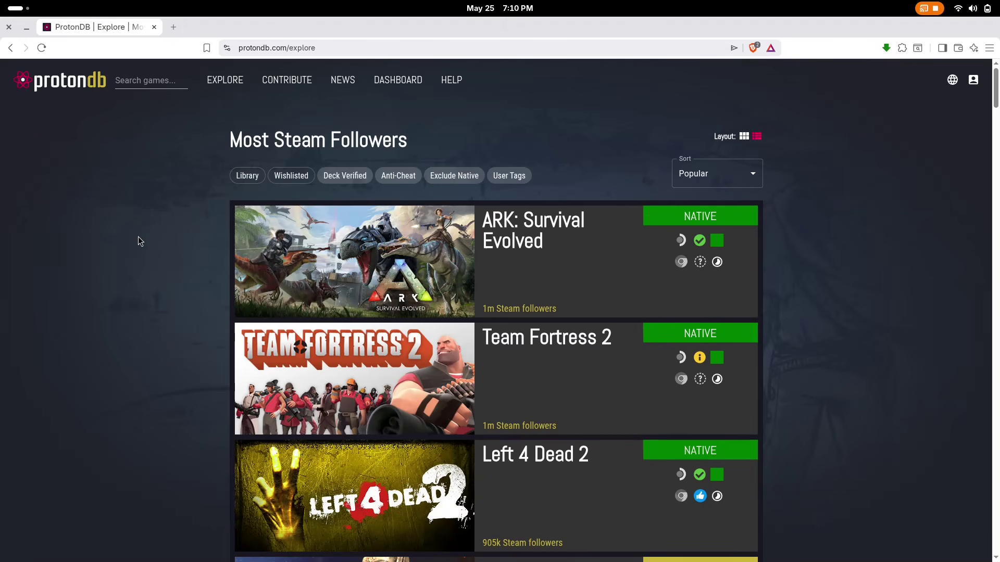
left_click_drag(221, 147, 248, 172)
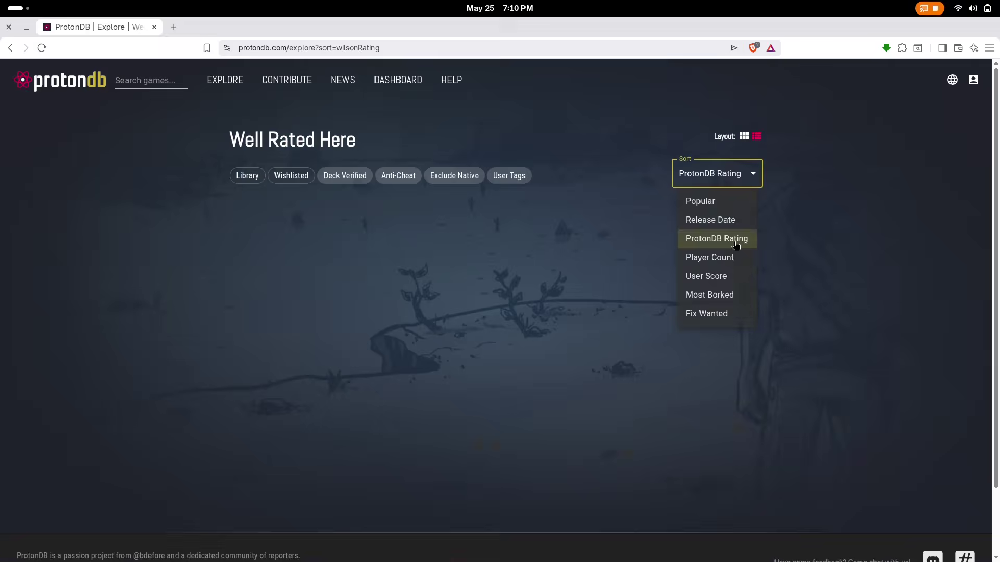
left_click(735, 244)
scroll(841, 225, "down", 7)
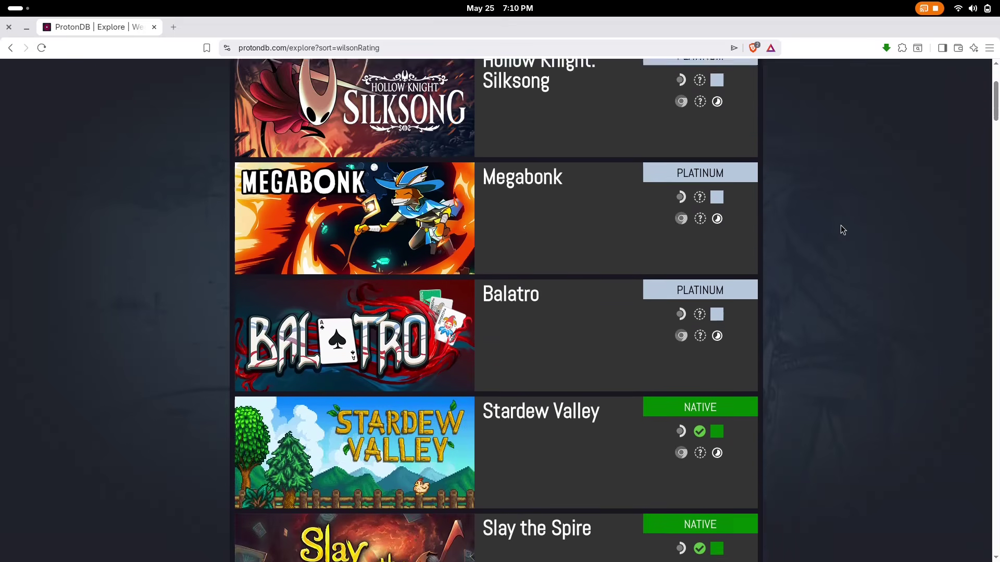
scroll(840, 225, "up", 7)
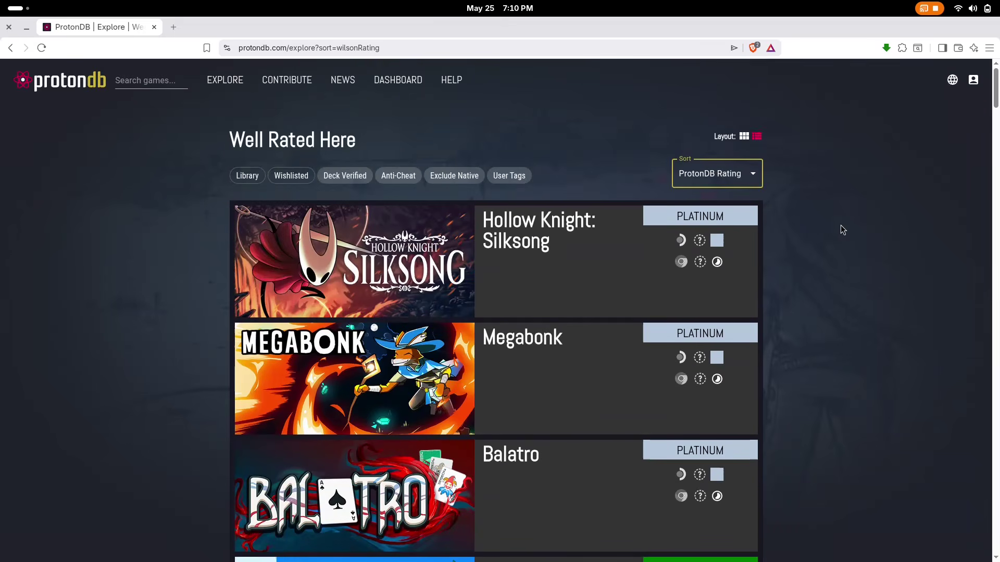
- Open ProtonDB's News page and scroll through the articles
left_click(342, 79)
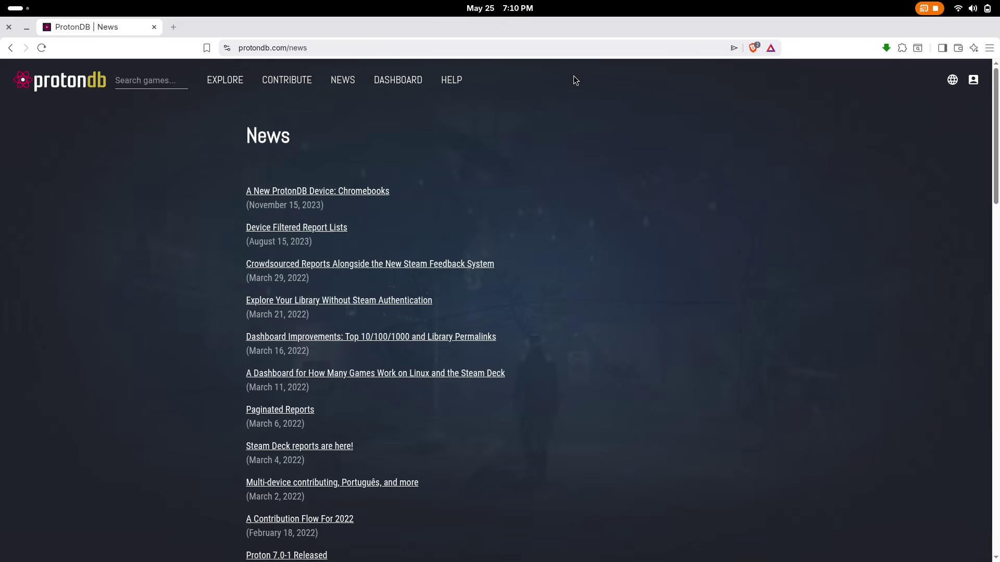
scroll(178, 188, "down", 3)
scroll(181, 181, "up", 3)
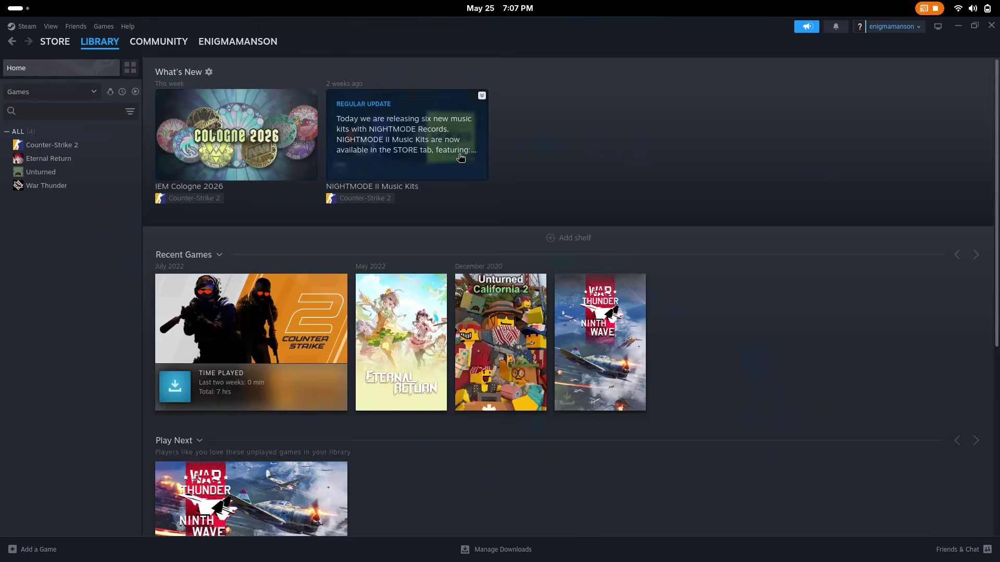
- View the Counter-Strike 2, Eternal Return, Unturned and War Thunder library pages
left_click(52, 145)
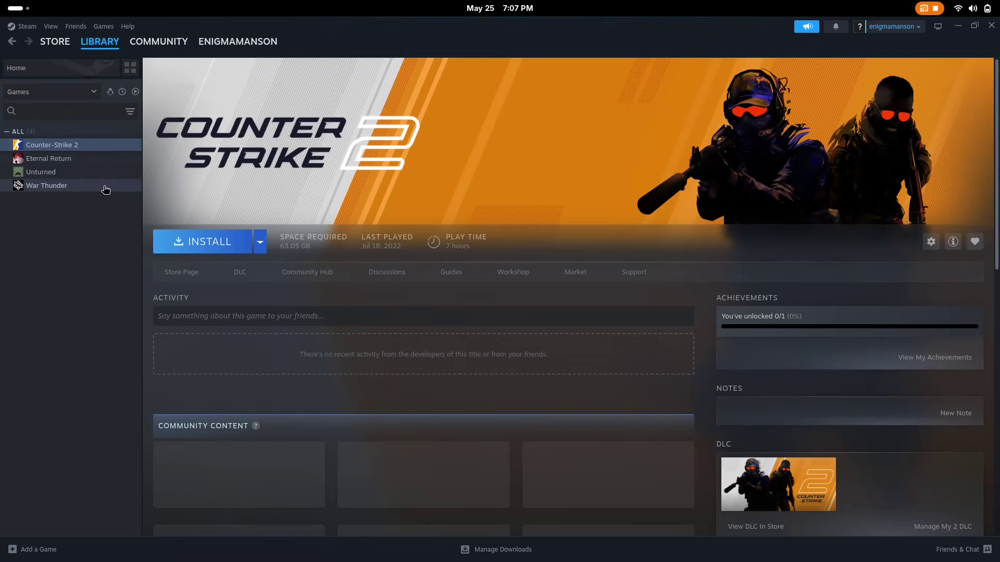
left_click(259, 244)
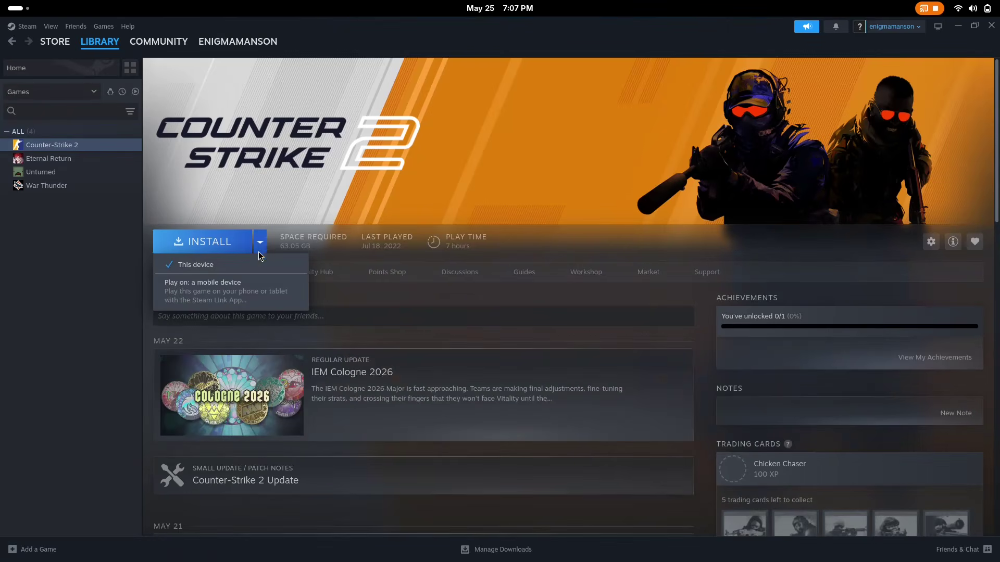
left_click(286, 235)
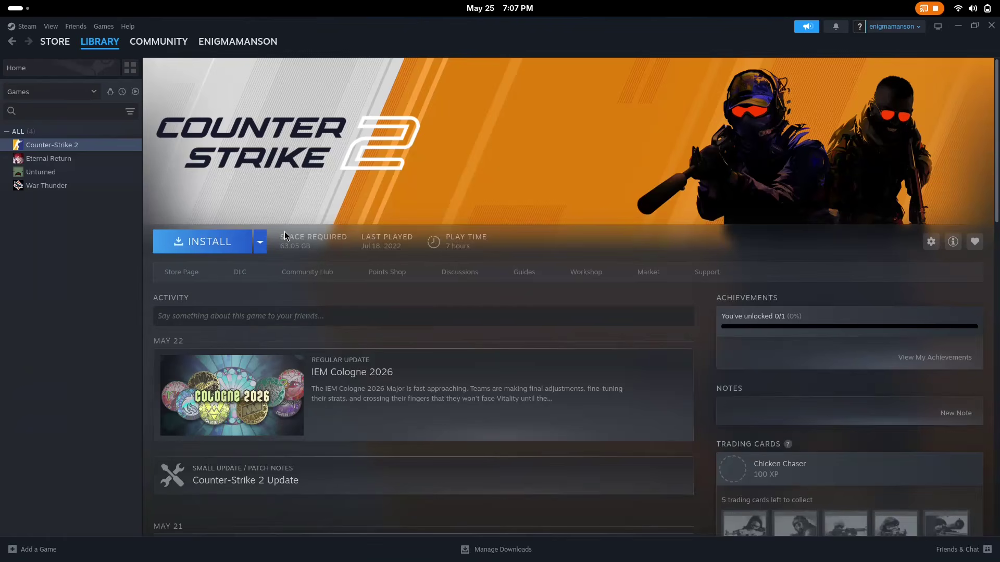
left_click(48, 159)
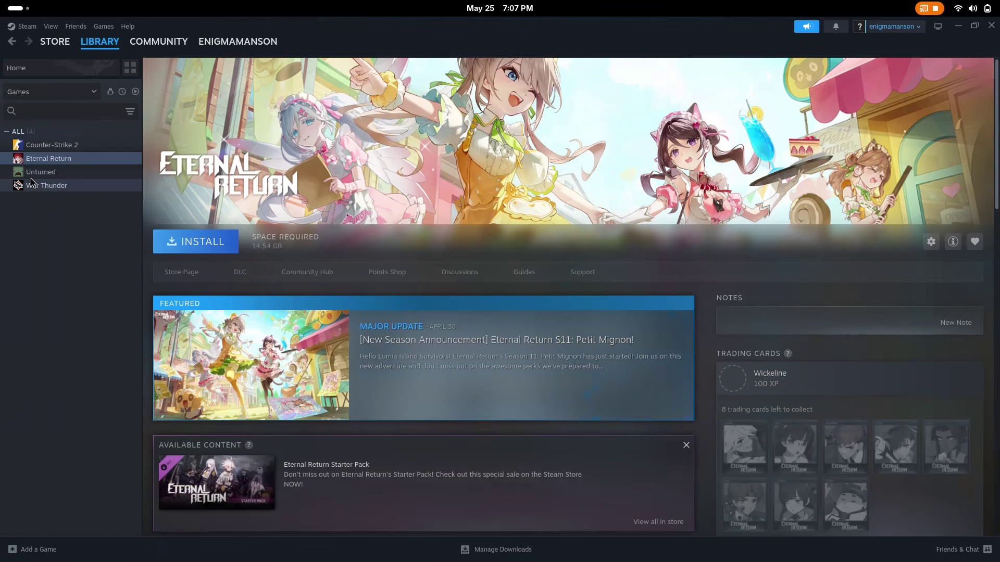
left_click(52, 172)
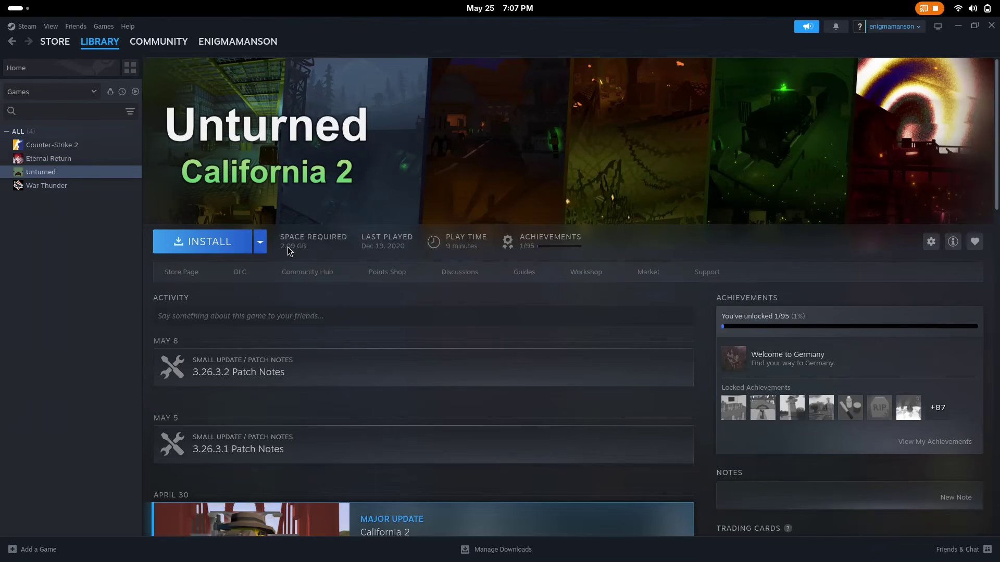
left_click(46, 187)
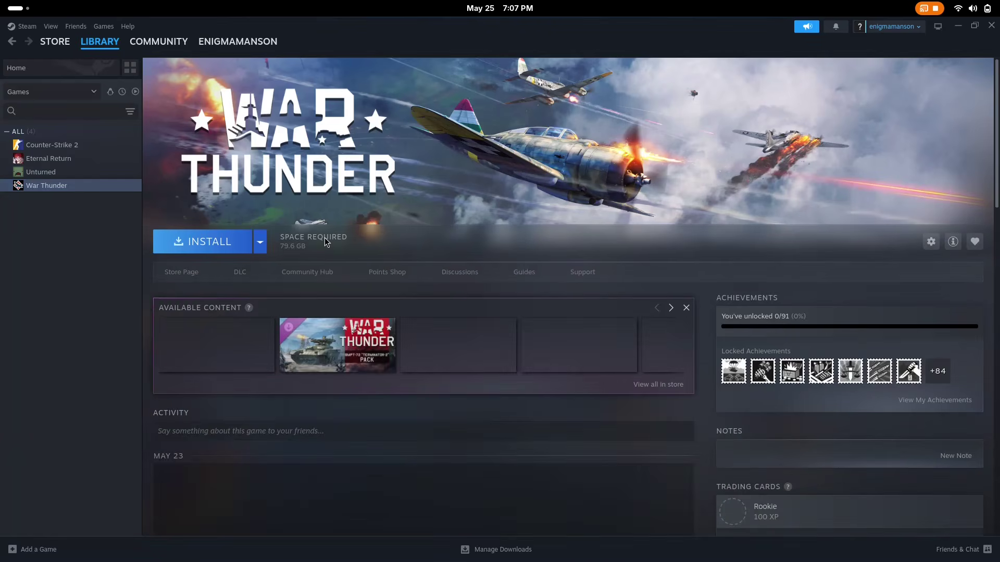
- Open Steam Settings on Compatibility and list the Proton versions for the default tool
left_click(55, 41)
mouse_move(101, 47)
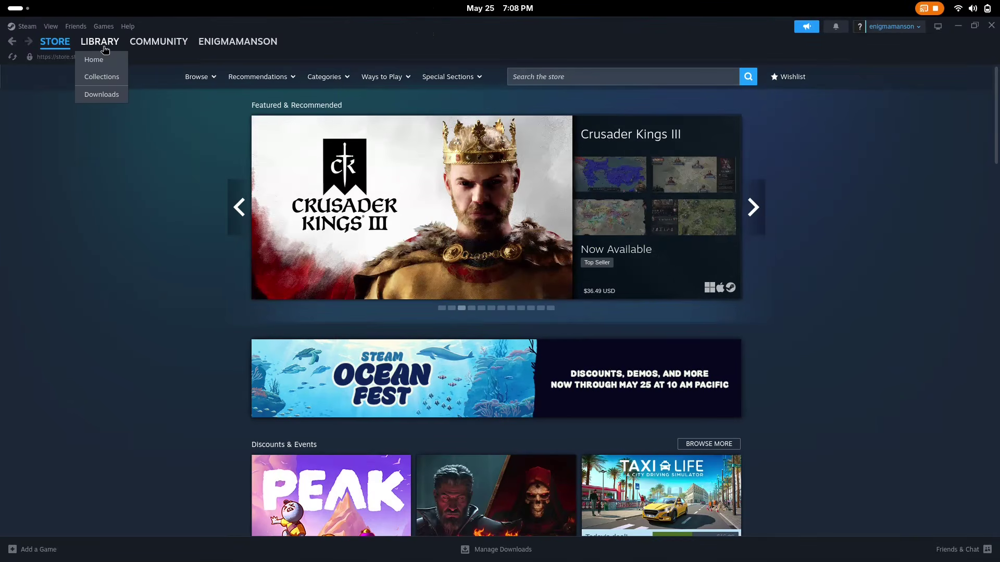
left_click(104, 26)
mouse_move(39, 29)
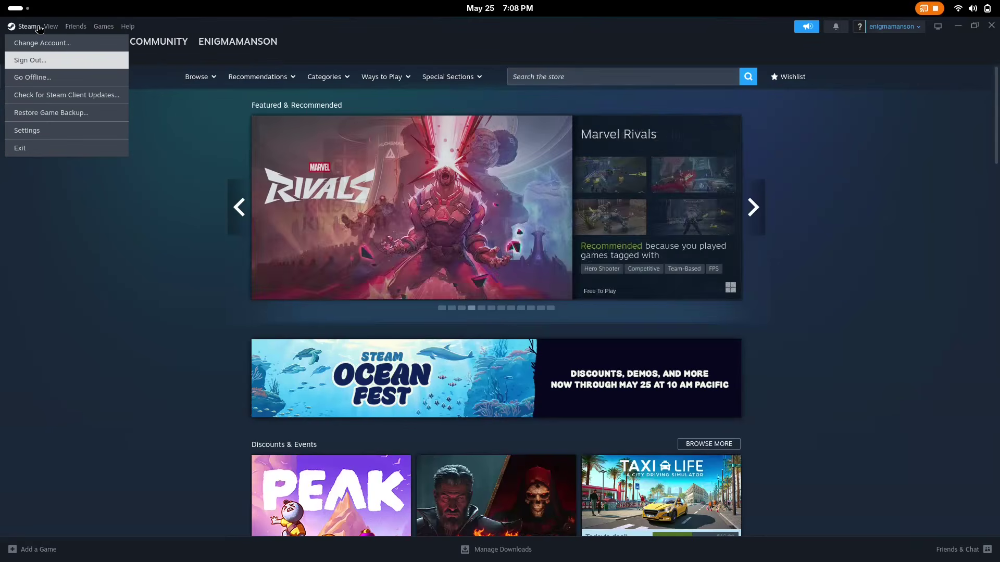
left_click(44, 130)
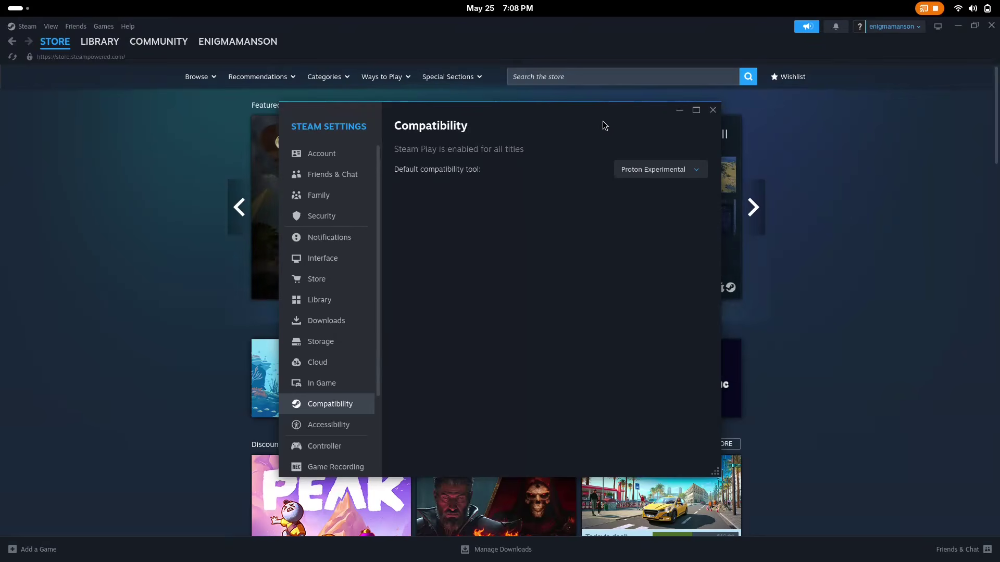
left_click_drag(602, 121, 561, 105)
left_click(618, 154)
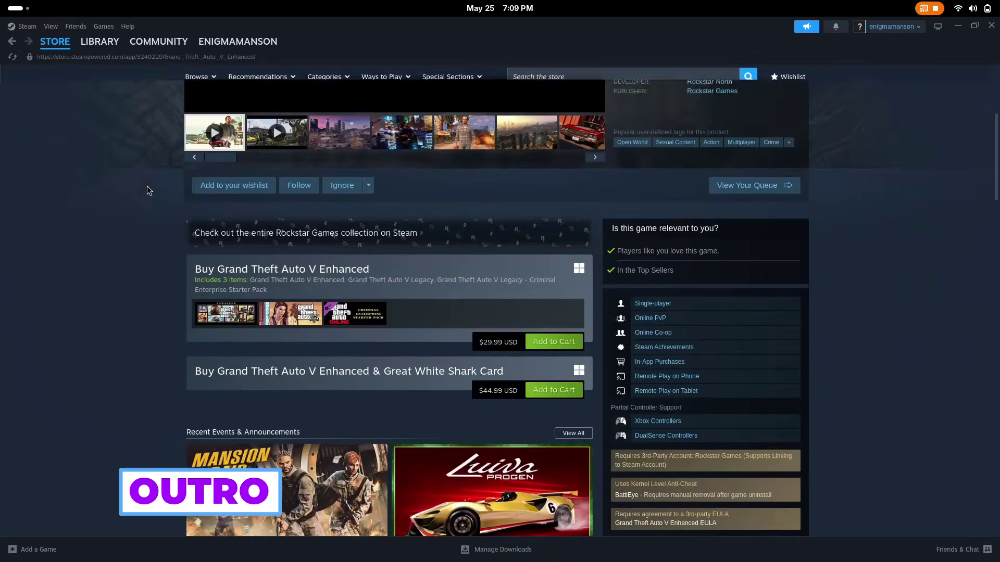
- Scroll the GTA V Enhanced store page and skip its trailer to about 0:14
scroll(147, 186, "down", 9)
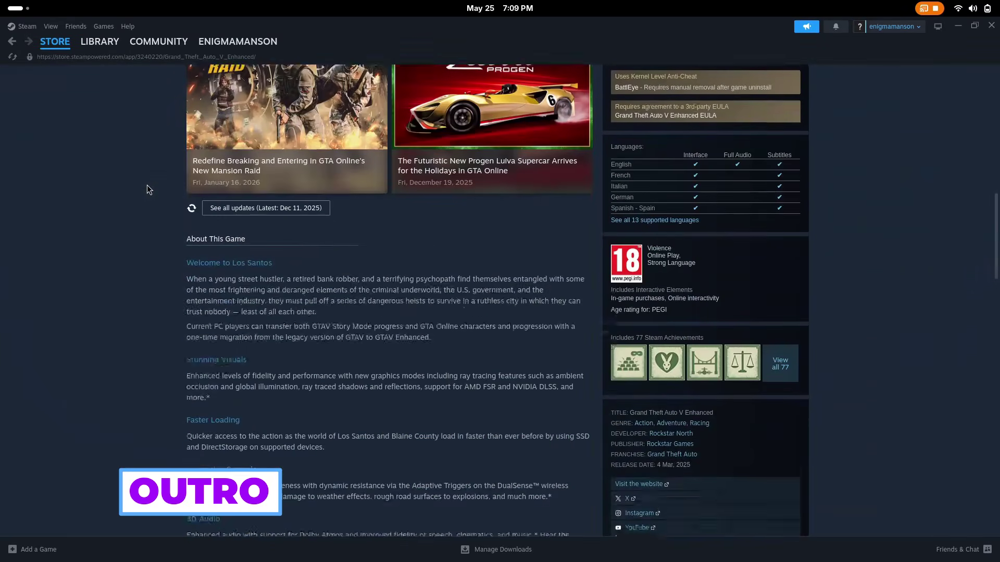
scroll(146, 185, "up", 4)
scroll(147, 185, "up", 6)
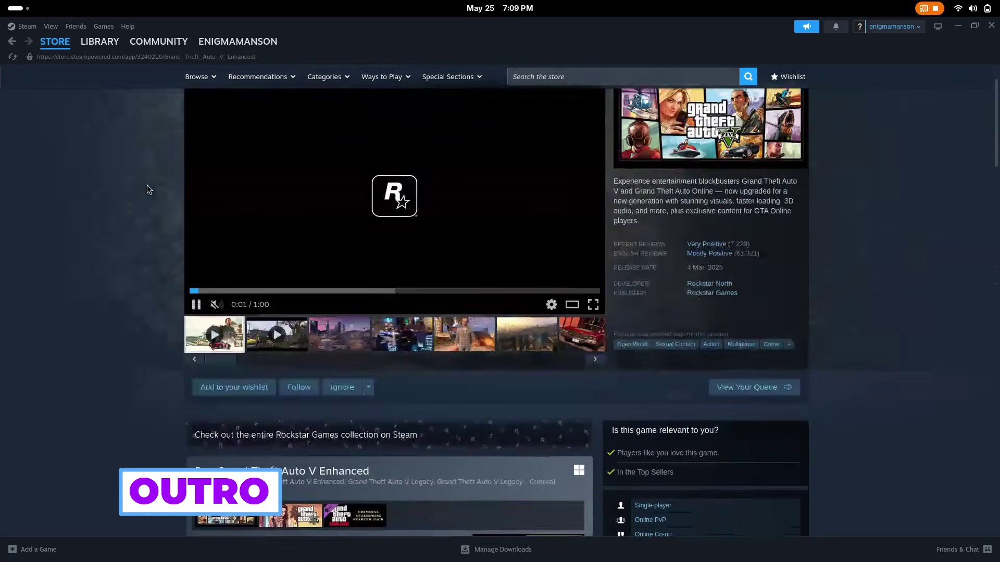
scroll(147, 186, "up", 1)
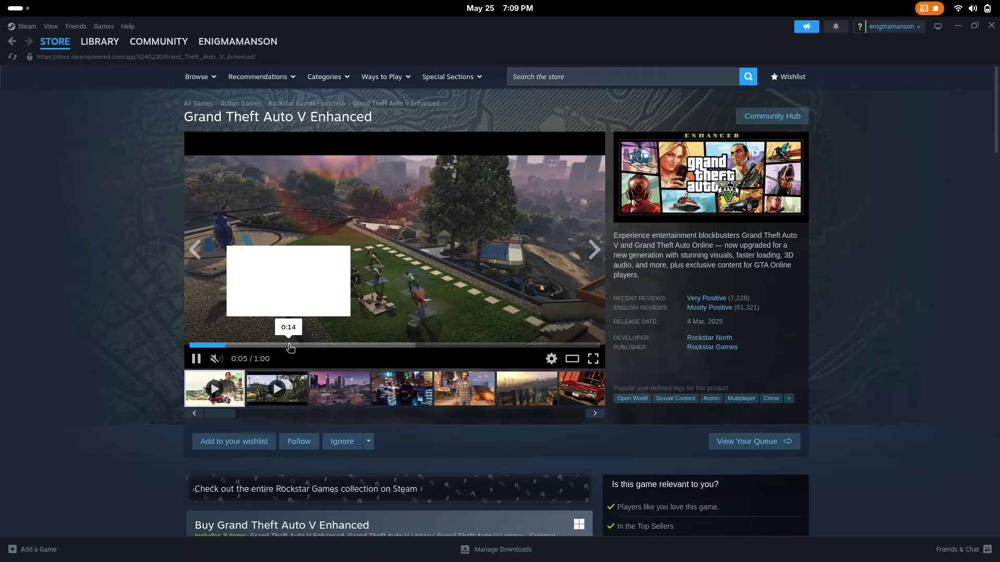
left_click(290, 345)
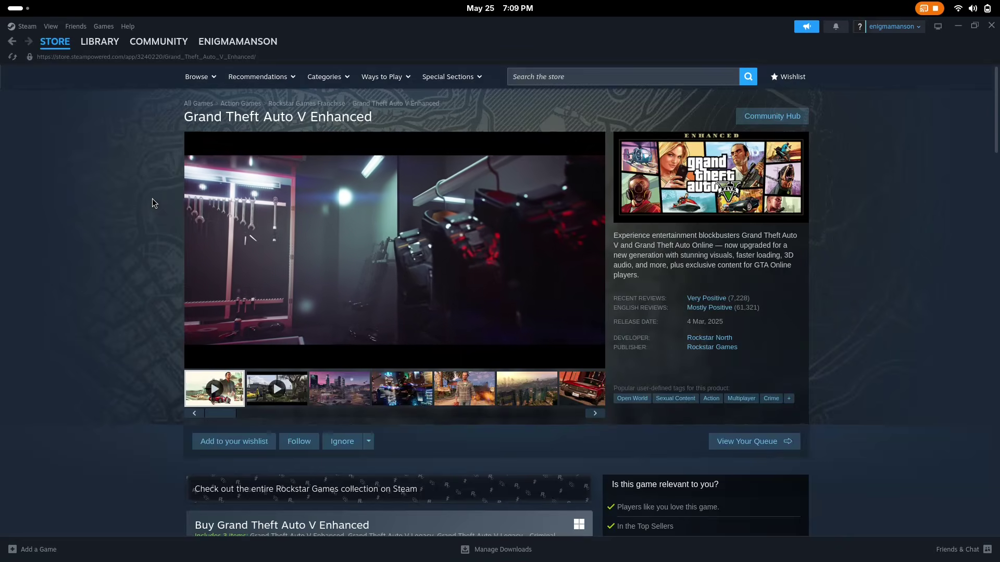
- Return to the Steam store front and bring up the window overview
mouse_move(54, 41)
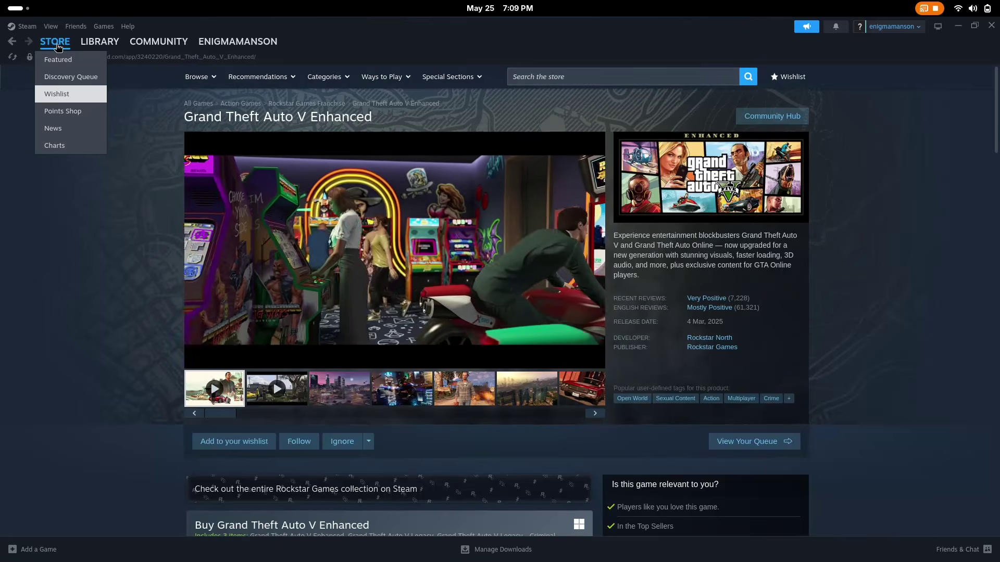
left_click(60, 61)
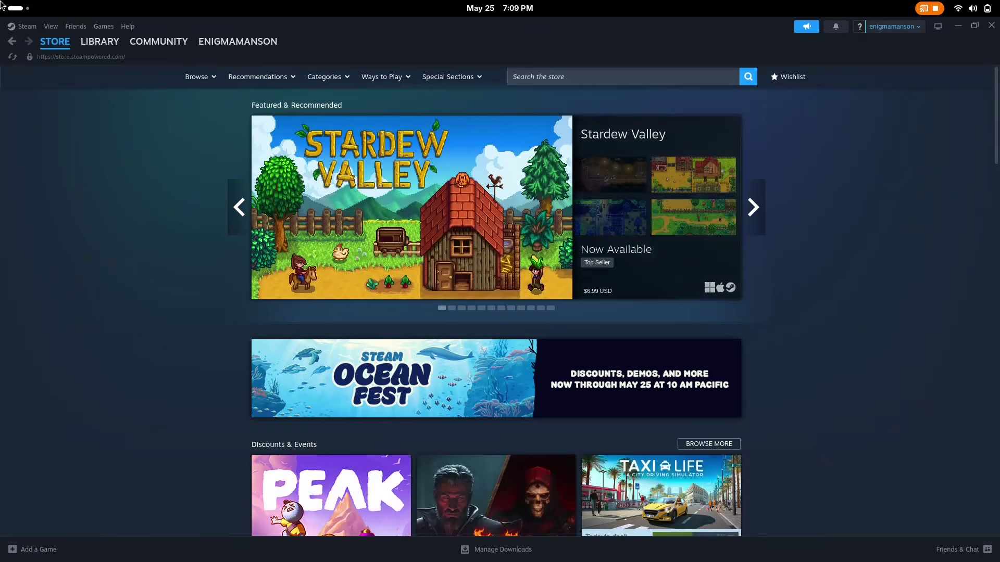
key("super")
- Bring the ProtonDB dashboard in Brave forward and inspect its heading text
left_click(460, 182)
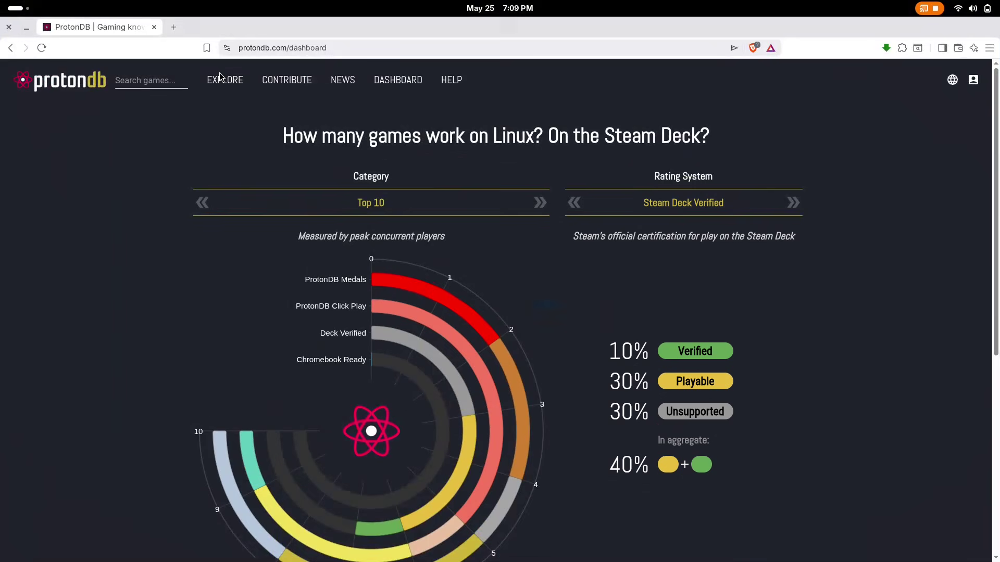
left_click_drag(275, 141, 757, 154)
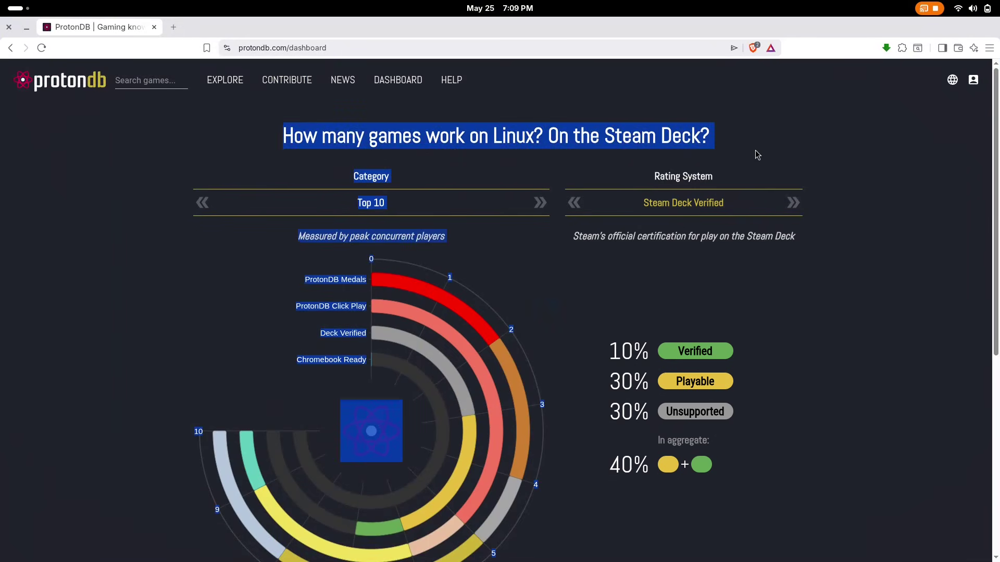
left_click(825, 137)
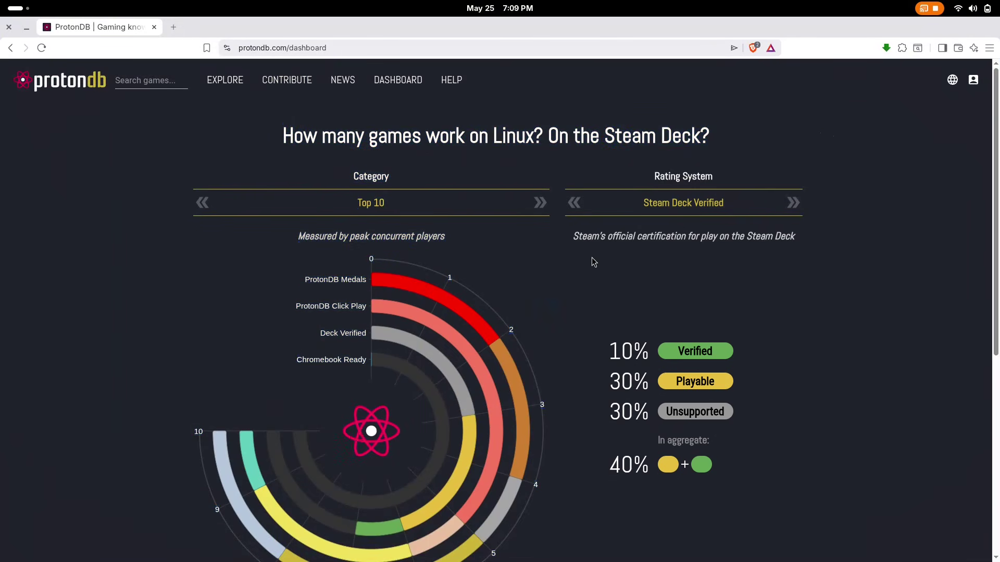
- Review the Steam Deck Verified, Playable and Unsupported percentages, then open ProtonDB's Explore list
scroll(523, 224, "down", 3)
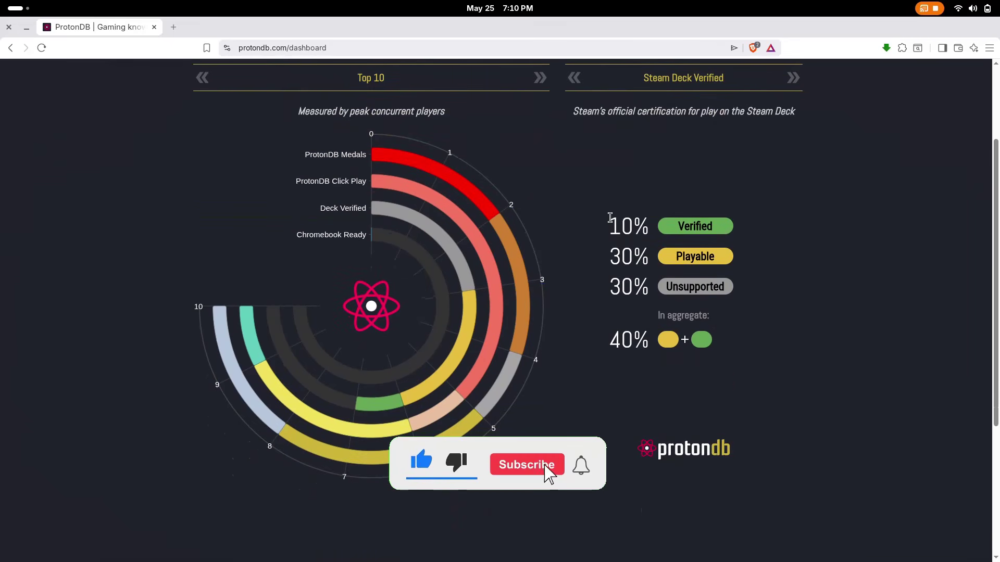
left_click_drag(610, 218, 702, 354)
left_click(837, 315)
scroll(833, 295, "down", 5)
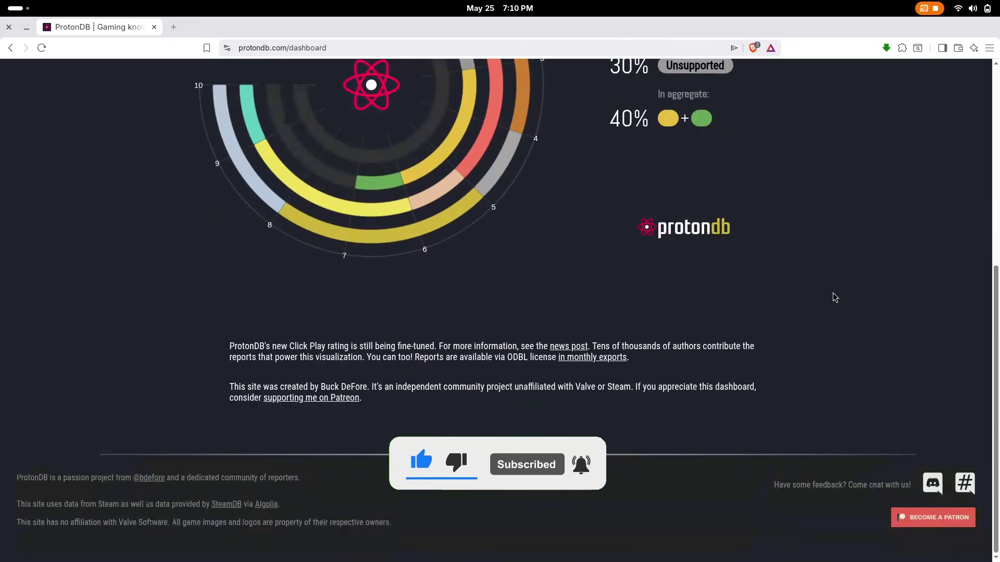
scroll(834, 295, "up", 8)
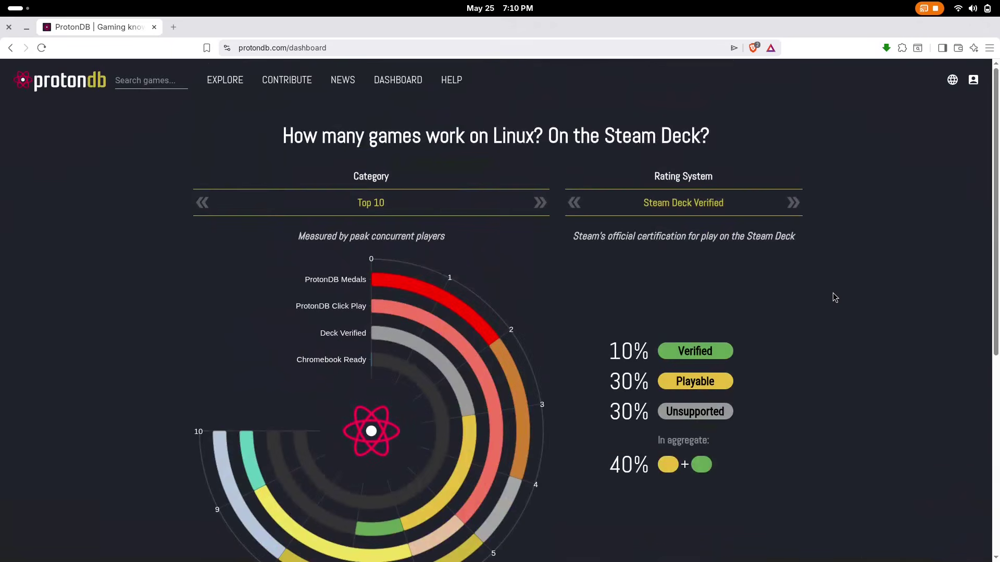
left_click(222, 80)
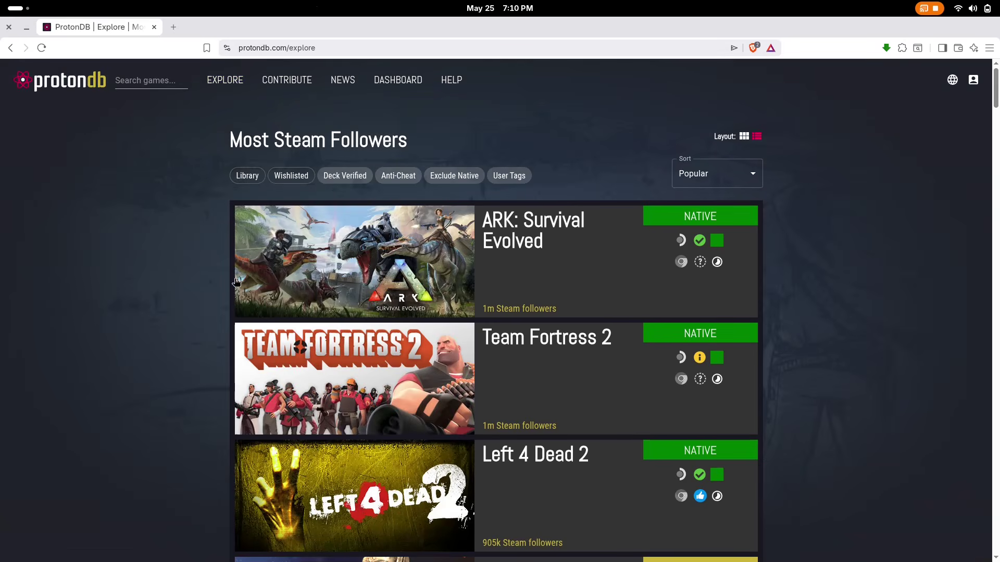